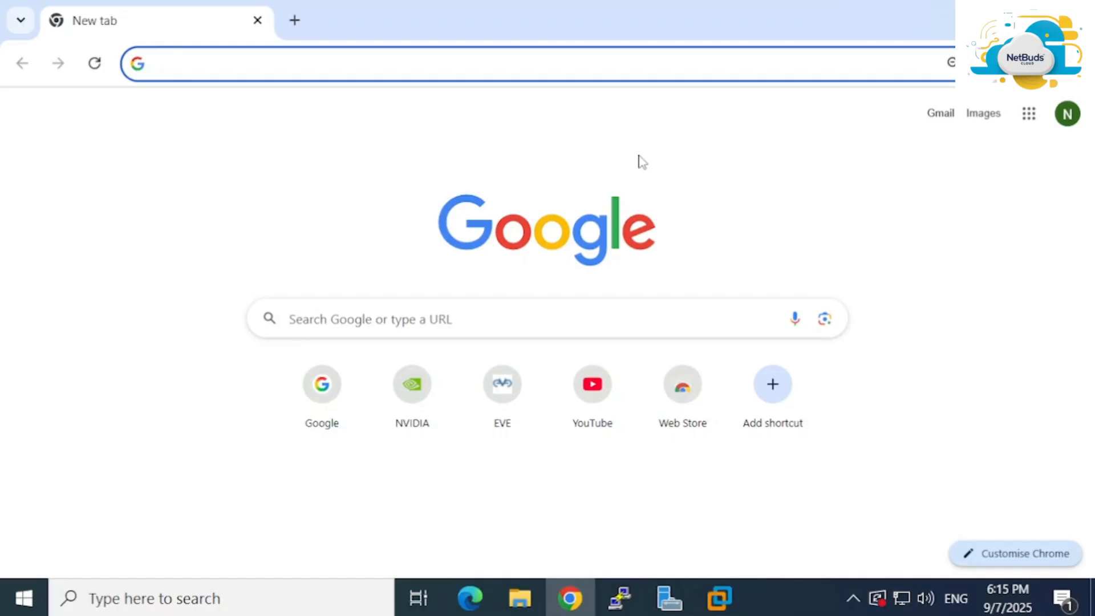
Search Google for 'download eve-ng', dropping the suggested completion
{"action": "type", "text": "eve"}
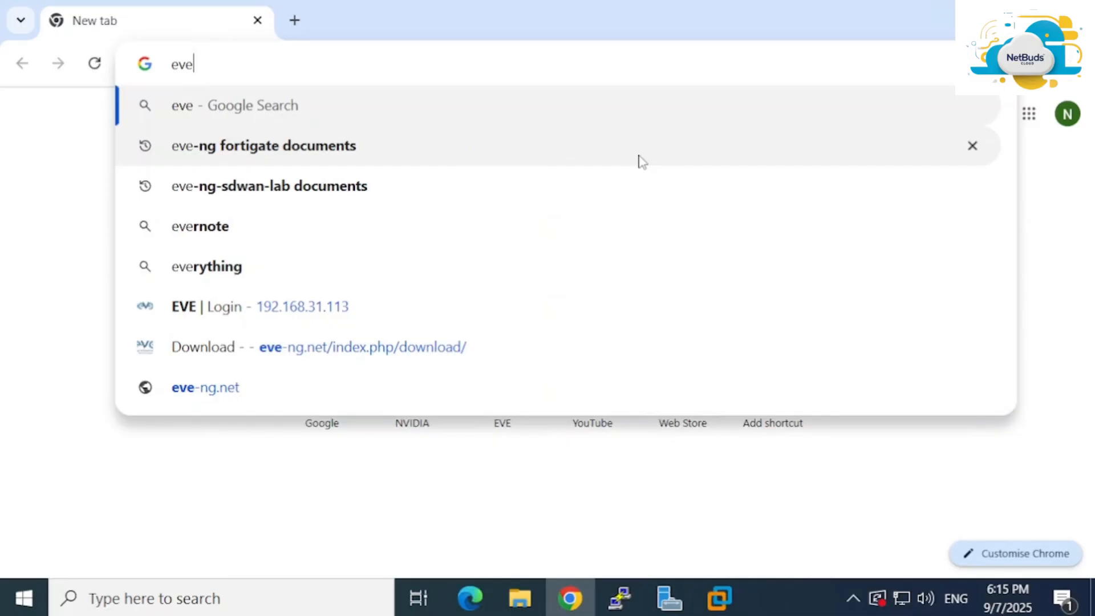
{"action": "type", "text": "-n"}
{"action": "key", "text": "BackSpace"}
{"action": "key", "text": "BackSpace"}
{"action": "key", "text": "BackSpace"}
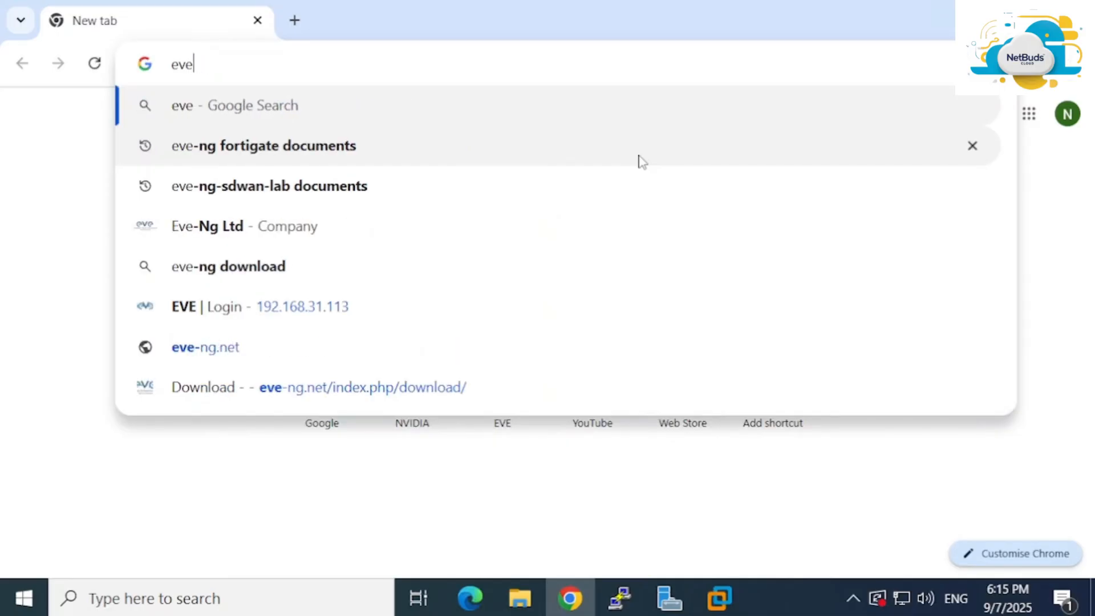
{"action": "key", "text": "BackSpace"}
{"action": "key", "text": "BackSpace"}
{"action": "key", "text": "BackSpace"}
{"action": "type", "text": "download eve-ng"}
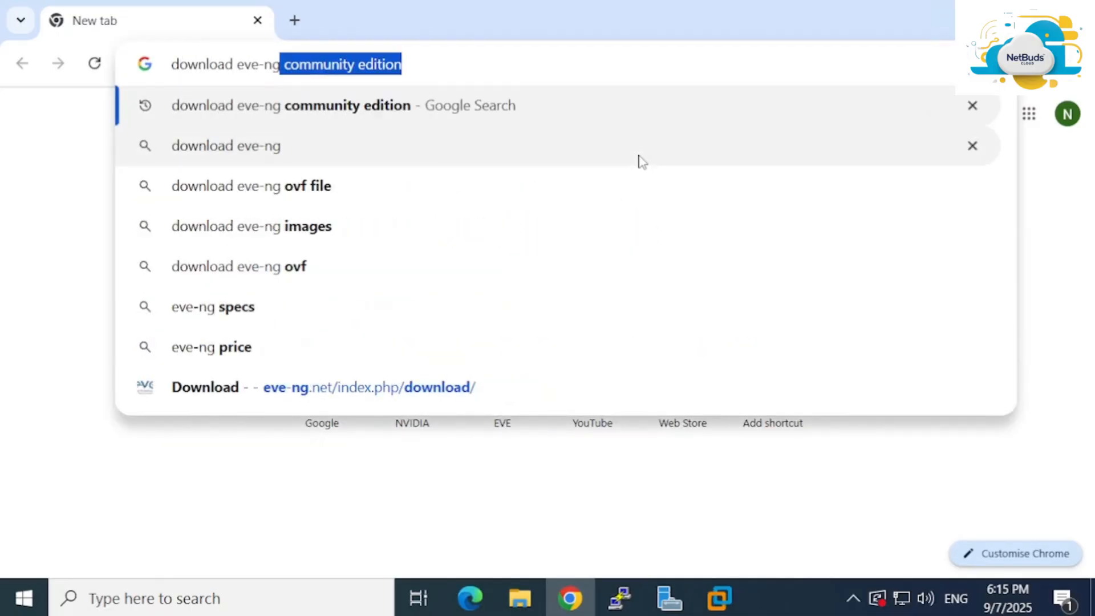
{"action": "key", "text": "BackSpace"}
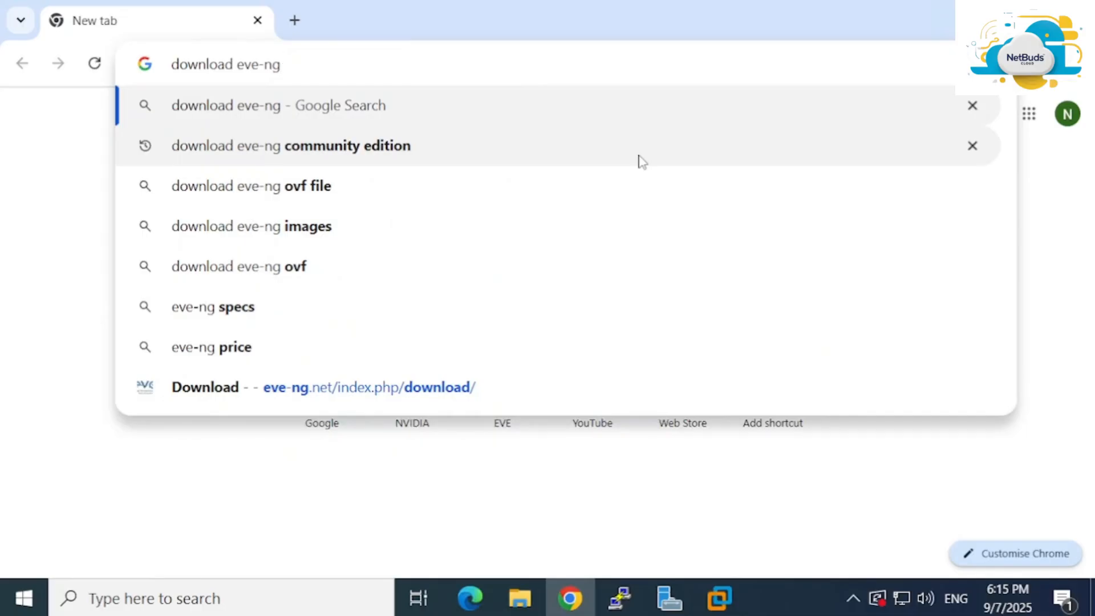
{"action": "key", "text": "Return"}
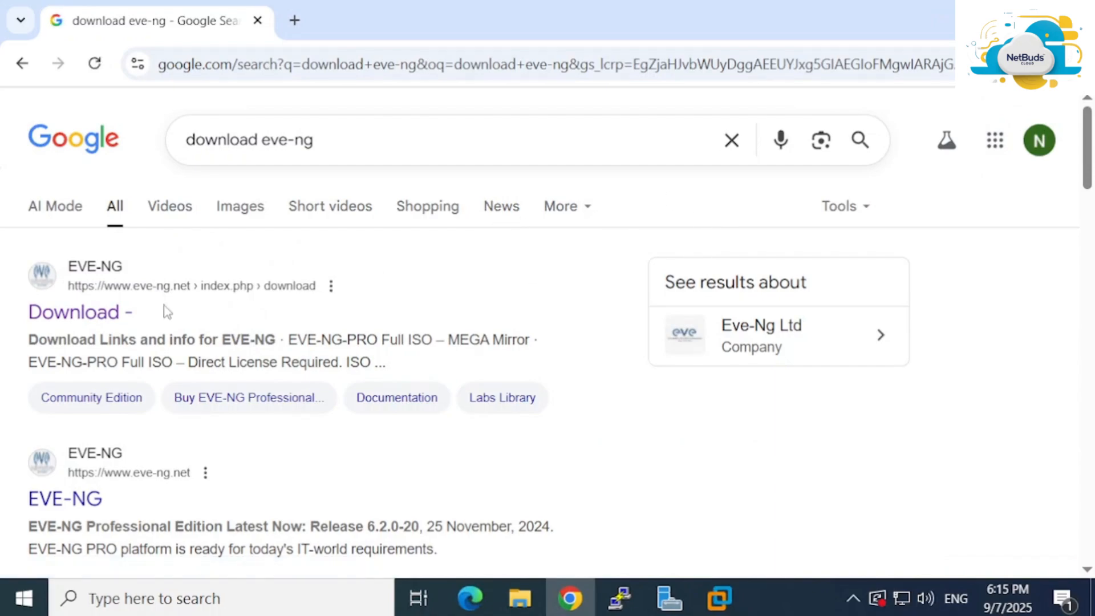
Open the eve-ng.net Download page and scroll to the Free EVE Community Edition 6.2.0-4 section
{"action": "left_click", "coordinate": [99, 313]}
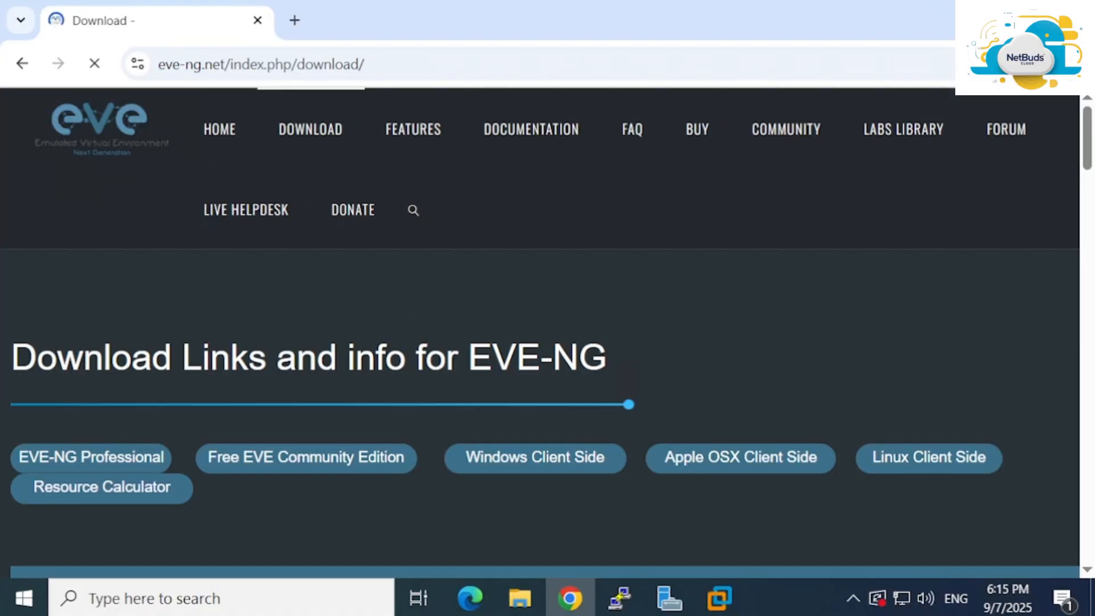
{"action": "scroll", "coordinate": [329, 370], "scroll_direction": "down", "scroll_amount": 6}
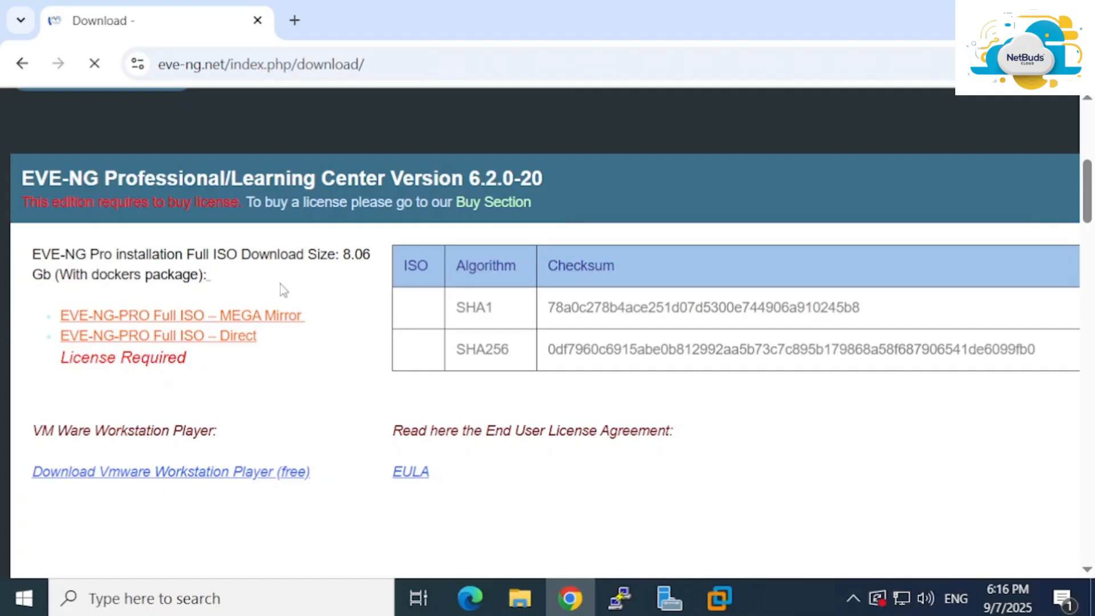
{"action": "scroll", "coordinate": [280, 284], "scroll_direction": "down", "scroll_amount": 5}
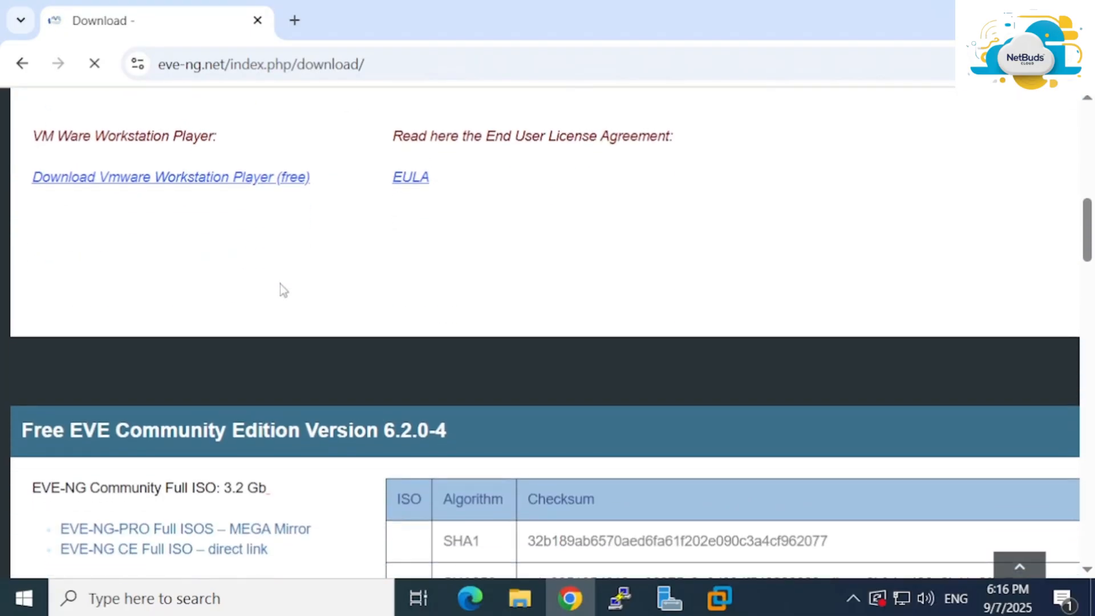
{"action": "scroll", "coordinate": [280, 284], "scroll_direction": "up", "scroll_amount": 8}
{"action": "scroll", "coordinate": [279, 284], "scroll_direction": "down", "scroll_amount": 9}
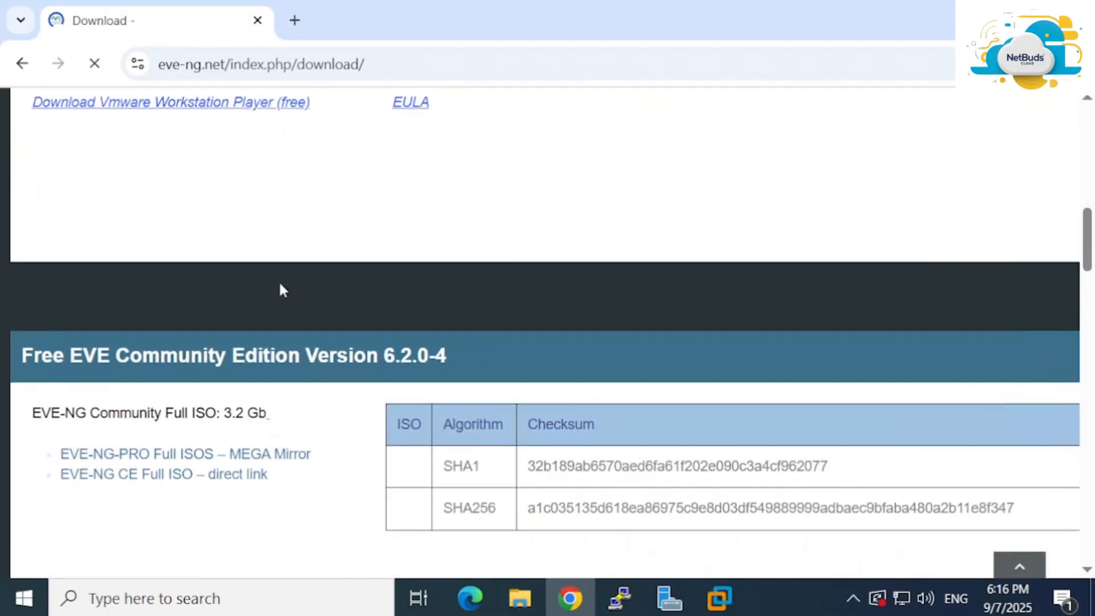
{"action": "scroll", "coordinate": [283, 290], "scroll_direction": "down", "scroll_amount": 1}
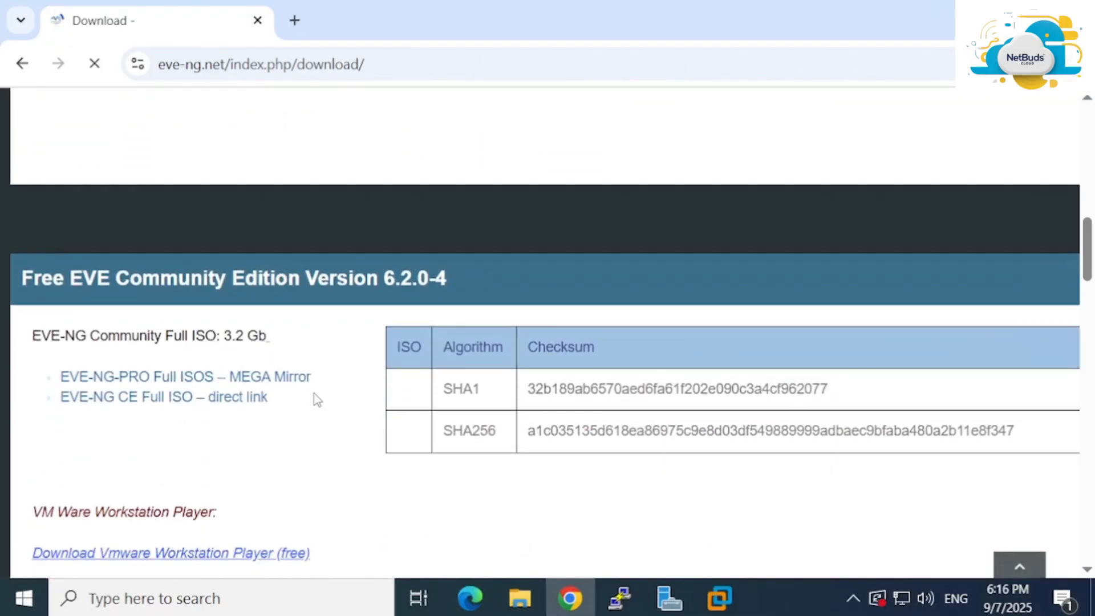
{"action": "scroll", "coordinate": [315, 399], "scroll_direction": "down", "scroll_amount": 1}
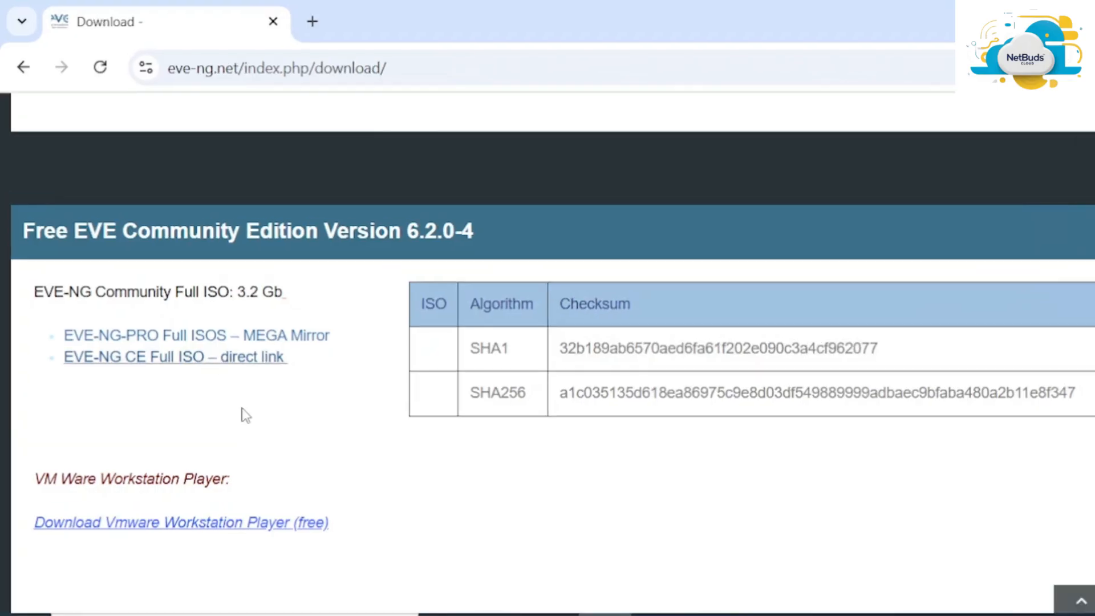
Download eve-ce-prod-6.2.0-4-full.iso from the MEGA mirror, then close the MEGA tab
{"action": "left_click", "coordinate": [200, 340]}
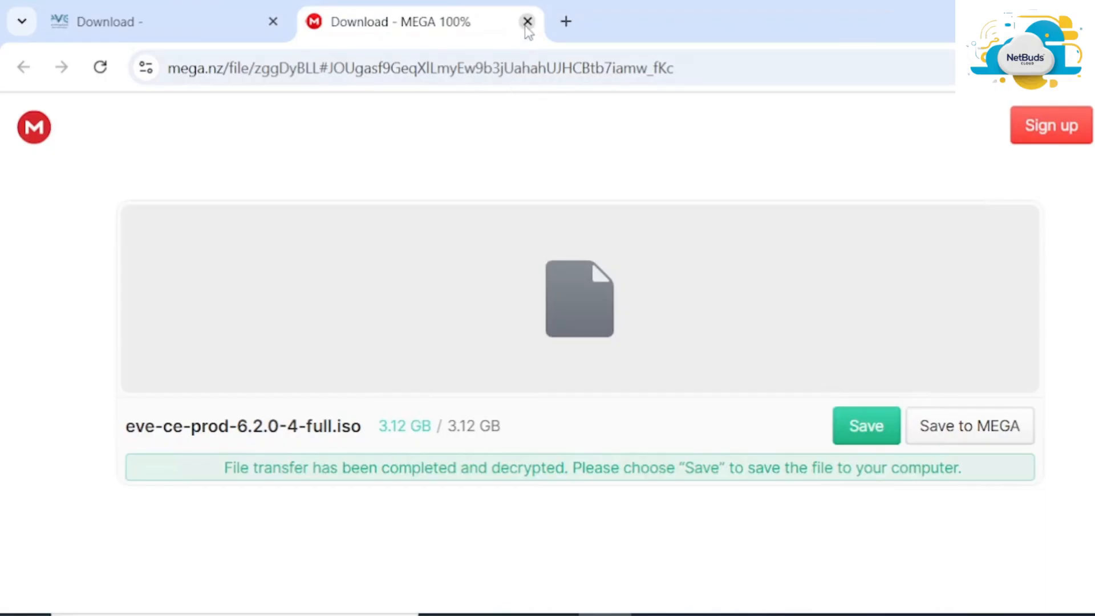
{"action": "key", "text": "ctrl+w"}
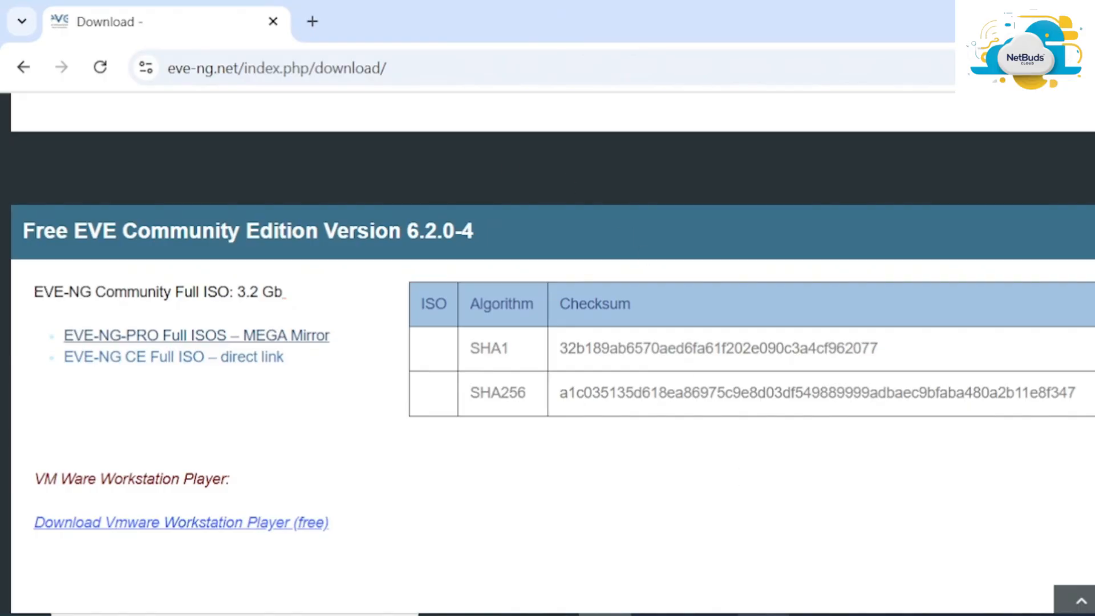
Bring VMware Workstation forward, begin a Typical new virtual machine wizard, then cancel it
{"action": "mouse_move", "coordinate": [762, 614]}
{"action": "left_click", "coordinate": [717, 606]}
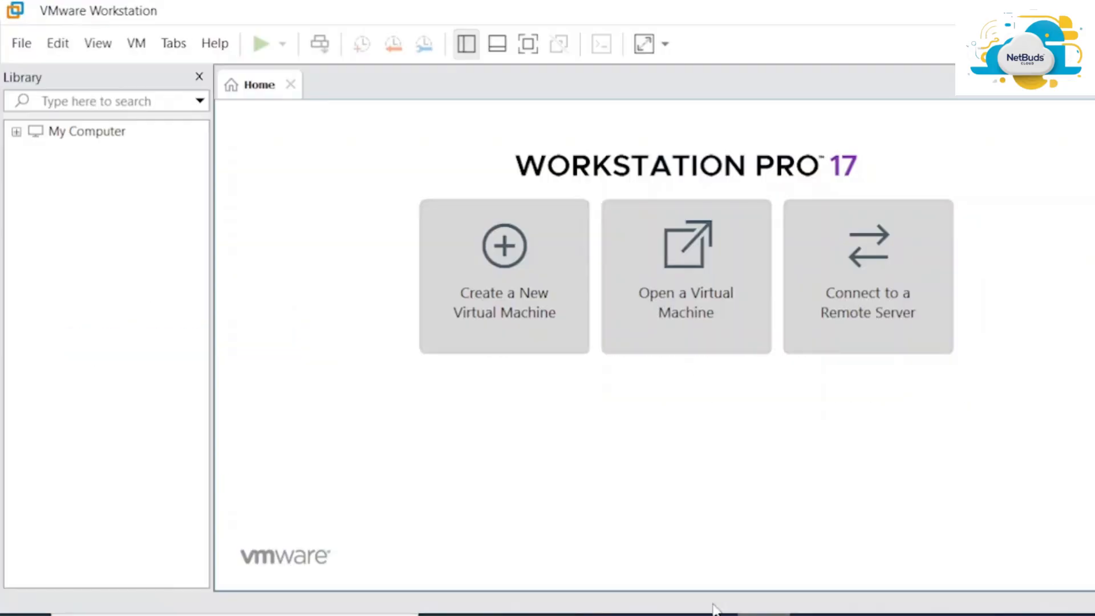
{"action": "left_click", "coordinate": [501, 264]}
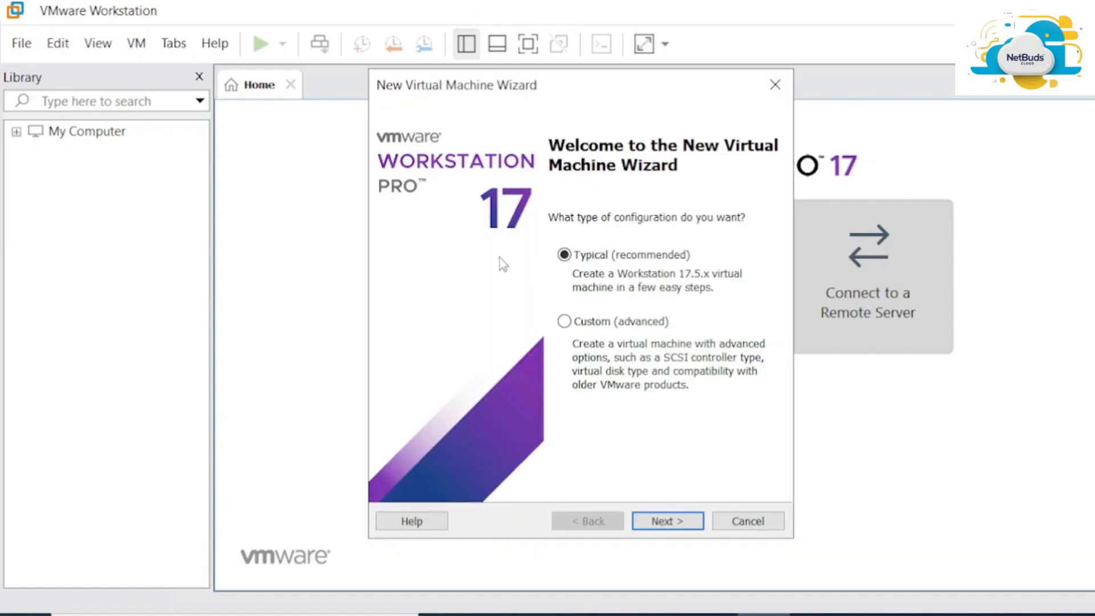
{"action": "left_click", "coordinate": [671, 521]}
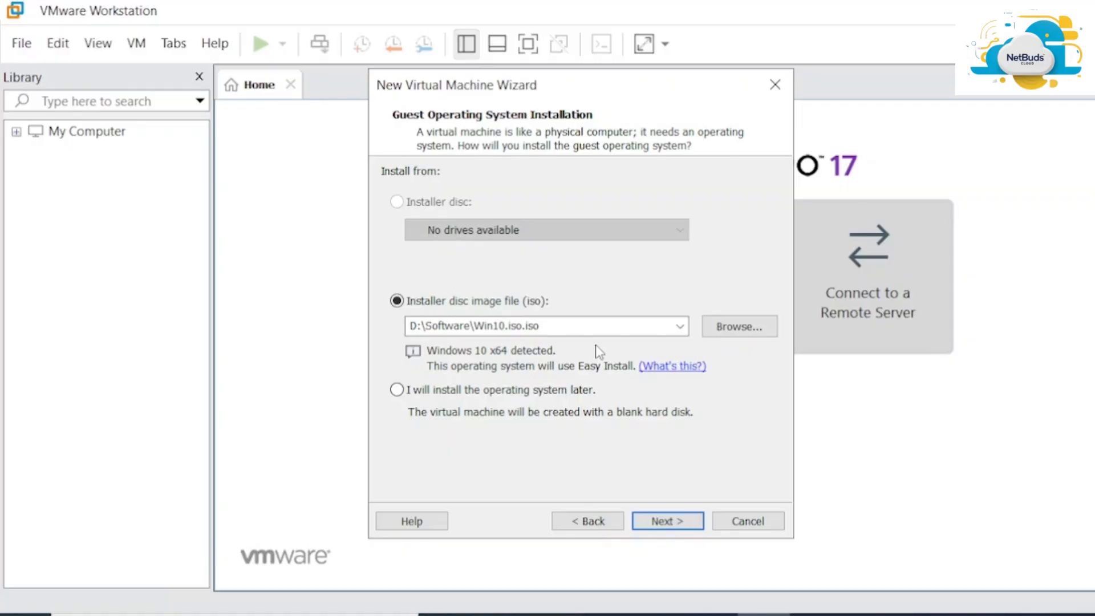
{"action": "key", "text": "alt+Tab"}
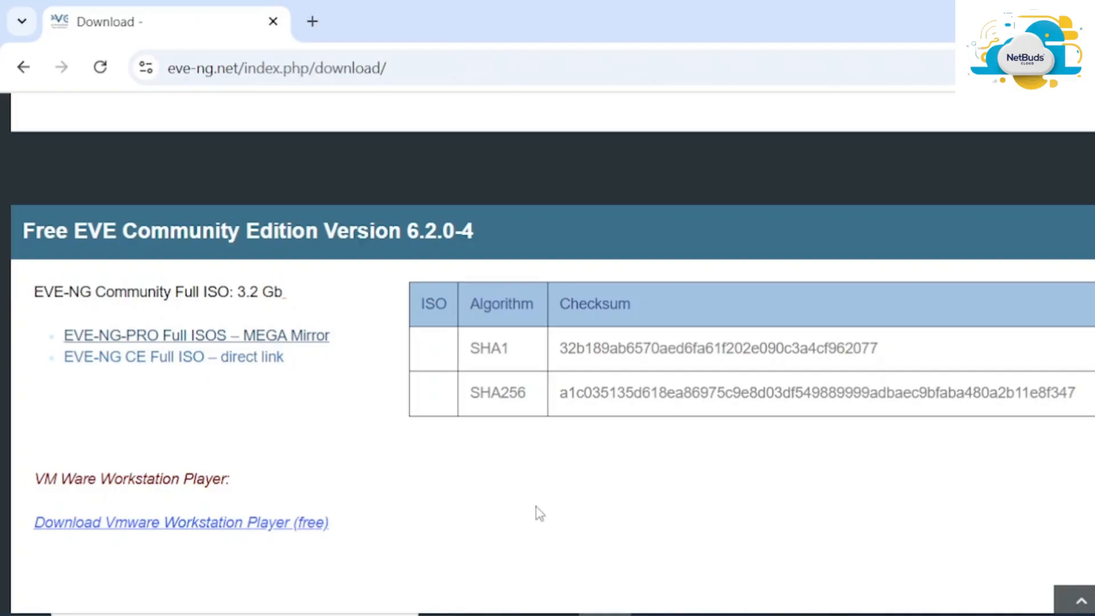
{"action": "key", "text": "alt+Tab"}
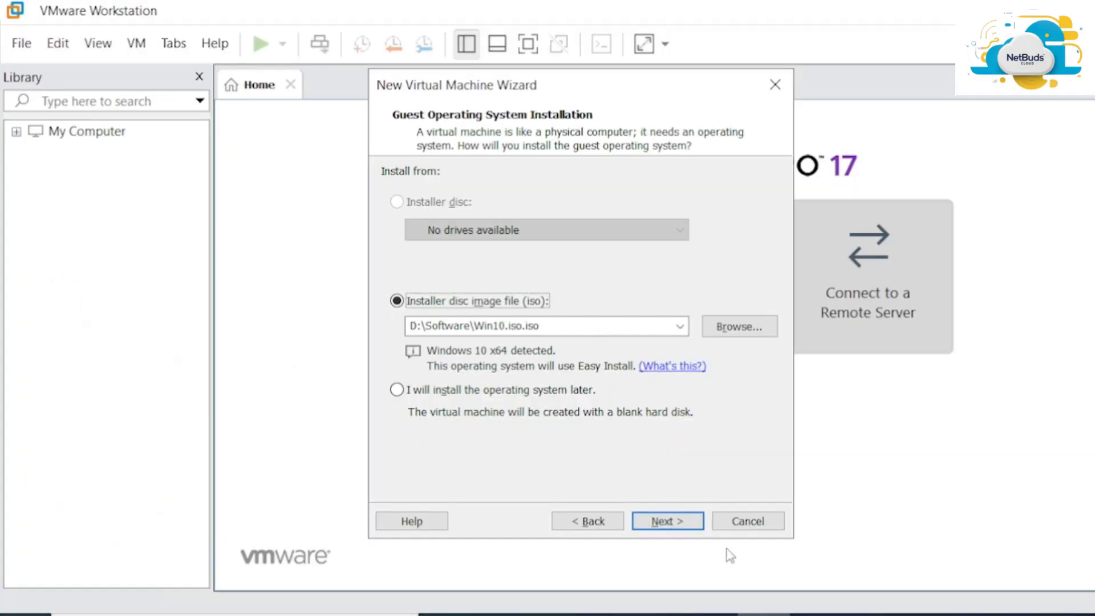
{"action": "left_click", "coordinate": [748, 521]}
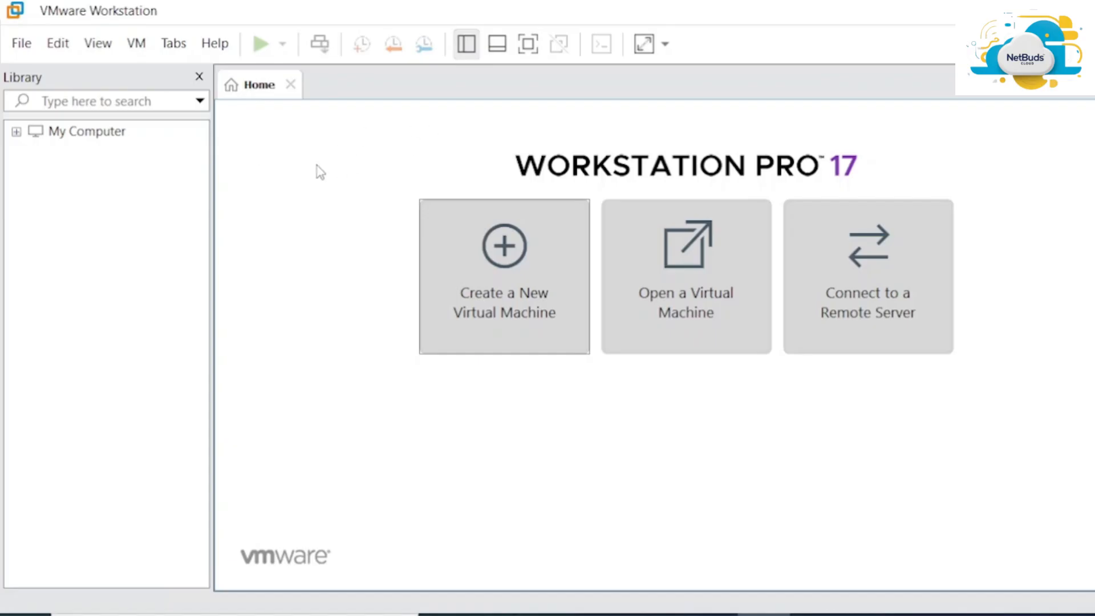
Start a Typical new virtual machine and browse for an installer disc image (ISO)
{"action": "left_click", "coordinate": [516, 257]}
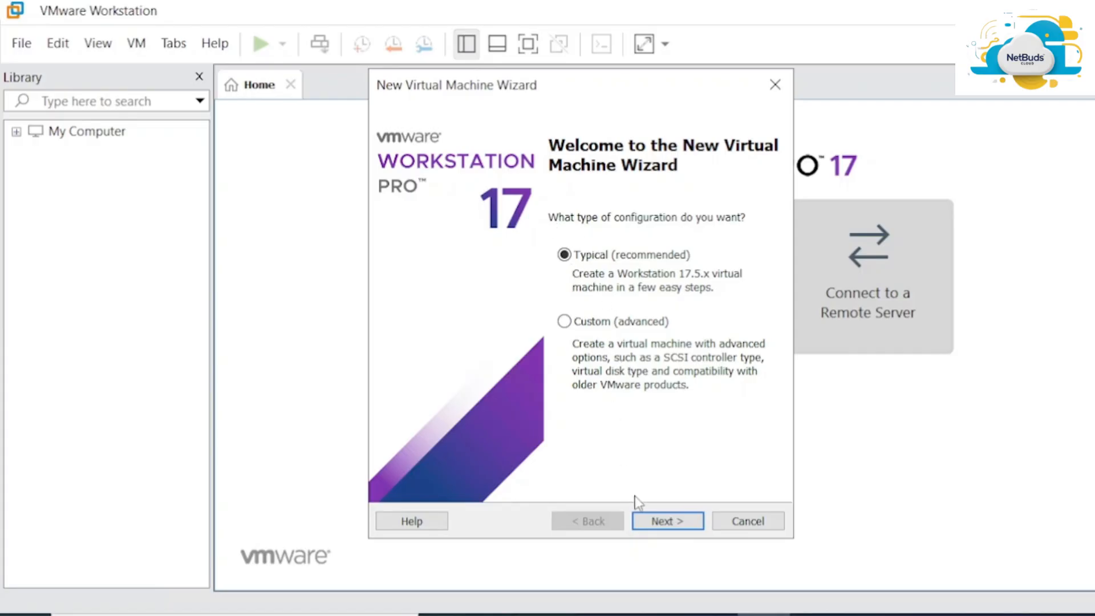
{"action": "left_click", "coordinate": [667, 522]}
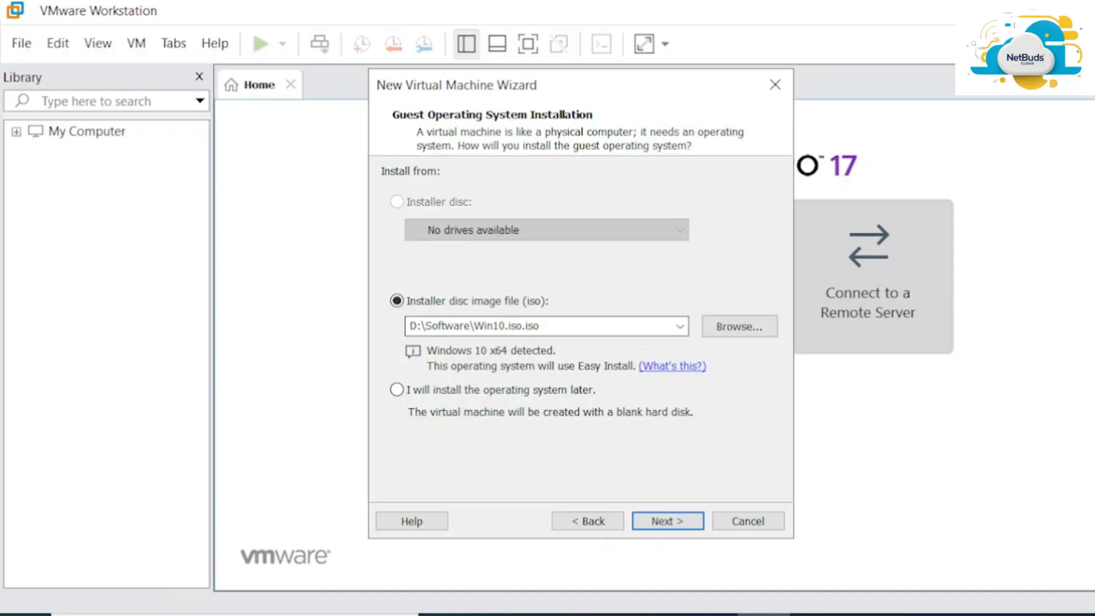
{"action": "left_click", "coordinate": [758, 325]}
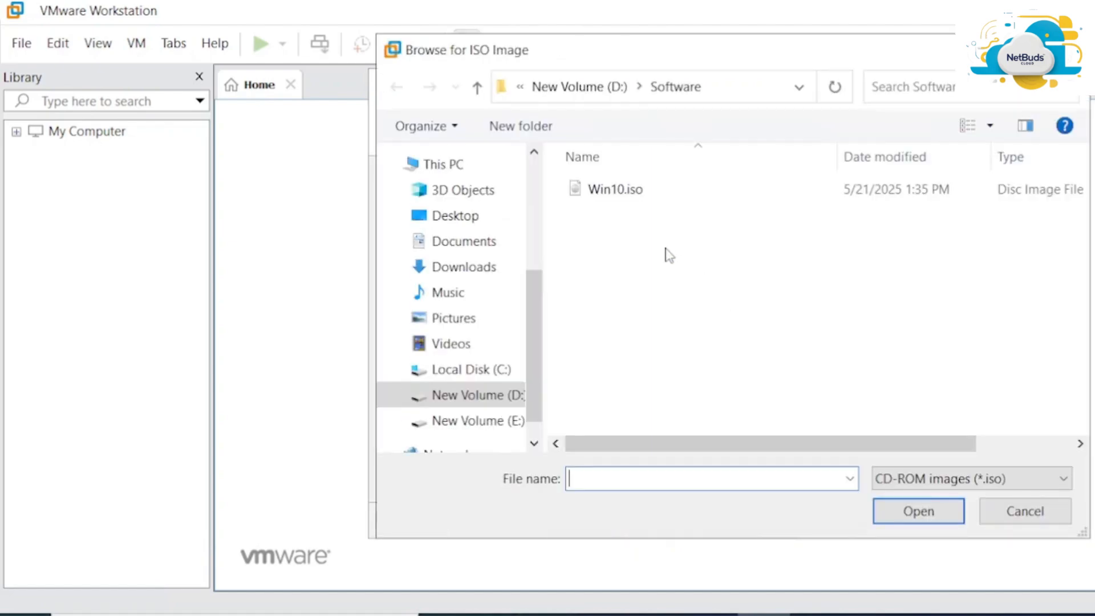
Choose eve-ce-prod-6.2.0-4-full.iso from Downloads as the installer disc image
{"action": "left_click", "coordinate": [467, 402]}
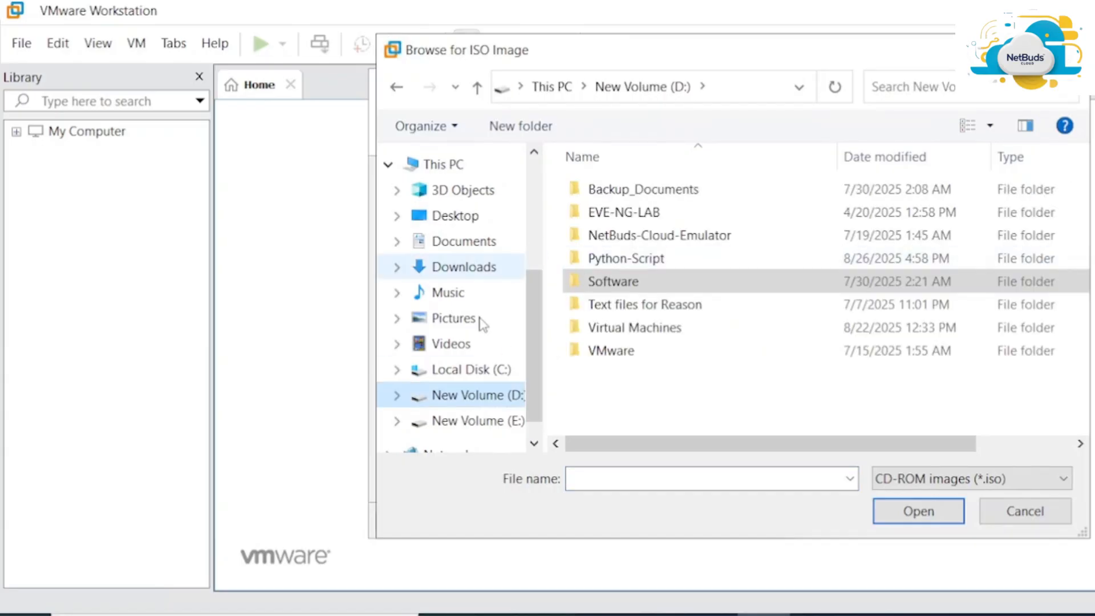
{"action": "left_click", "coordinate": [478, 266]}
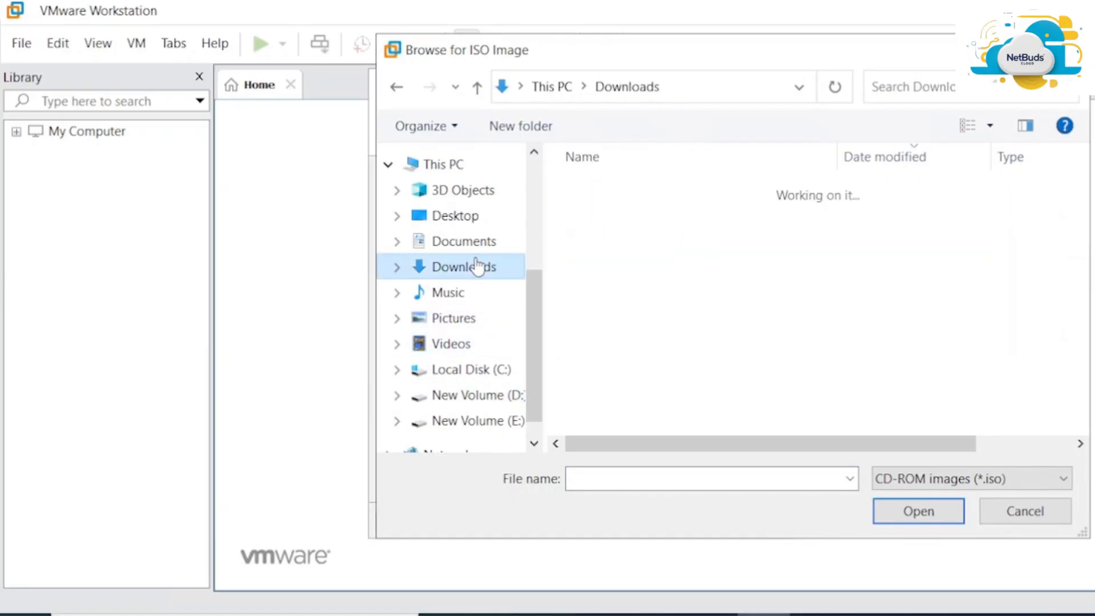
{"action": "left_click", "coordinate": [637, 215]}
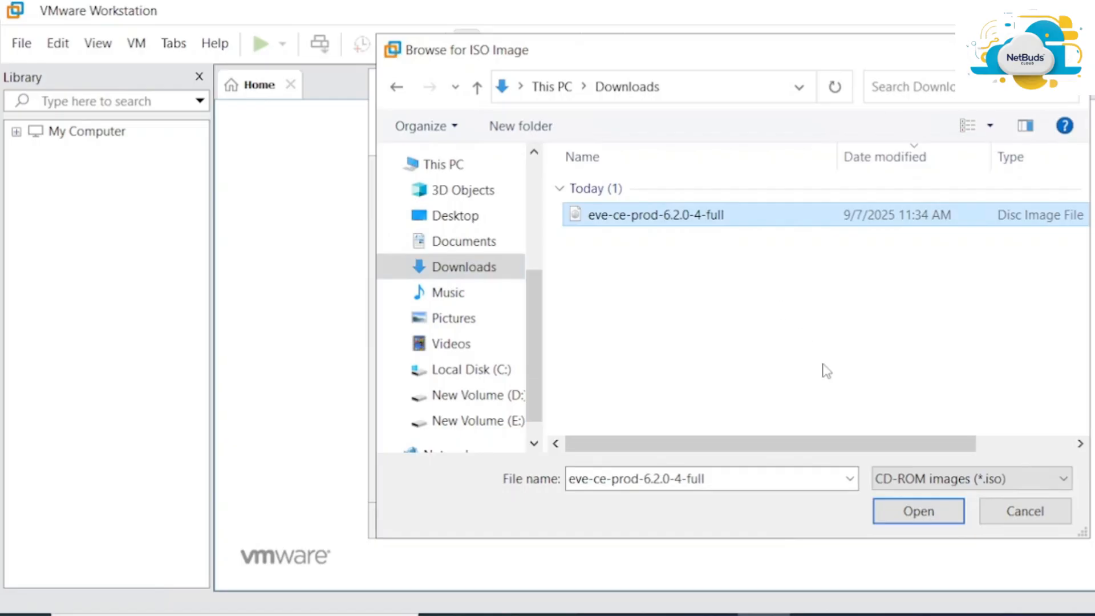
{"action": "left_click", "coordinate": [901, 516]}
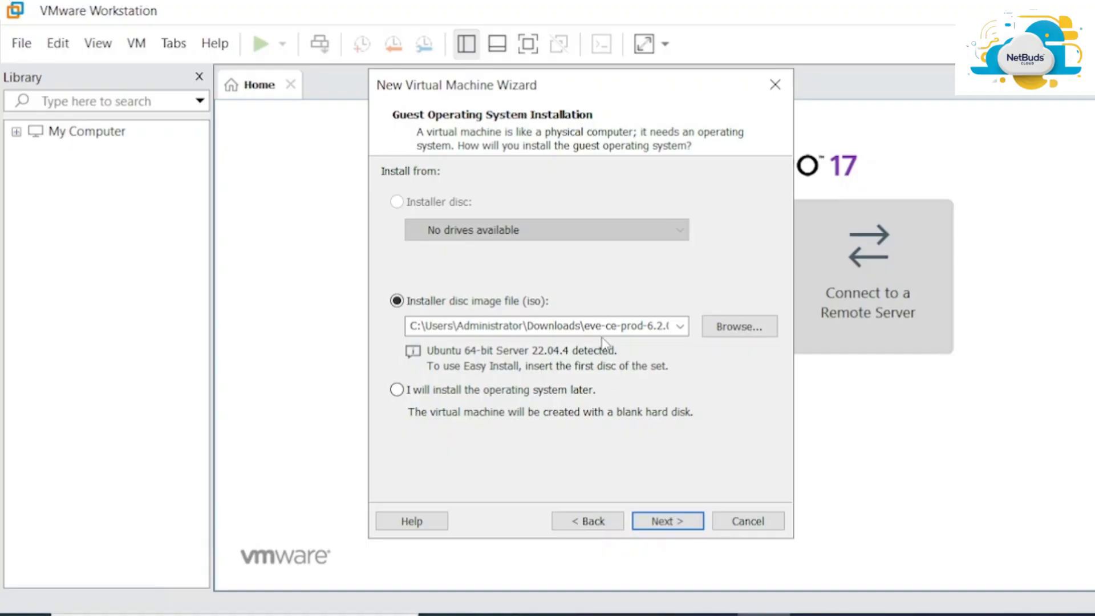
Name the machine EVE-NG and store it in a new Documents\EVE-NG-SETUP folder
{"action": "left_click", "coordinate": [680, 526]}
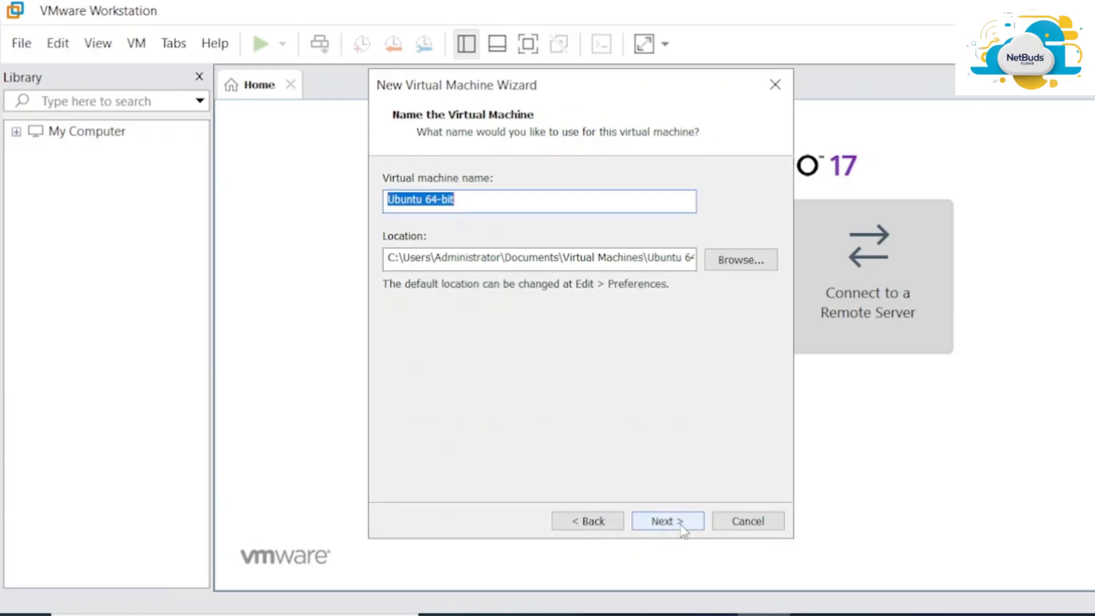
{"action": "type", "text": "EVE"}
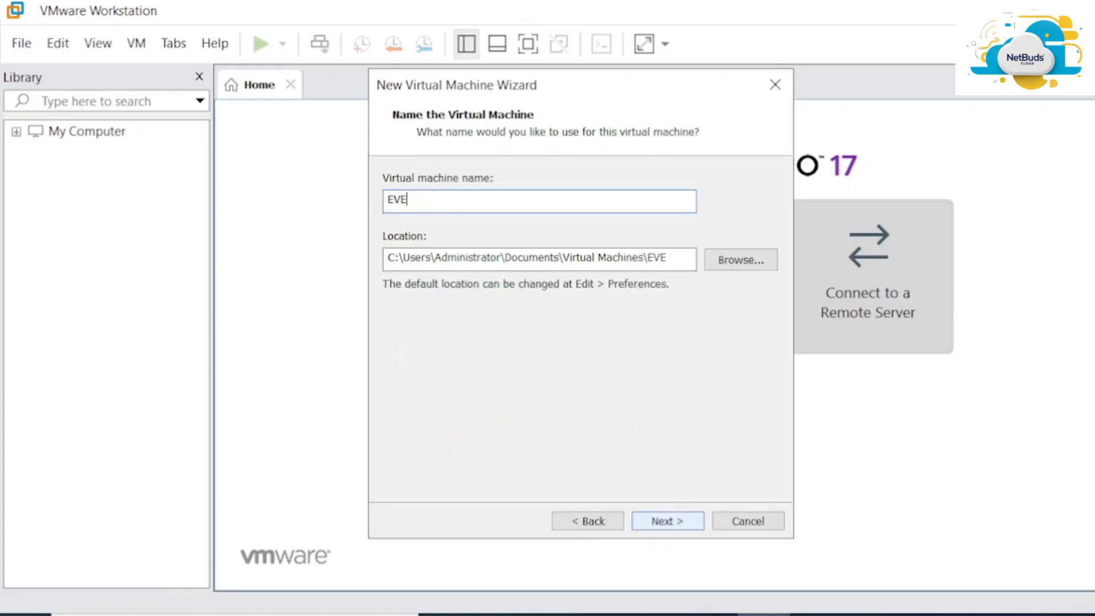
{"action": "type", "text": "-NG"}
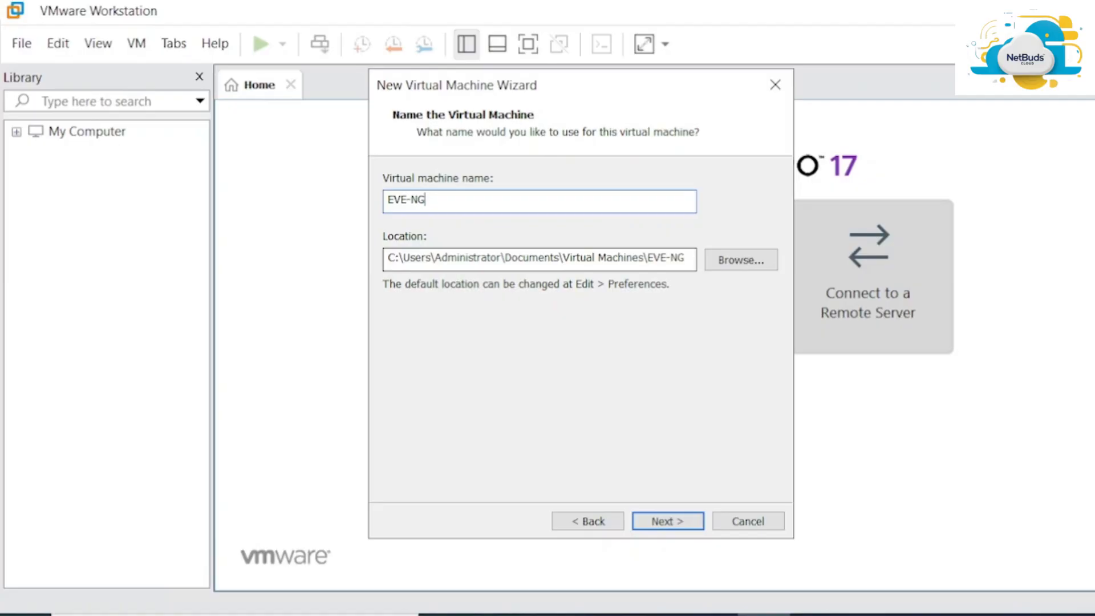
{"action": "left_click", "coordinate": [762, 270]}
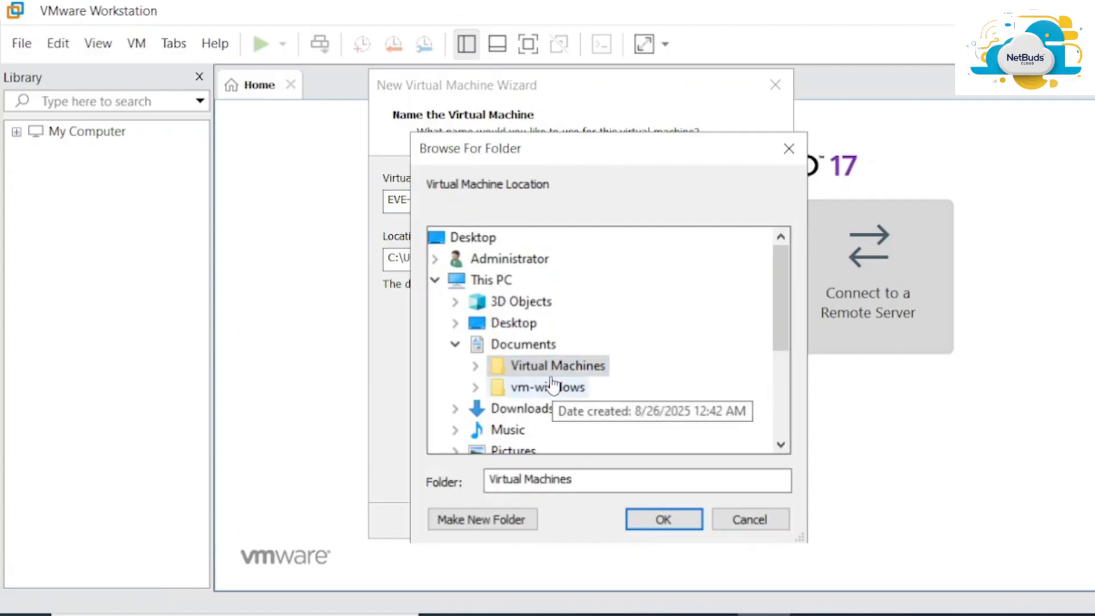
{"action": "left_click", "coordinate": [532, 347]}
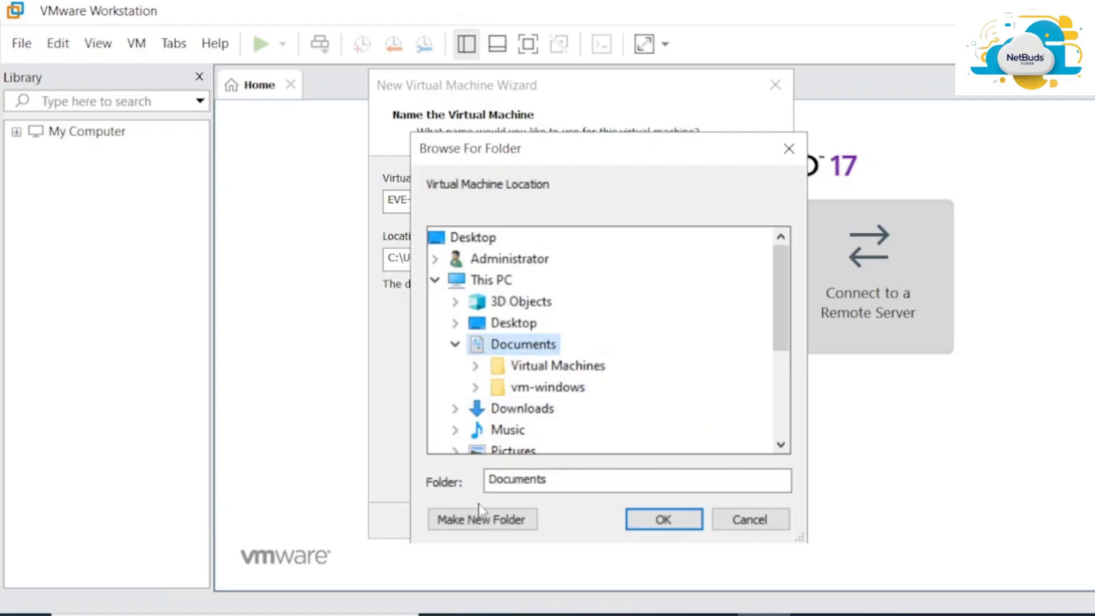
{"action": "left_click", "coordinate": [482, 519]}
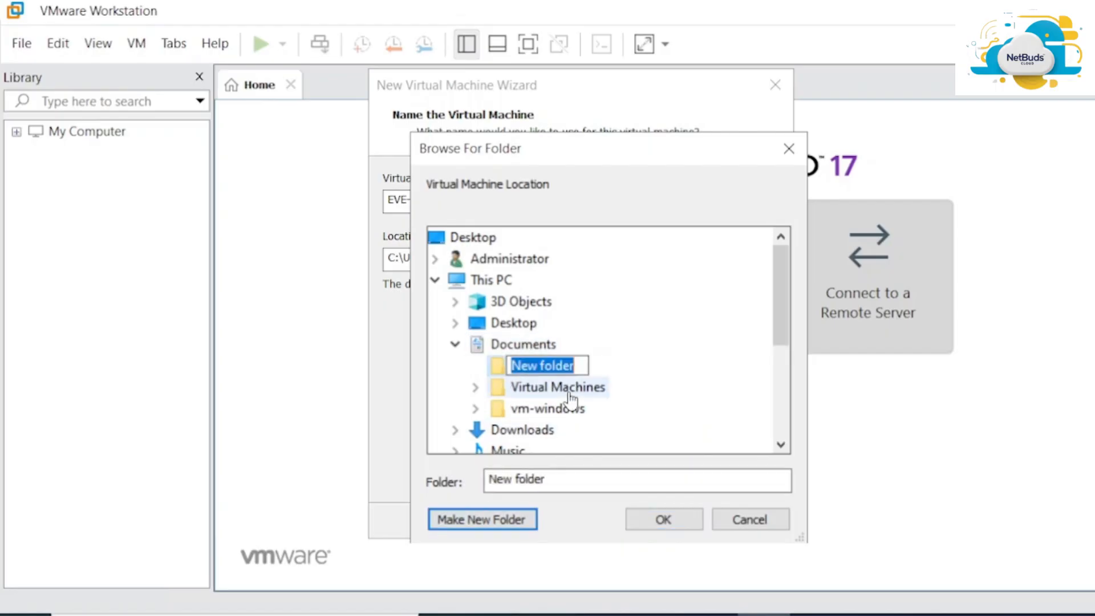
{"action": "type", "text": "EVE"}
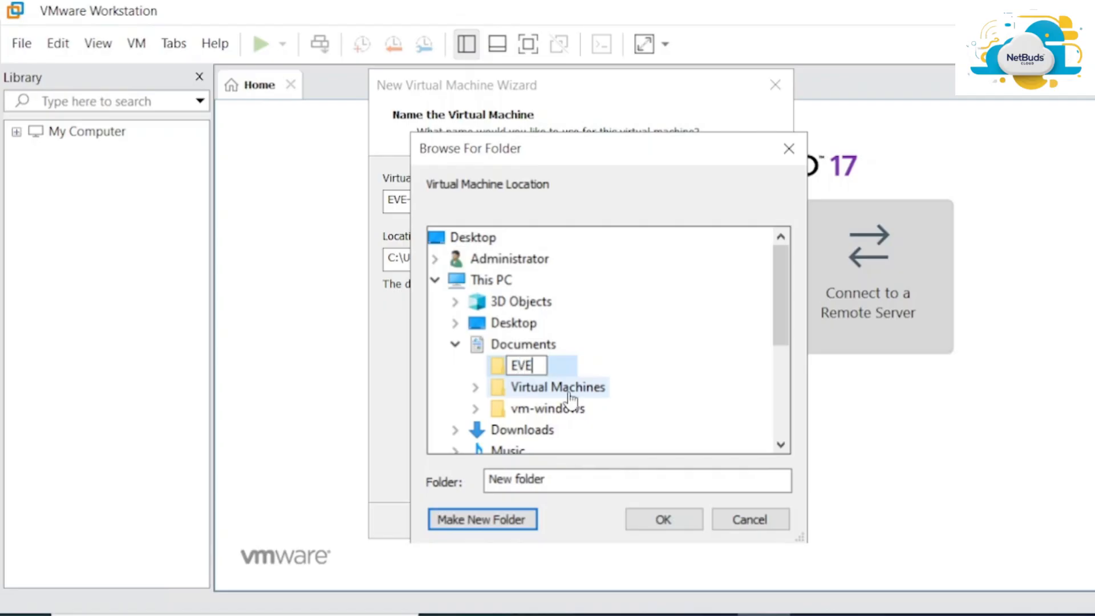
{"action": "type", "text": "-NG-"}
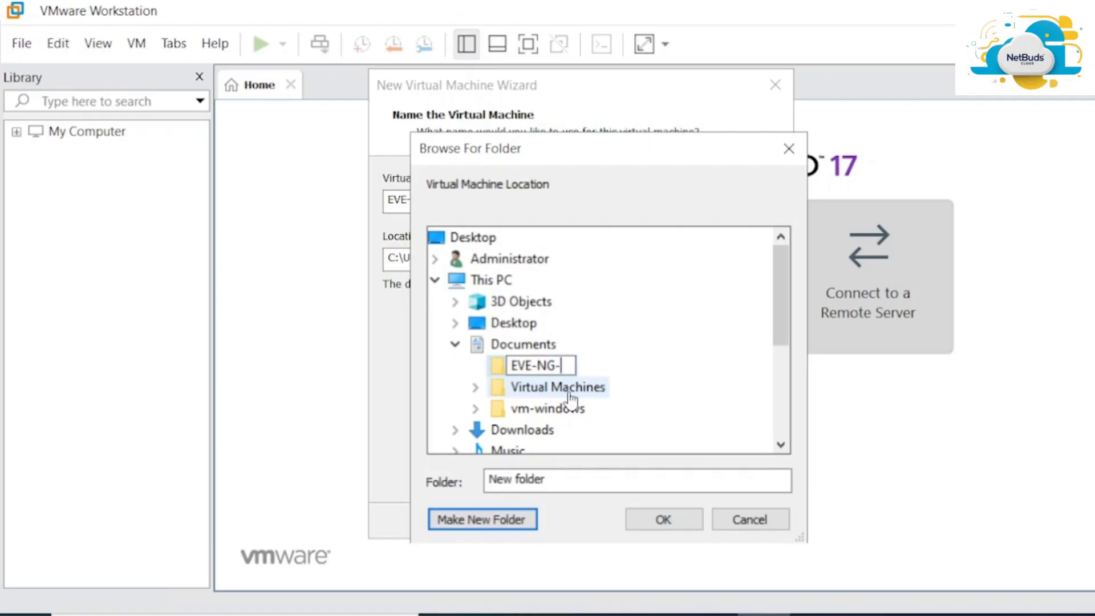
{"action": "type", "text": "SETUP"}
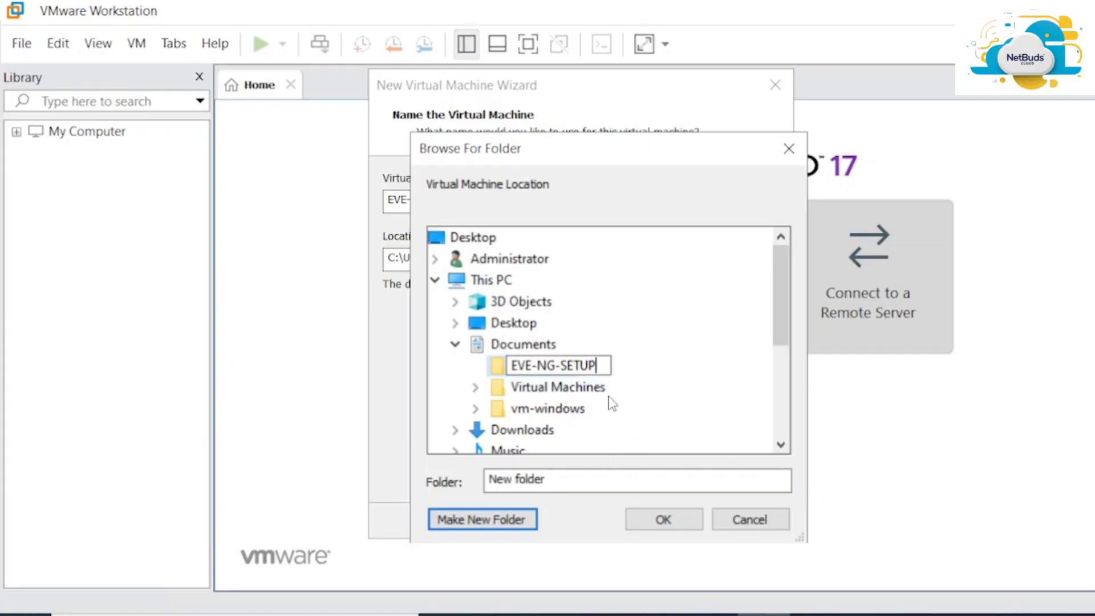
{"action": "key", "text": "Return"}
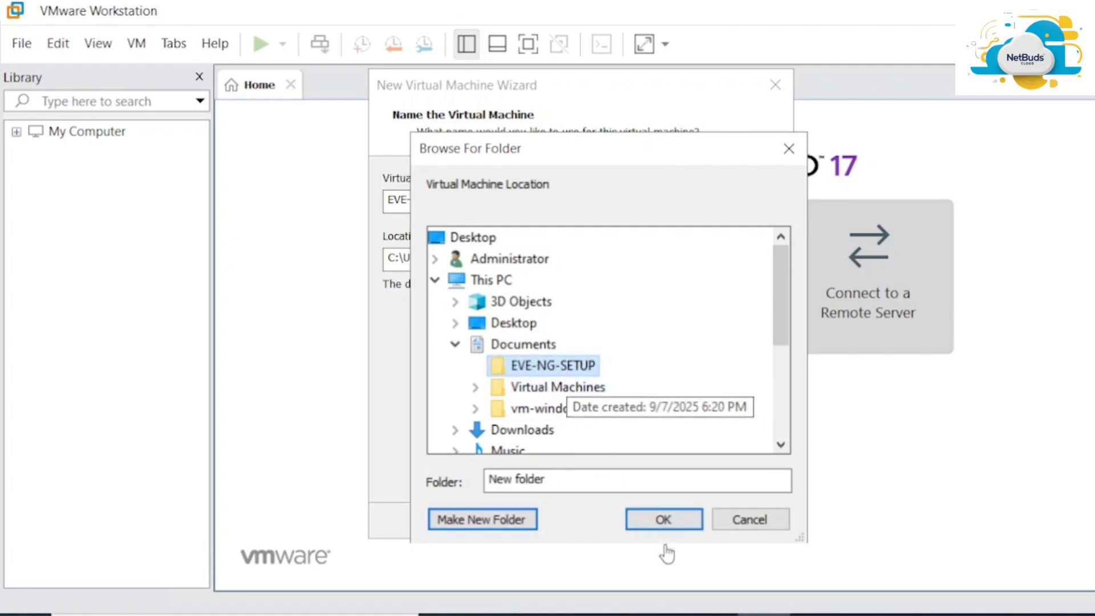
{"action": "left_click", "coordinate": [661, 520]}
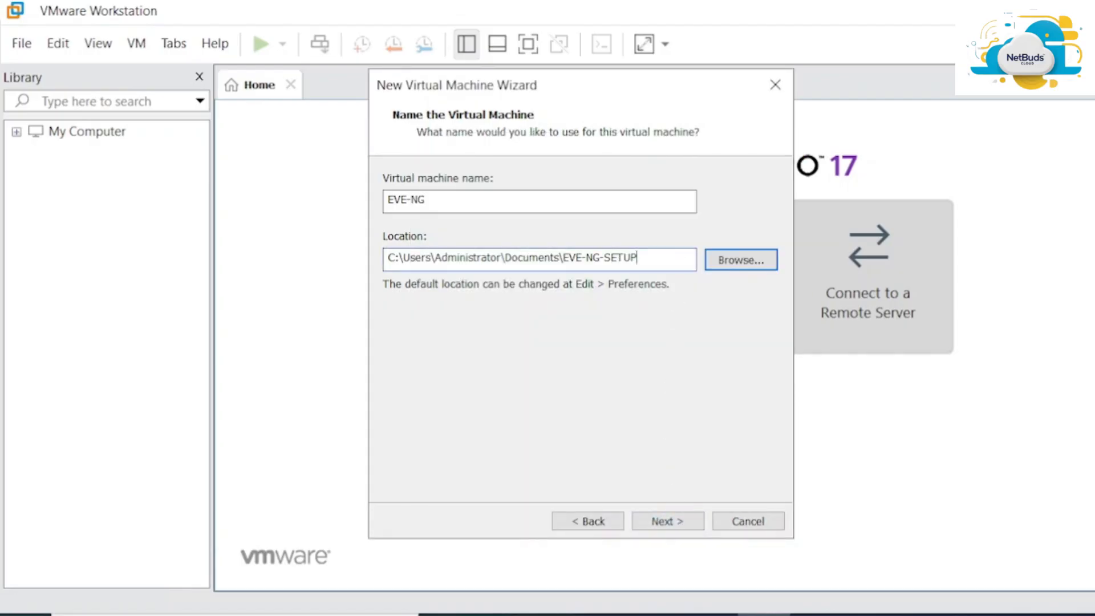
Add a trailing backslash to the location and set a 100 GB maximum disk size
{"action": "left_click", "coordinate": [637, 257]}
{"action": "type", "text": "\\"}
{"action": "left_click", "coordinate": [675, 533]}
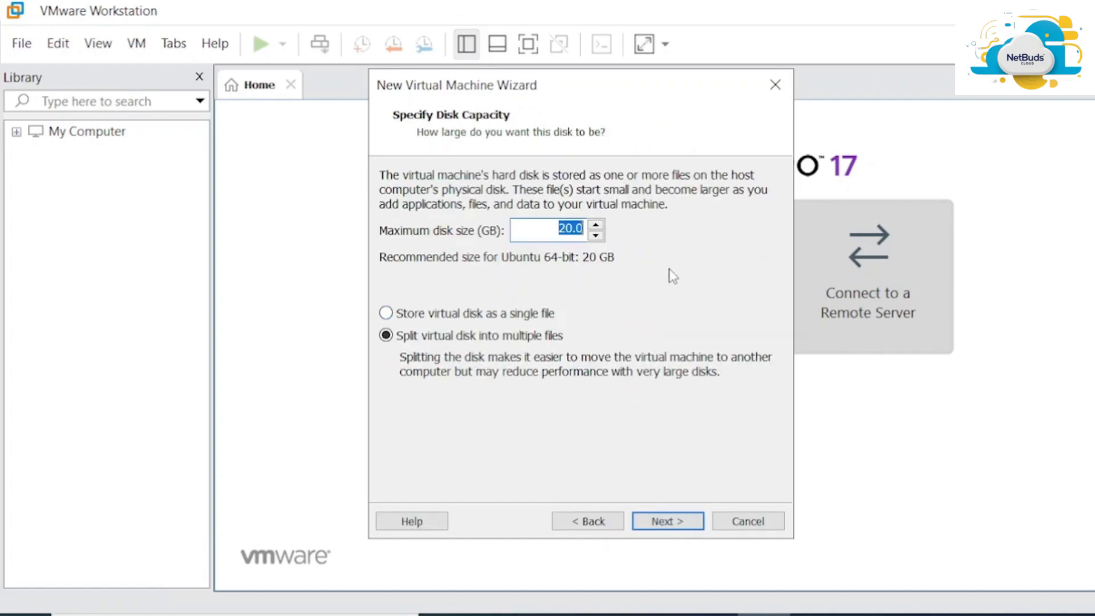
{"action": "type", "text": "100"}
{"action": "left_click", "coordinate": [667, 522]}
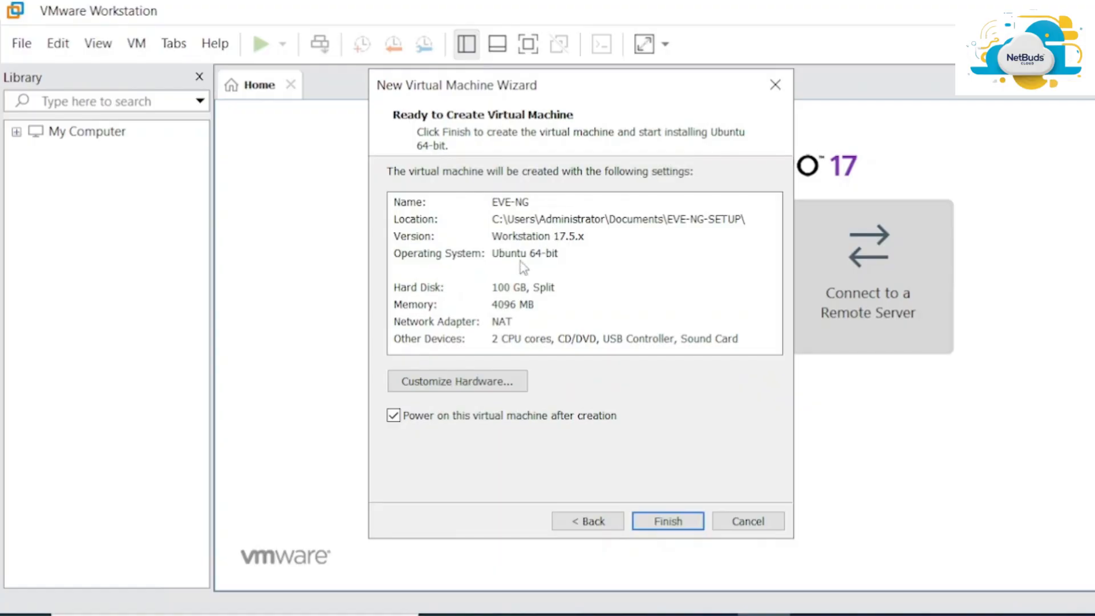
In Customize Hardware, set 8 processors with 2 cores per processor
{"action": "left_click", "coordinate": [458, 393]}
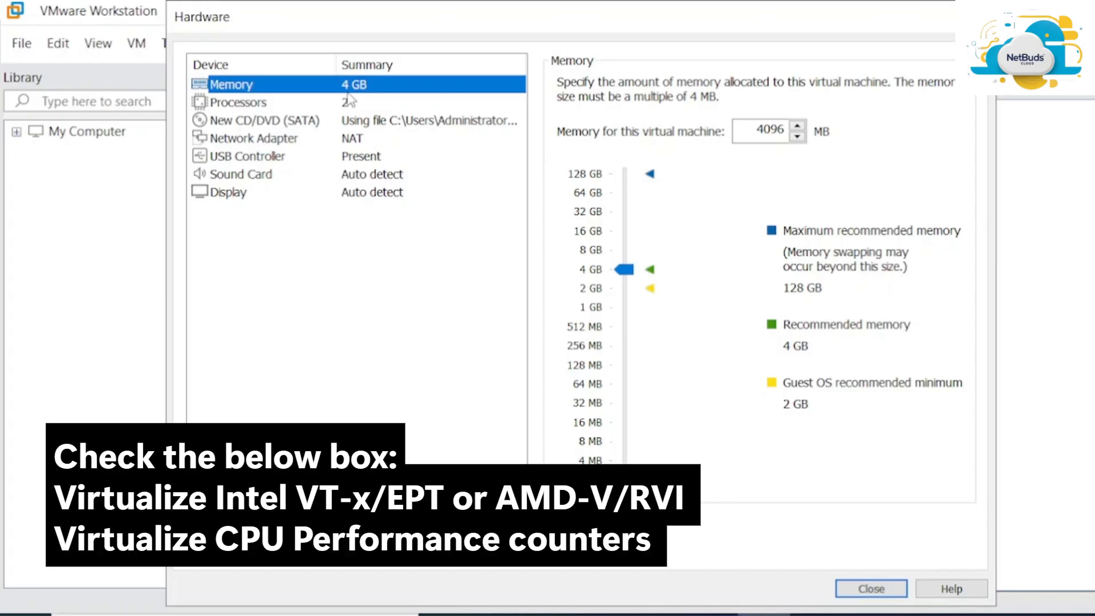
{"action": "left_click", "coordinate": [349, 101]}
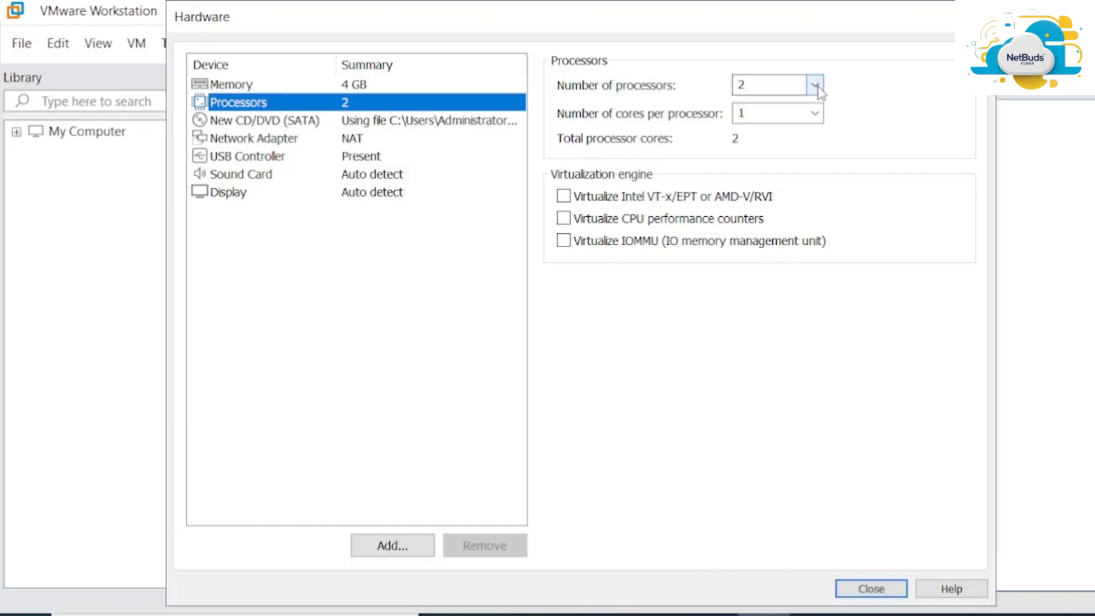
{"action": "left_click", "coordinate": [816, 86]}
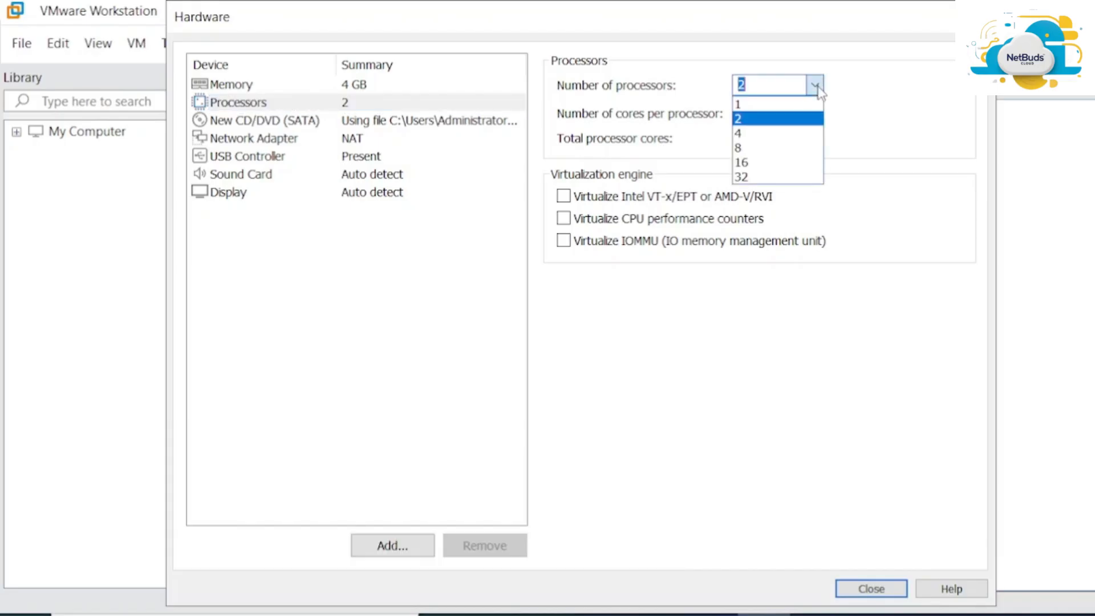
{"action": "left_click", "coordinate": [745, 150]}
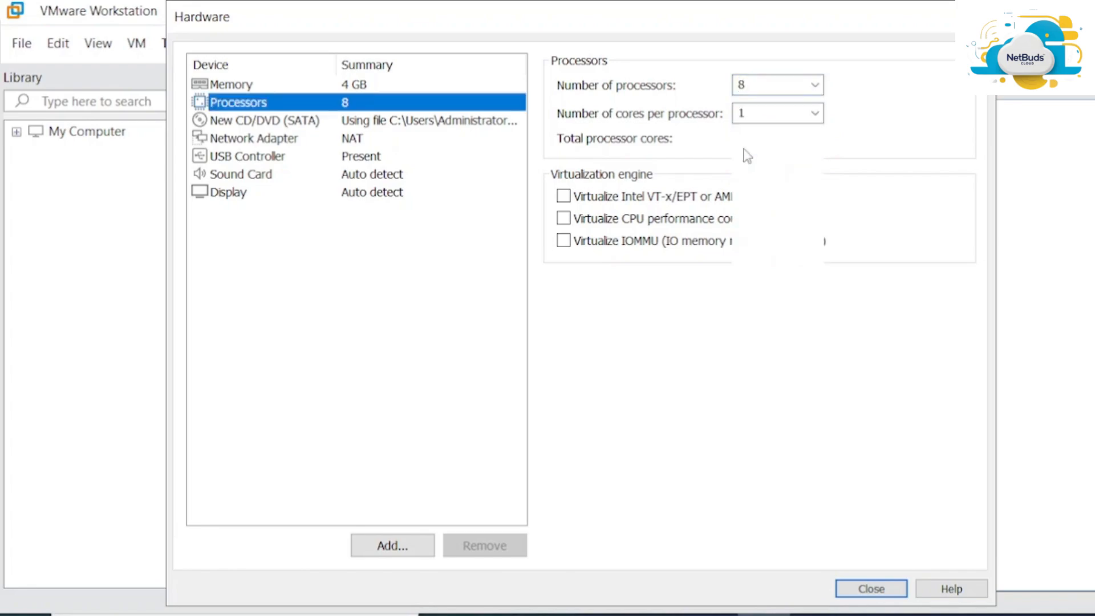
{"action": "left_click", "coordinate": [815, 114]}
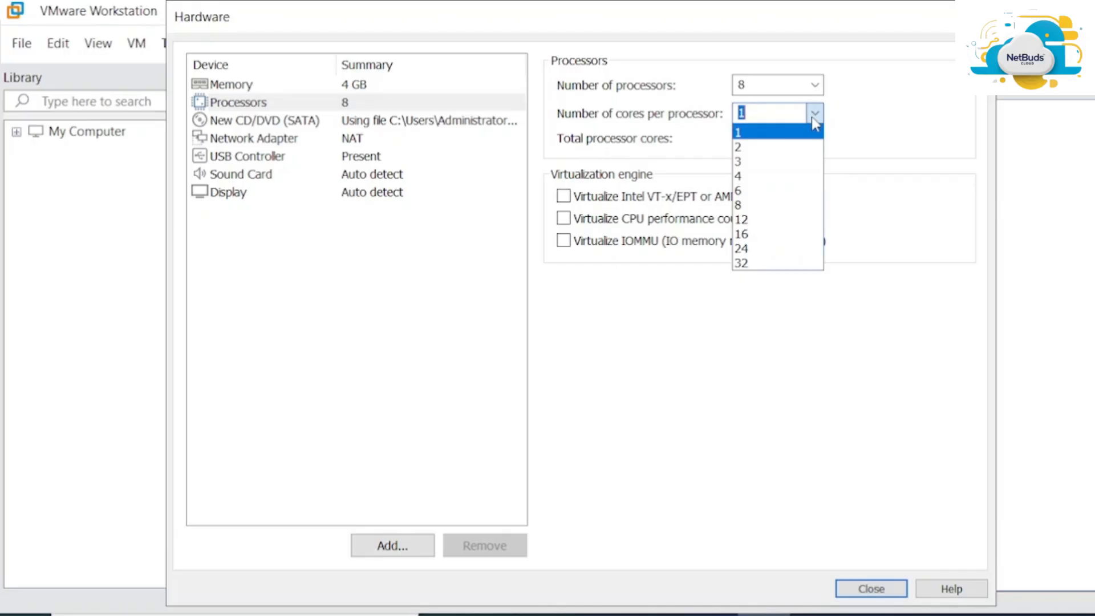
{"action": "left_click", "coordinate": [740, 152]}
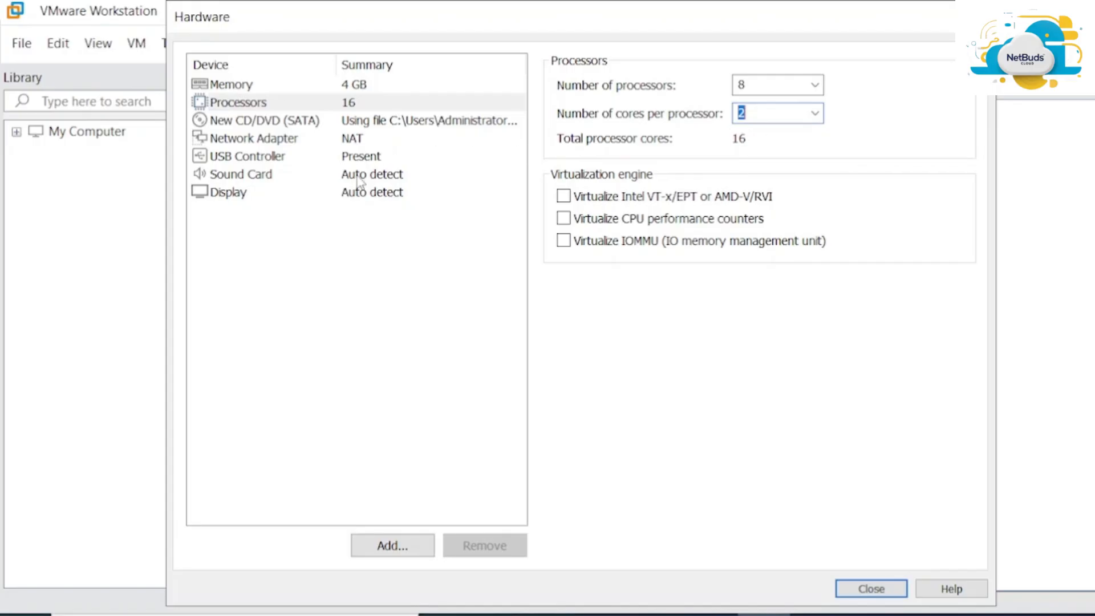
{"action": "left_click", "coordinate": [365, 89]}
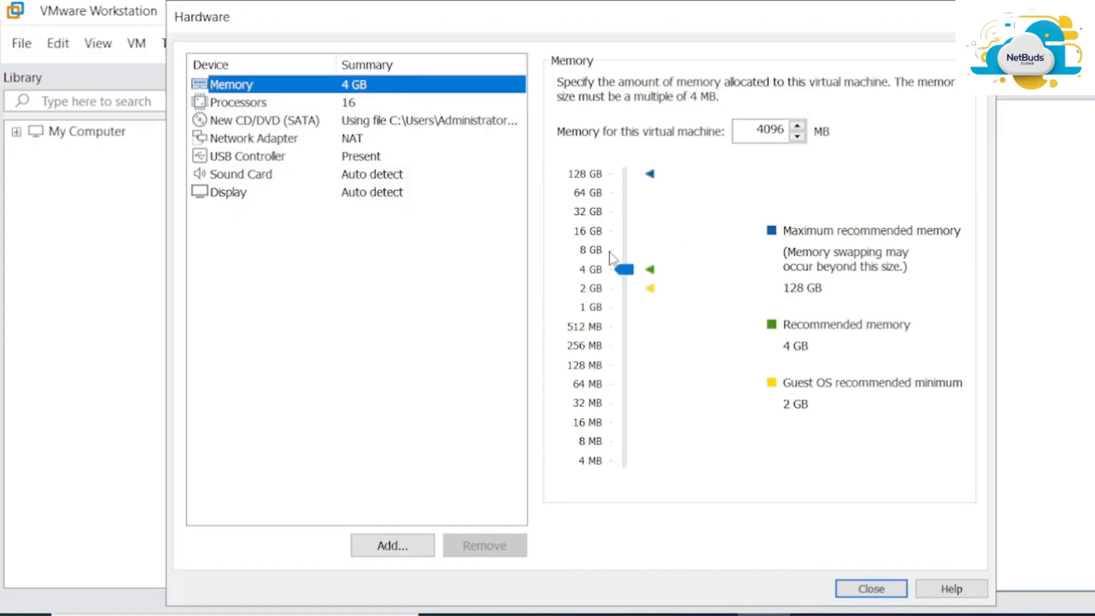
Raise memory to 16 GB and confirm the network adapter stays on NAT
{"action": "left_click_drag", "start_coordinate": [624, 269], "coordinate": [626, 238]}
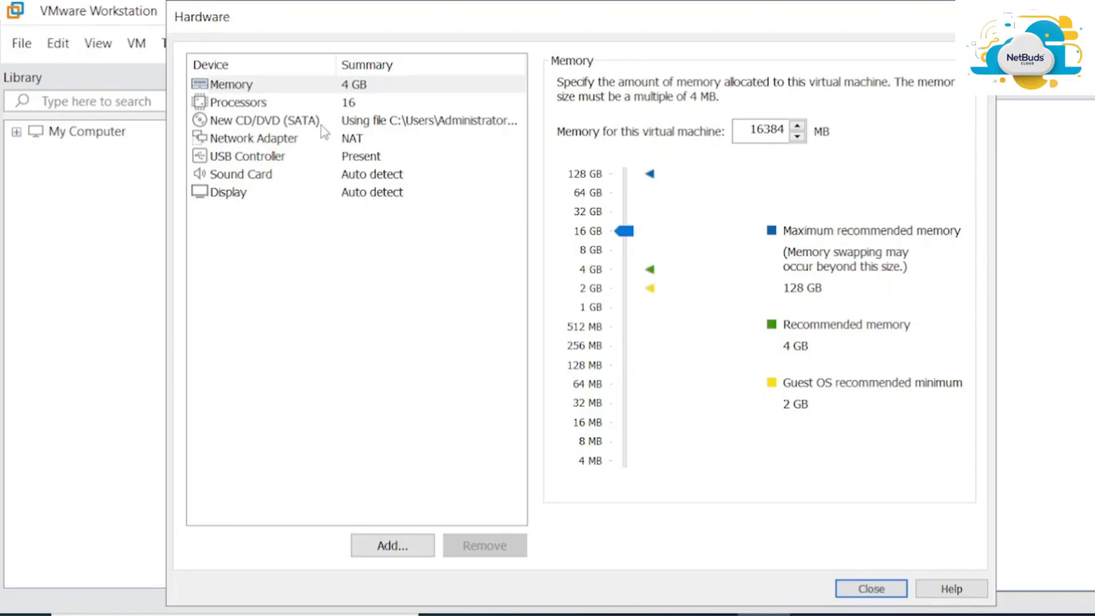
{"action": "left_click", "coordinate": [348, 142]}
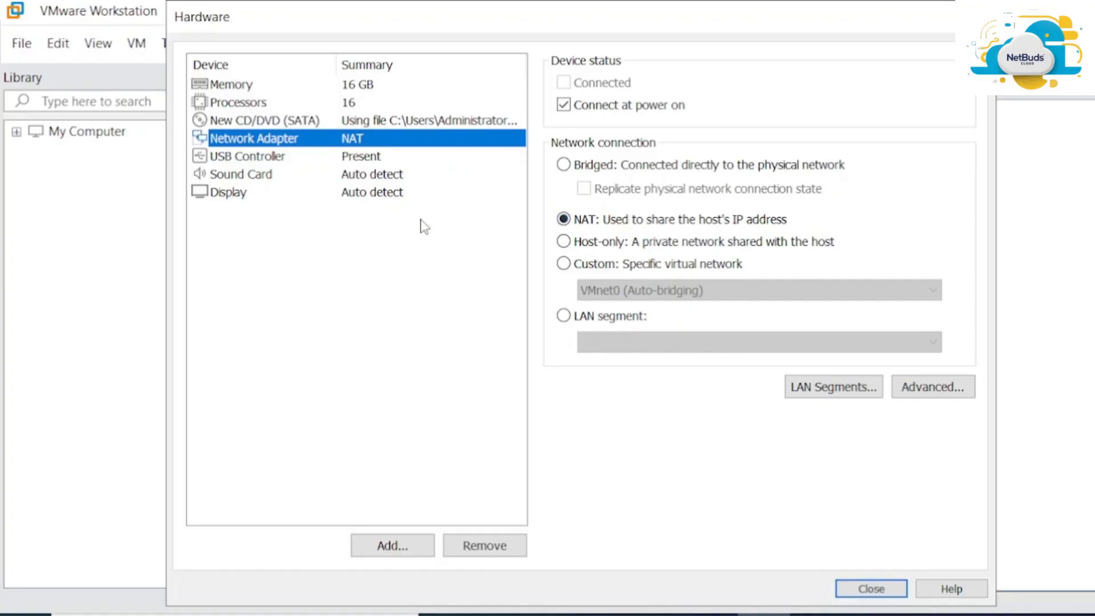
Close the hardware settings, reopen them, and close again to get a summary with 16384 MB memory and 16 cores
{"action": "left_click", "coordinate": [871, 588]}
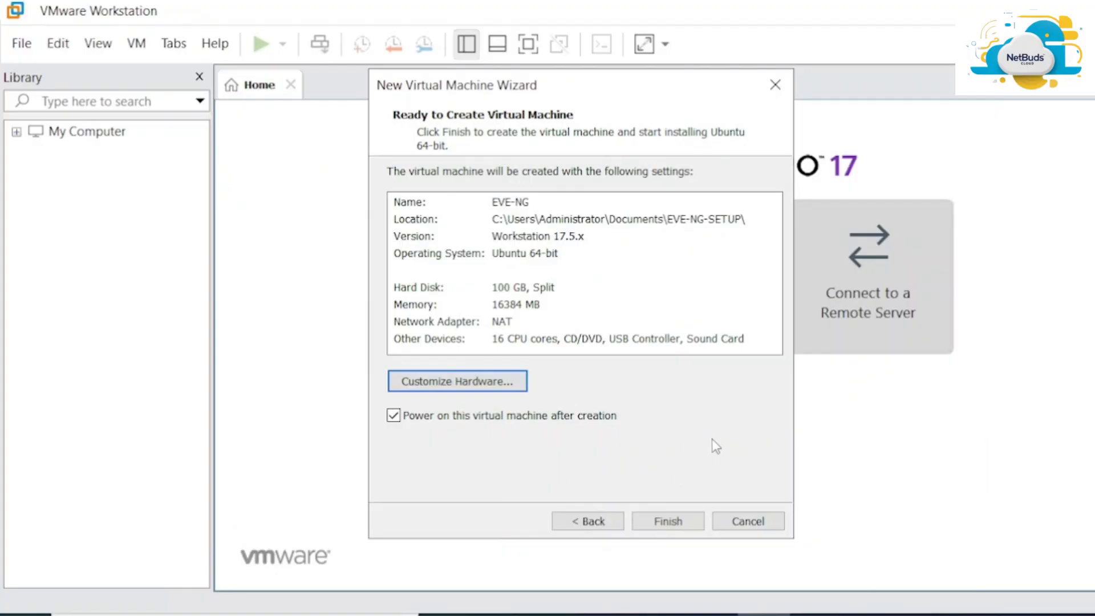
{"action": "left_click", "coordinate": [475, 383]}
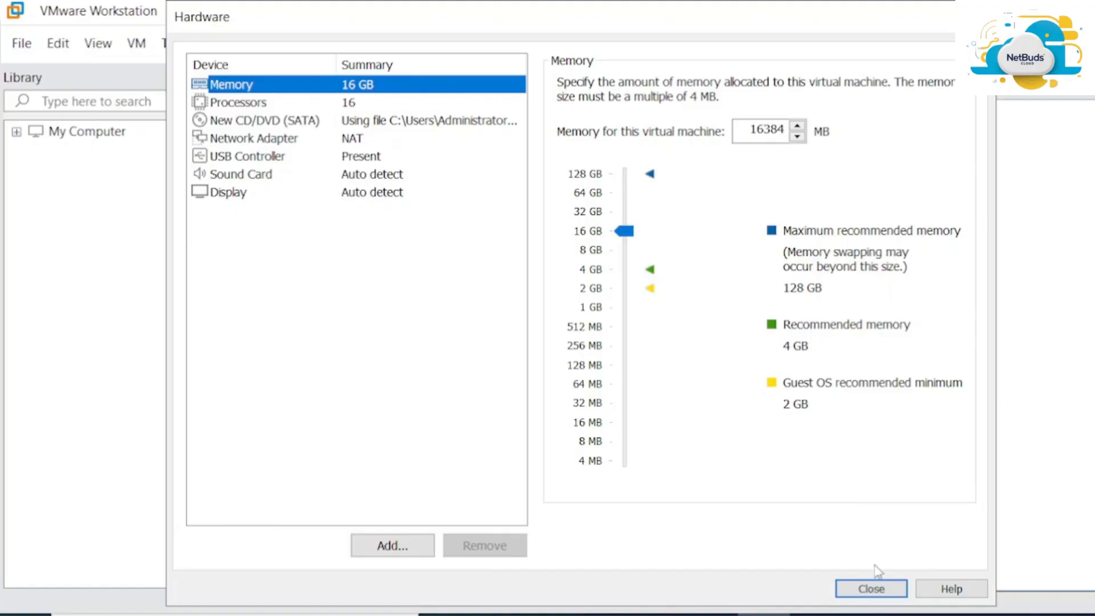
{"action": "left_click", "coordinate": [868, 590]}
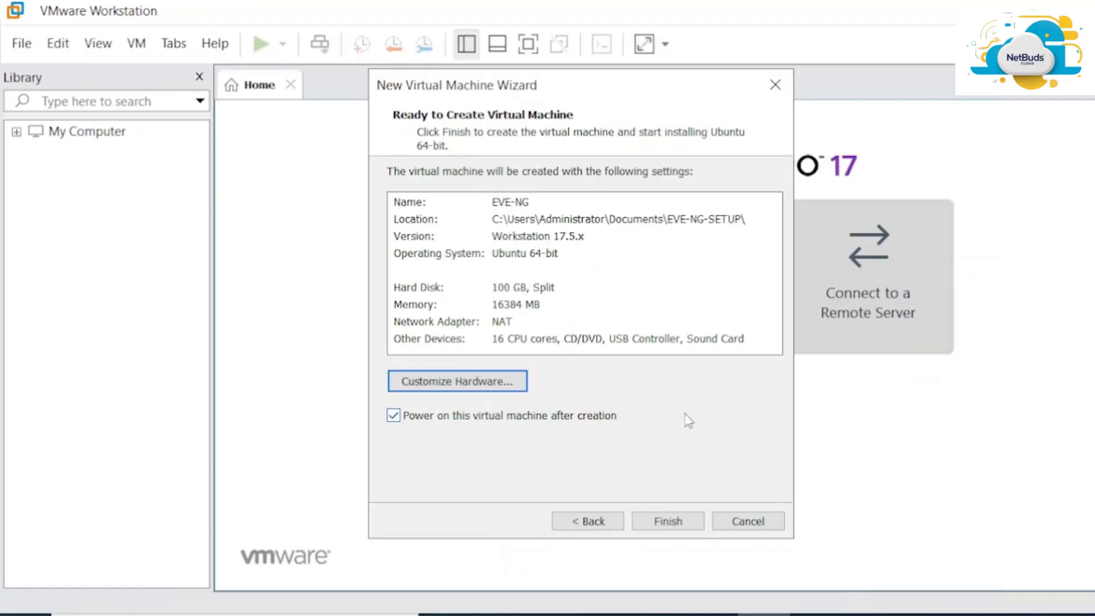
Finish creating the EVE-NG virtual machine, power it on, and collapse the library list
{"action": "left_click", "coordinate": [680, 523]}
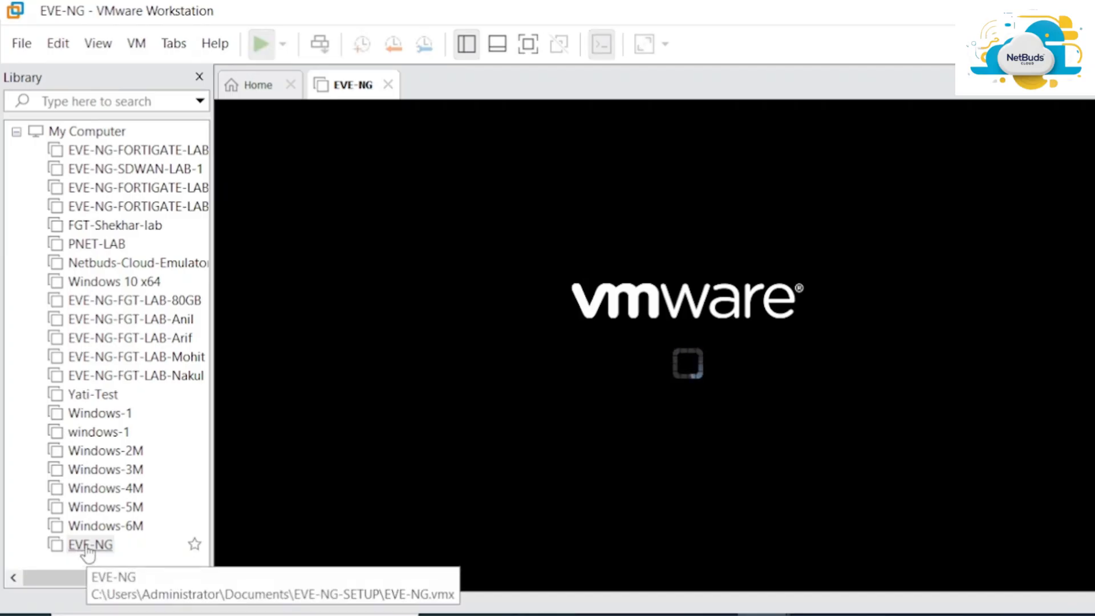
{"action": "left_click", "coordinate": [89, 546]}
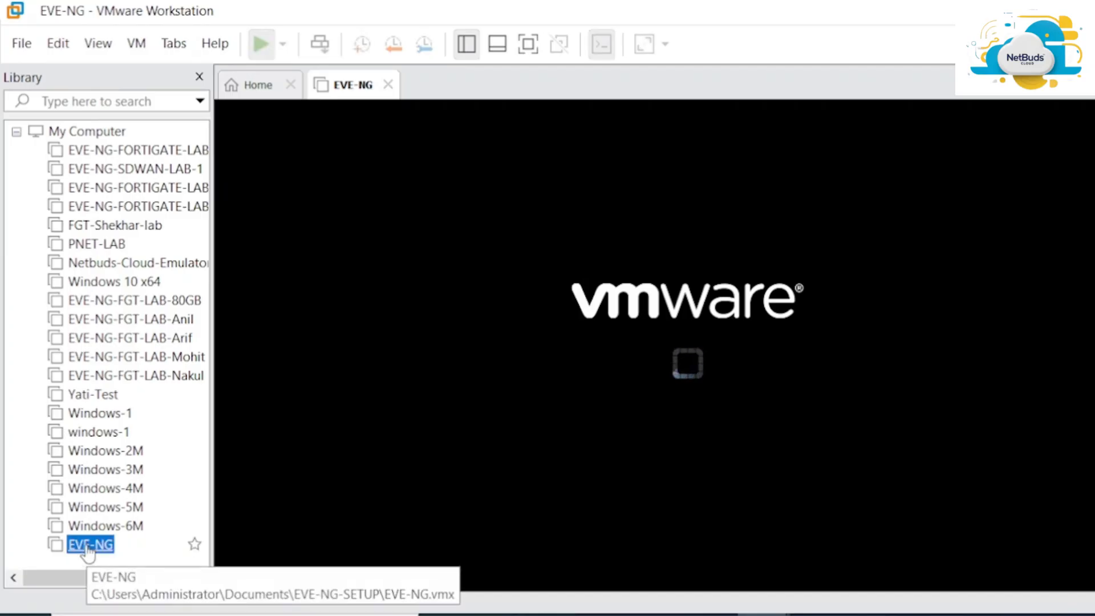
{"action": "left_click", "coordinate": [16, 131]}
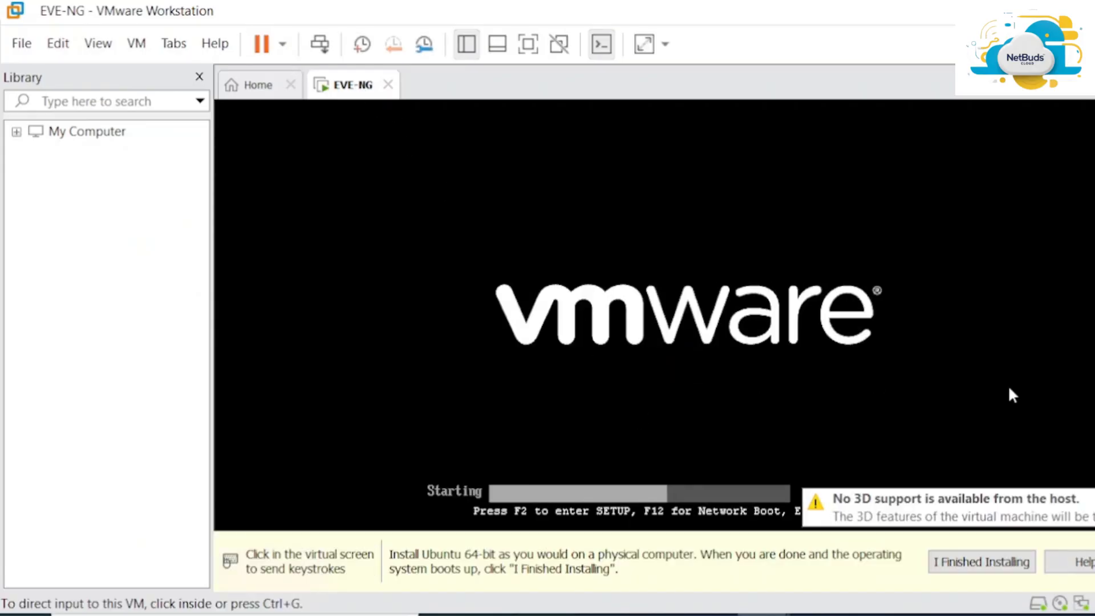
Dismiss the install hint and boot the 'Install EVE-NG Community 6.2.0-4' GRUB entry
{"action": "left_click", "coordinate": [981, 561]}
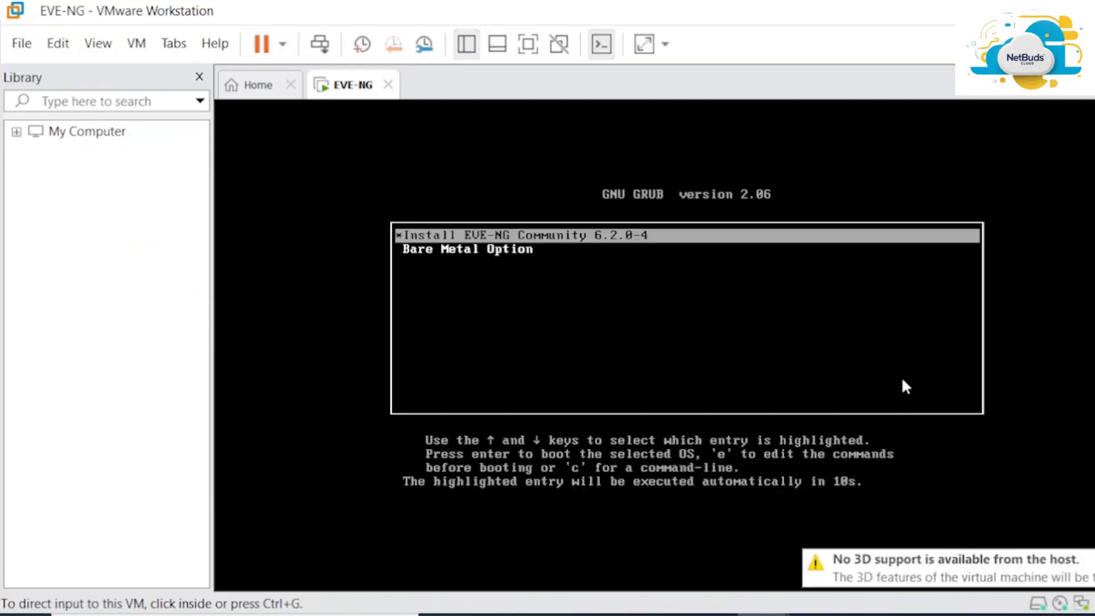
{"action": "left_click", "coordinate": [734, 321]}
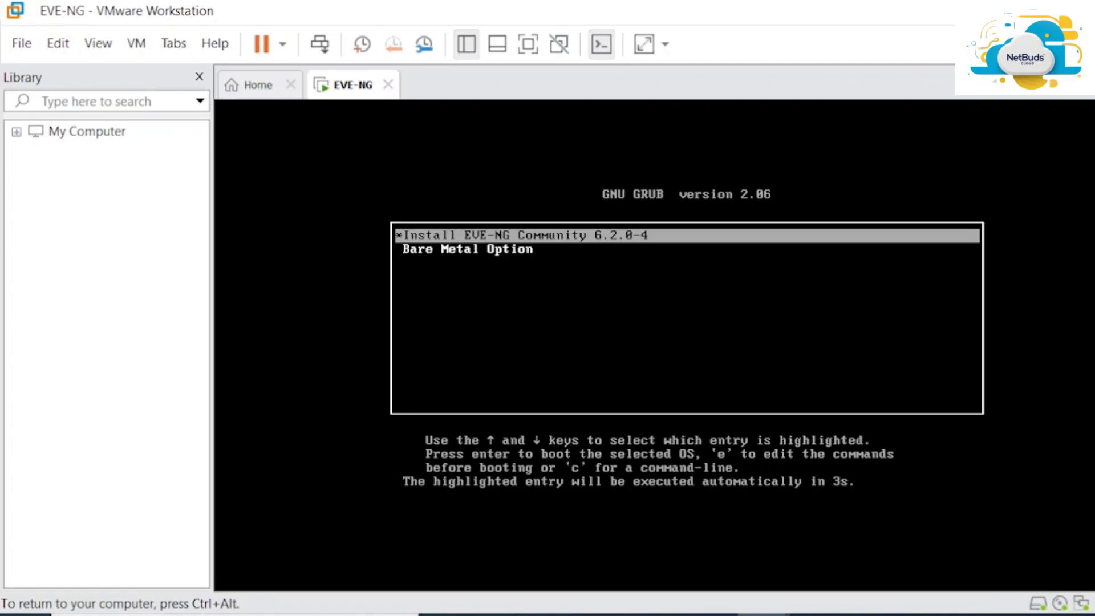
{"action": "key", "text": "Return"}
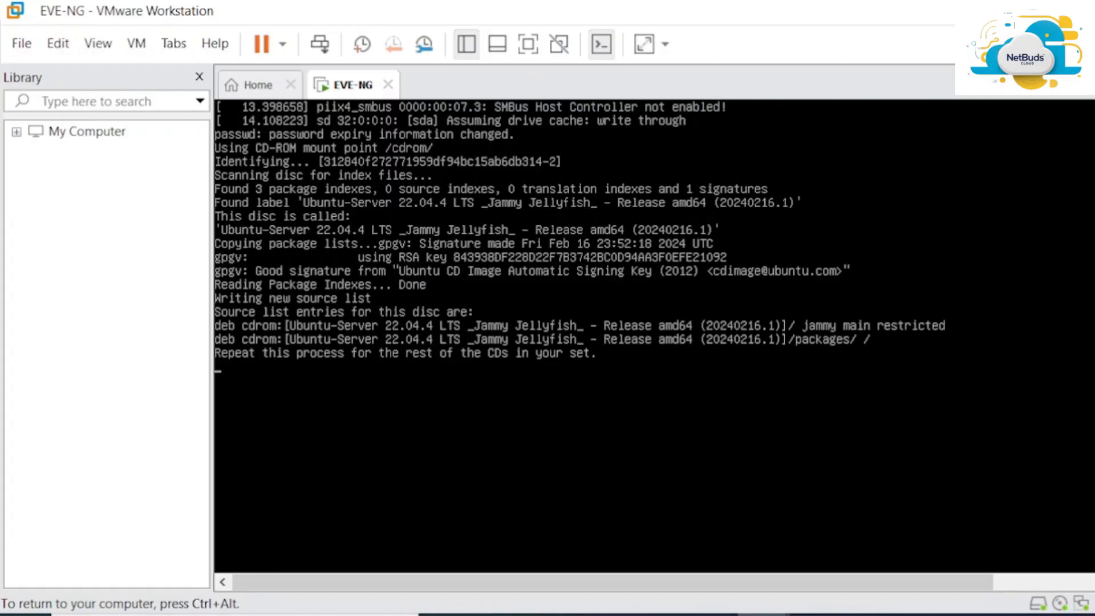
Wait for the EVE-NG VM to boot until the installer's language selection screen appears
{"action": "key", "text": "ctrl+alt"}
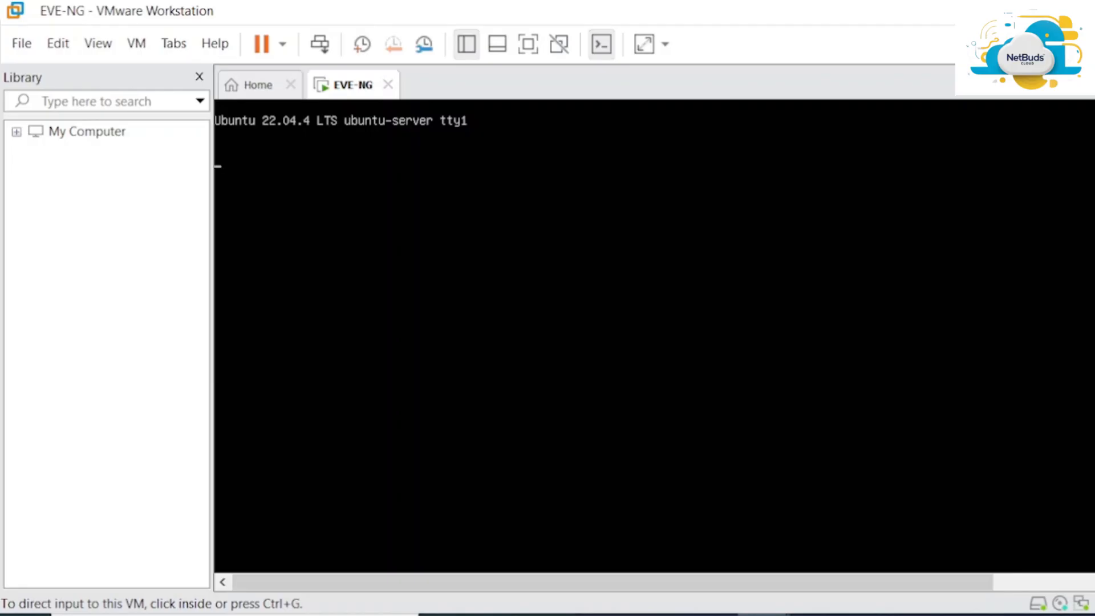
{"action": "key", "text": "ctrl+g"}
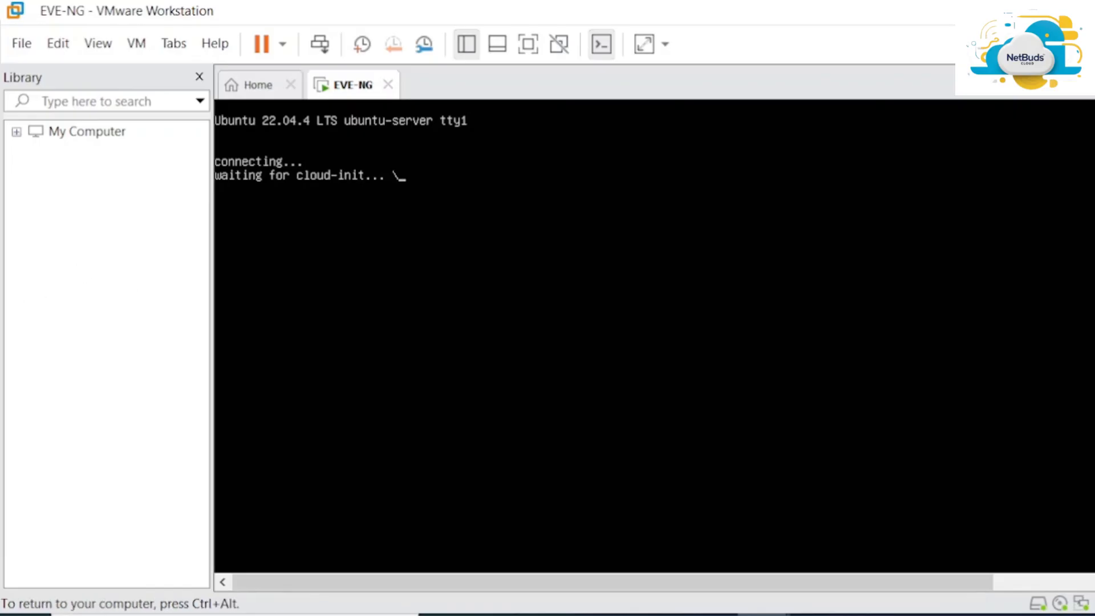
{"action": "key", "text": "ctrl+alt"}
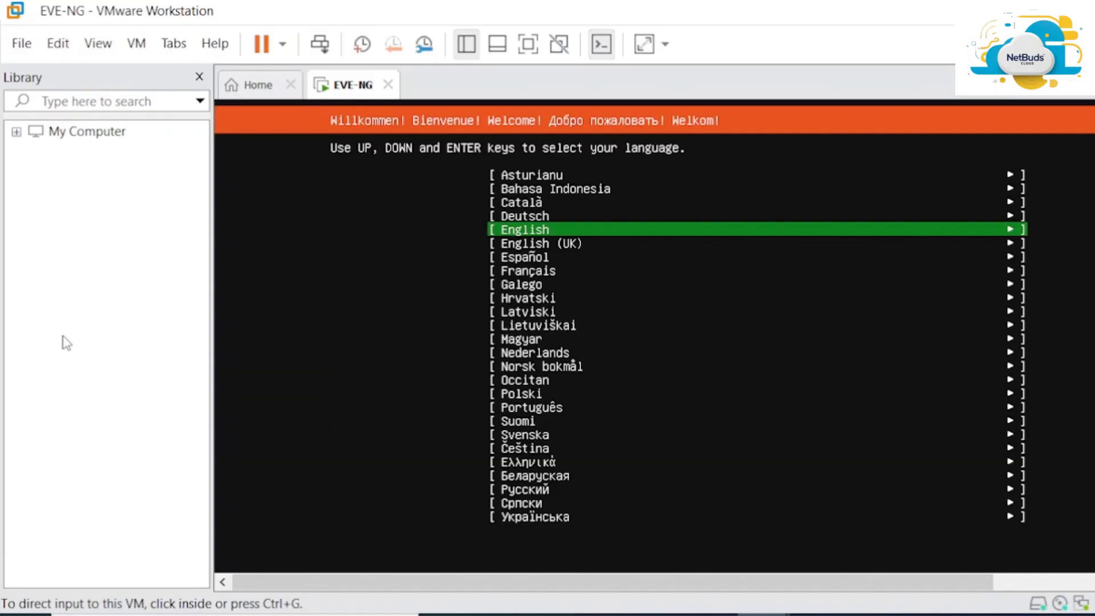
Select English as the EVE-NG installer language
{"action": "left_click", "coordinate": [337, 245]}
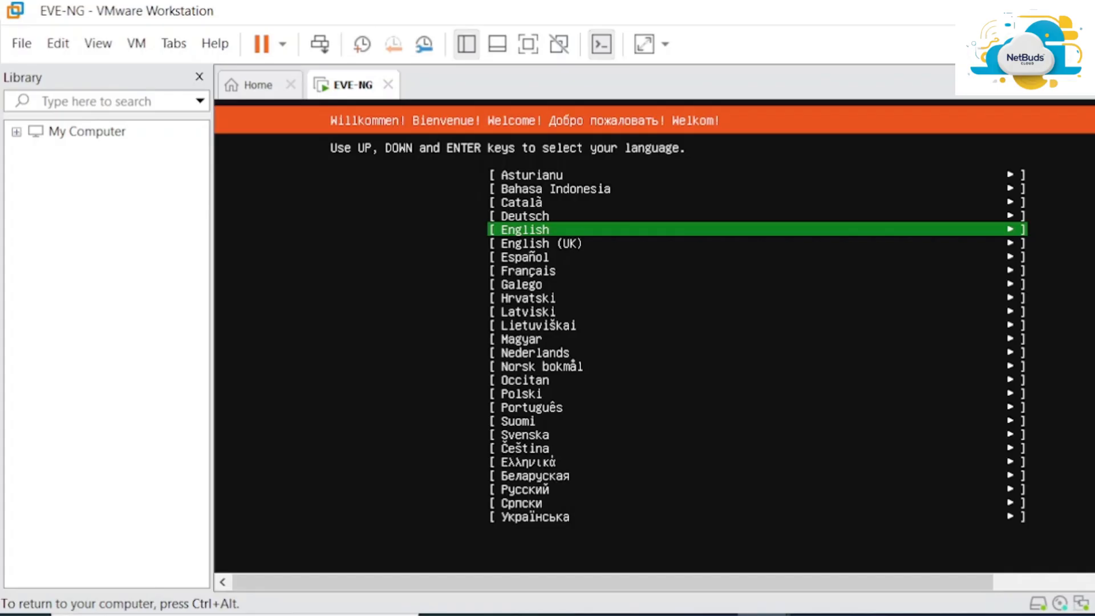
{"action": "key", "text": "Return"}
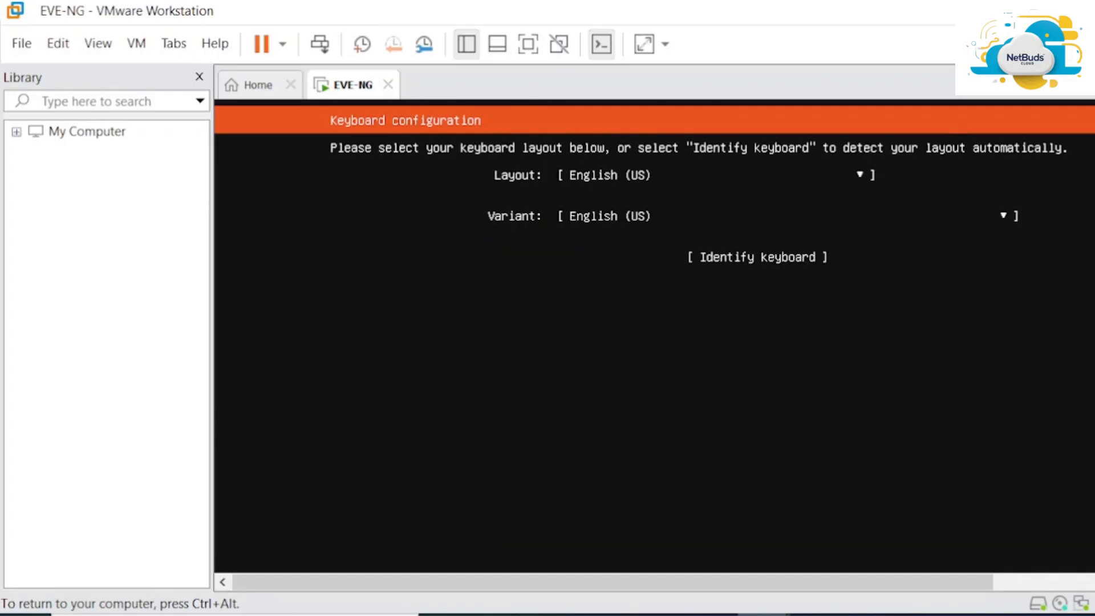
Set the guest display to Free Stretch so it fills the console pane
{"action": "key", "text": "ctrl+alt"}
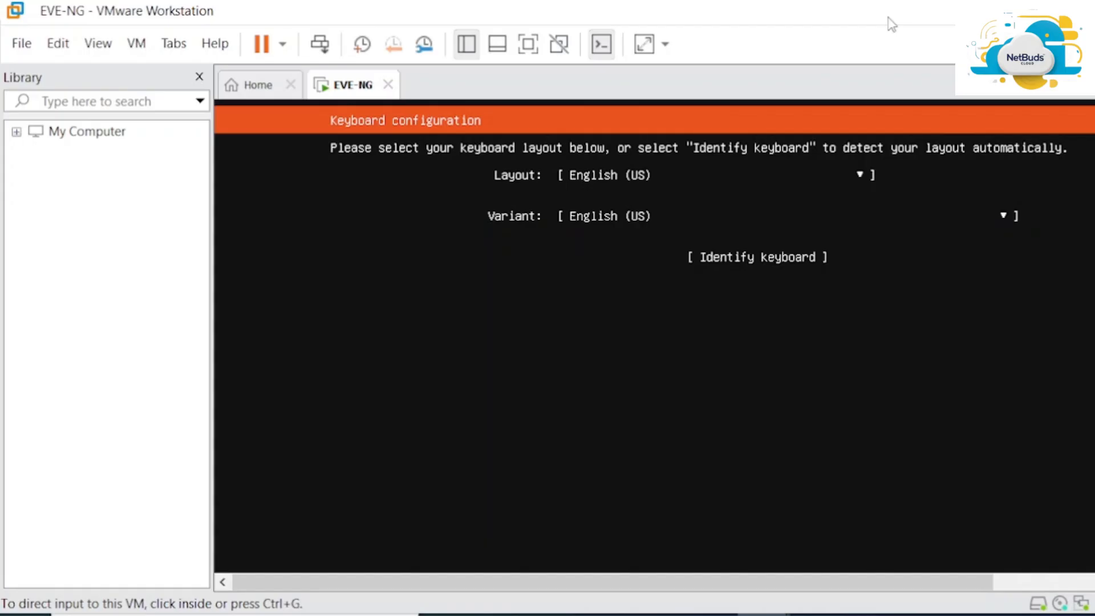
{"action": "left_click", "coordinate": [641, 53]}
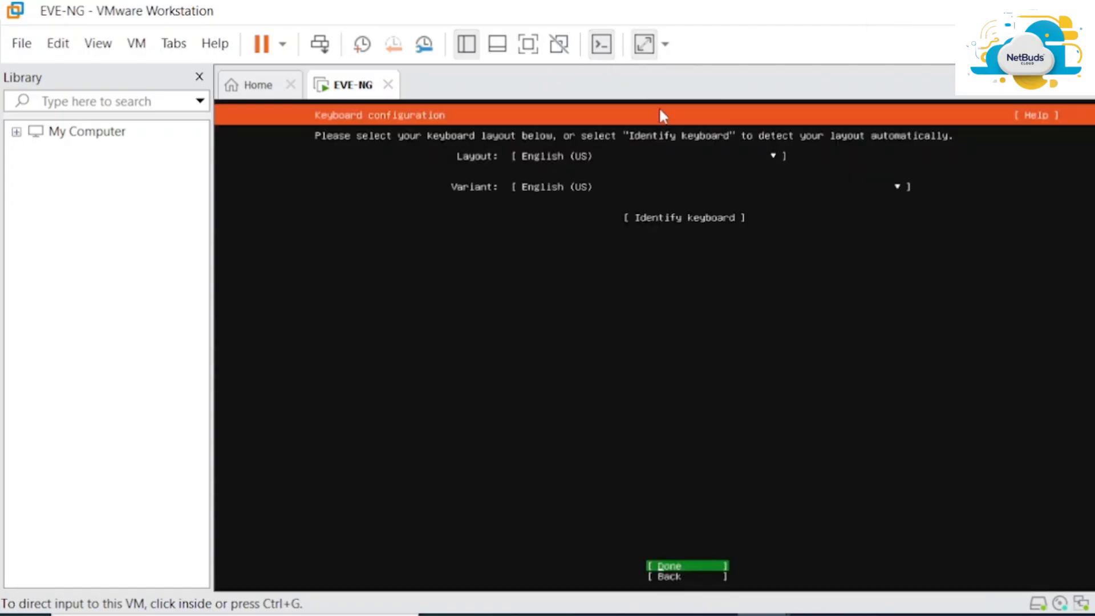
{"action": "left_click", "coordinate": [660, 110]}
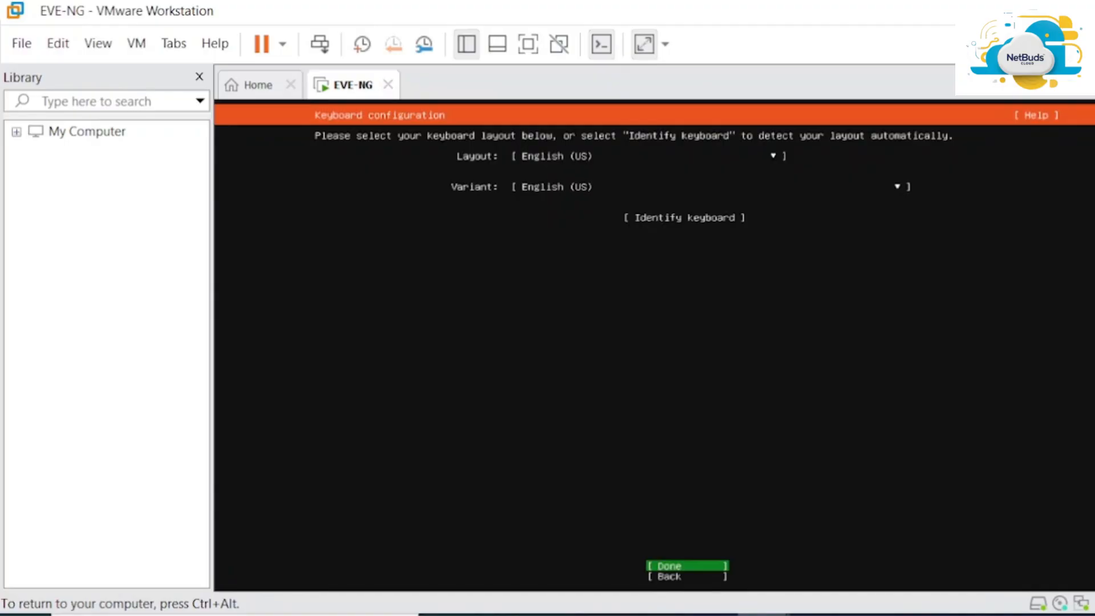
Accept the English (US) keyboard layout and variant and move on
{"action": "key", "text": "Tab"}
{"action": "key", "text": "Tab"}
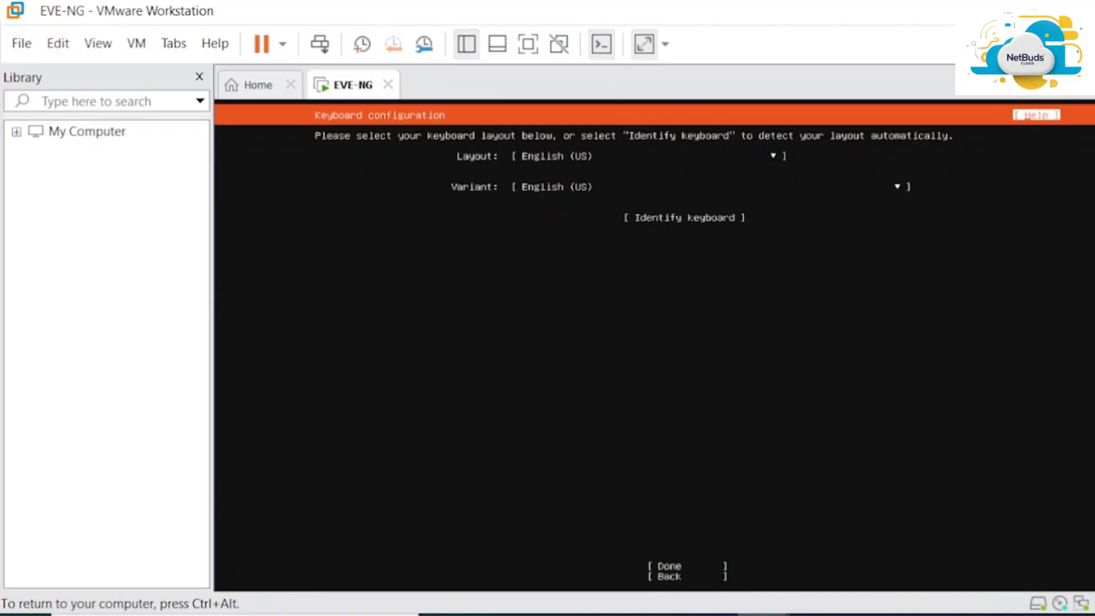
{"action": "key", "text": "Tab"}
{"action": "key", "text": "Tab"}
{"action": "key", "text": "Tab"}
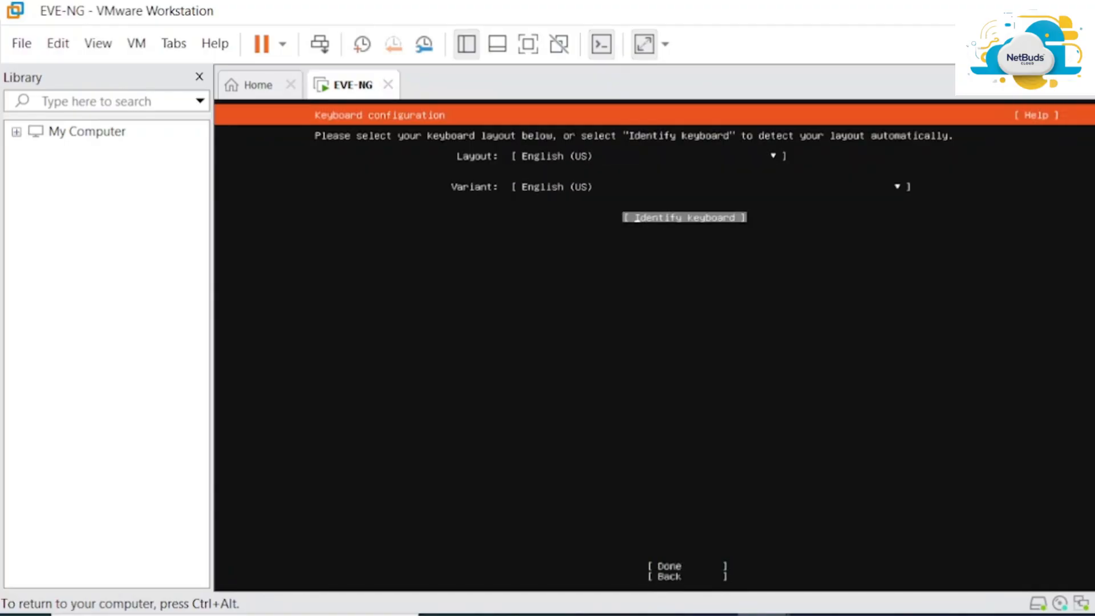
{"action": "key", "text": "Tab"}
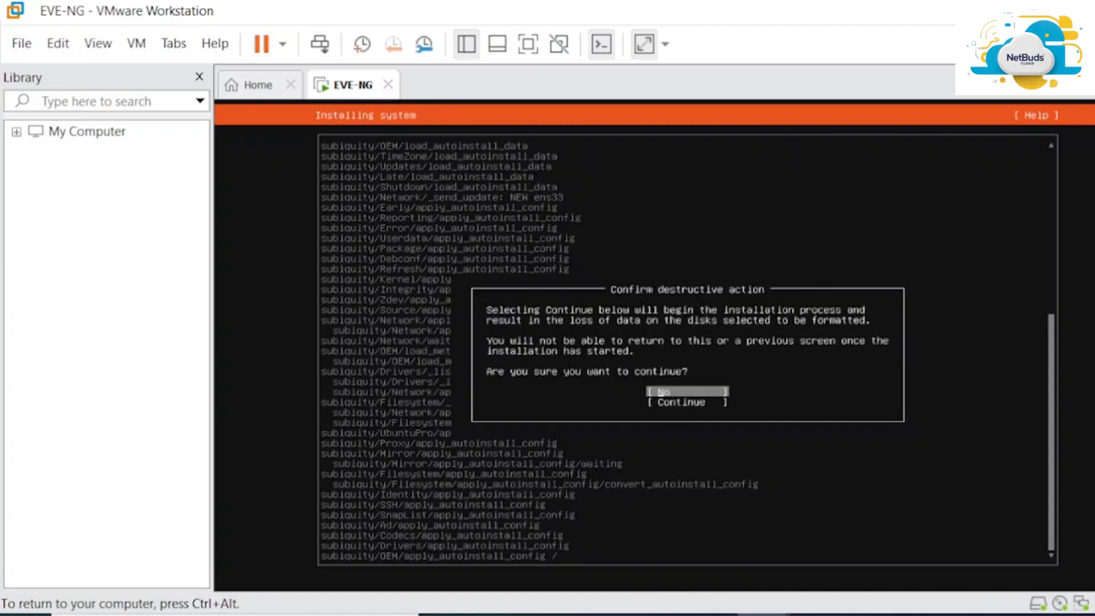
Choose Continue in 'Confirm destructive action' to start installing EVE-NG on disk-sda
{"action": "key", "text": "Down"}
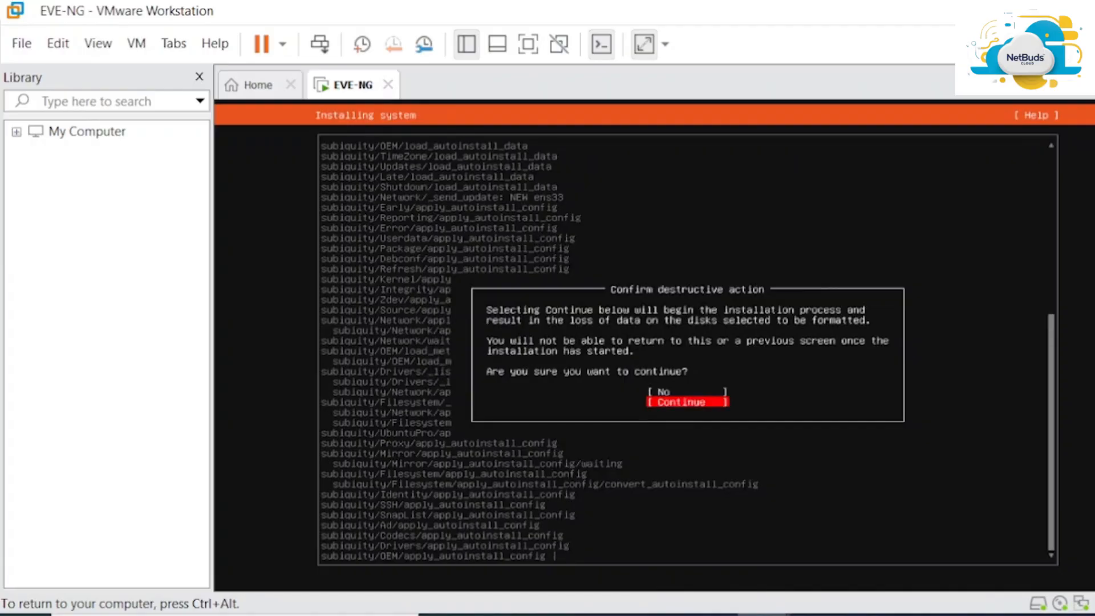
{"action": "key", "text": "Return"}
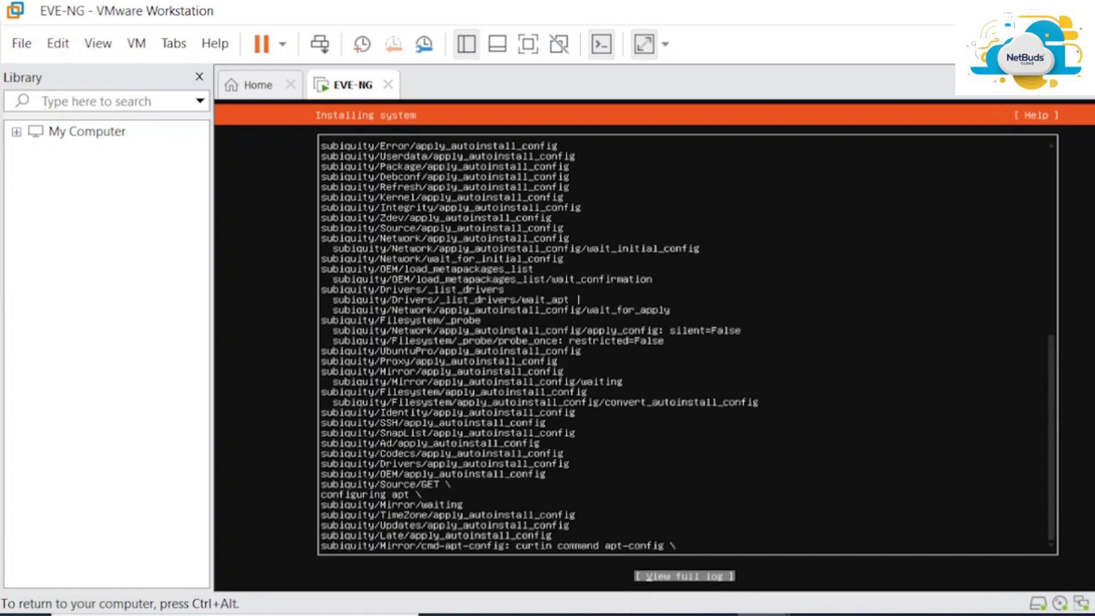
{"action": "key", "text": "ctrl+alt"}
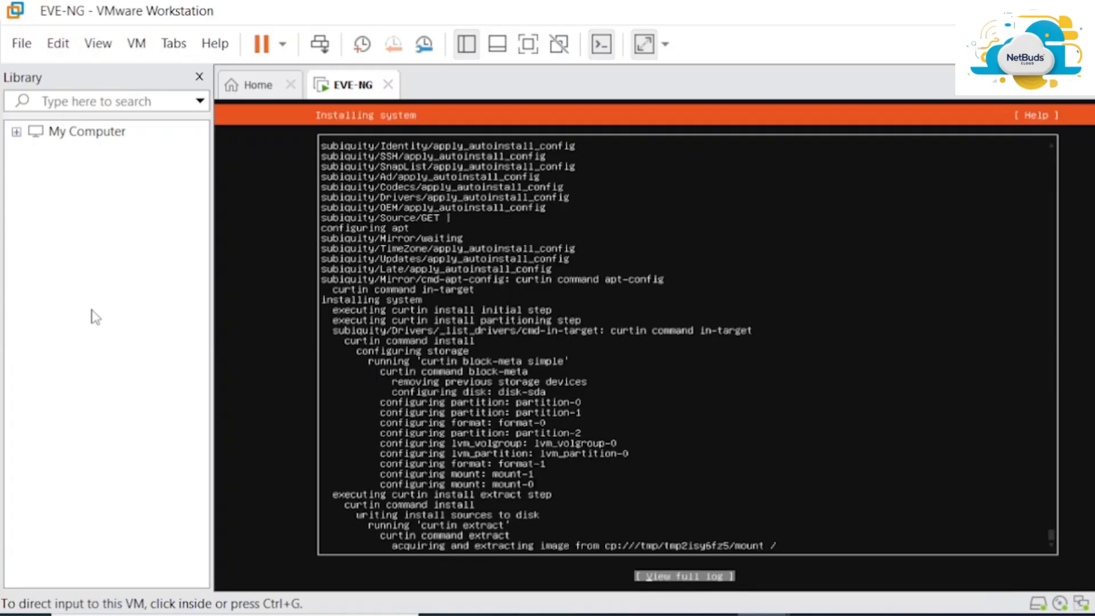
Switch briefly to another window and back while the installation completes and reboots
{"action": "key", "text": "alt+Tab"}
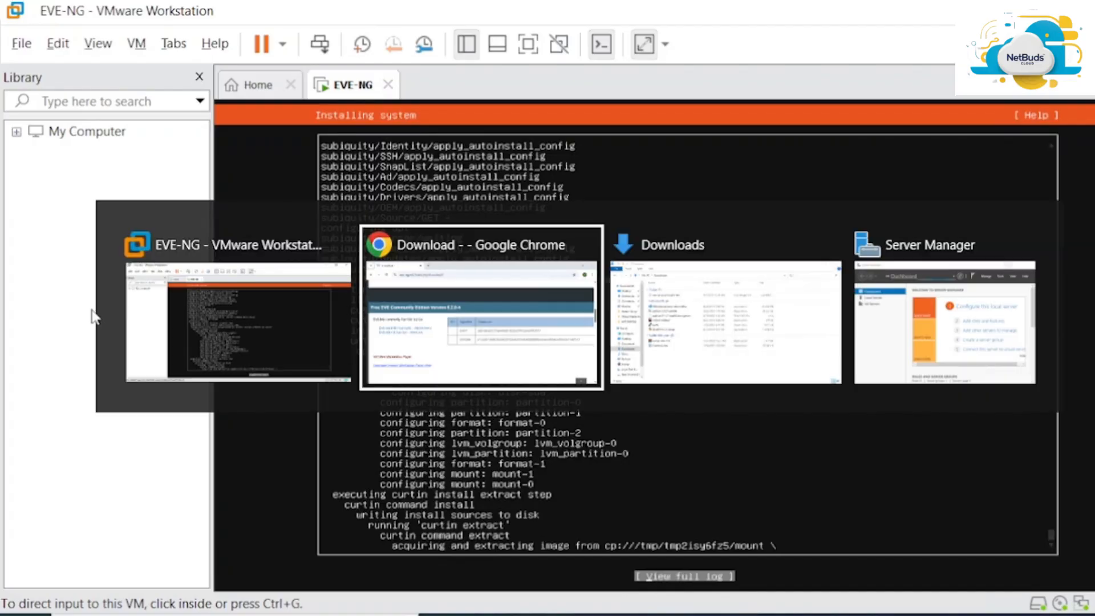
{"action": "key", "text": "alt+shift+Tab"}
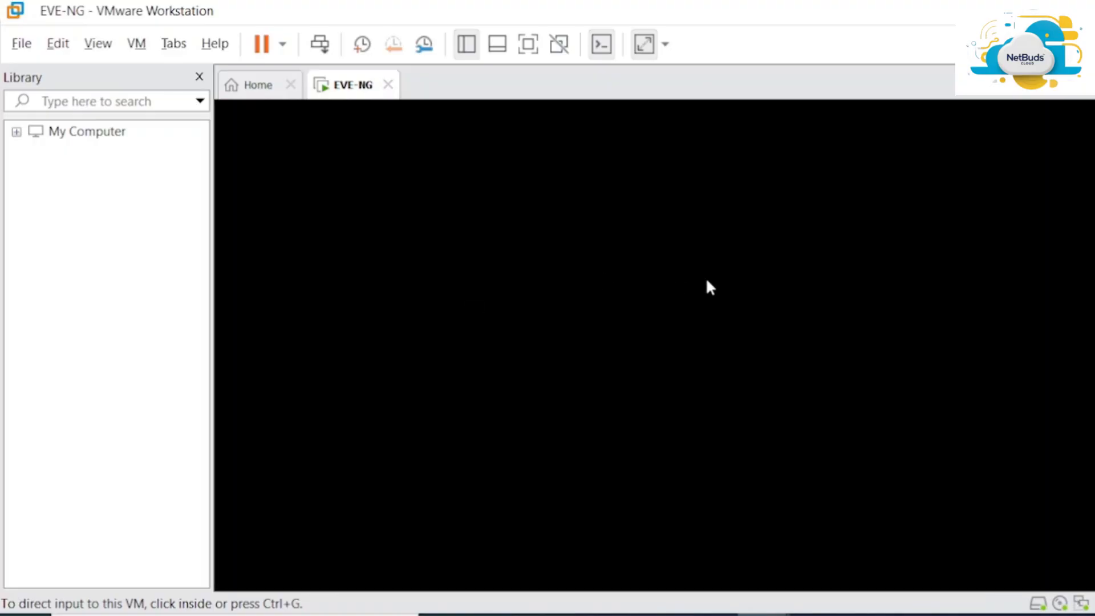
Wait through the EVE-NG second-stage package installation after the reboot
{"action": "left_click", "coordinate": [706, 283]}
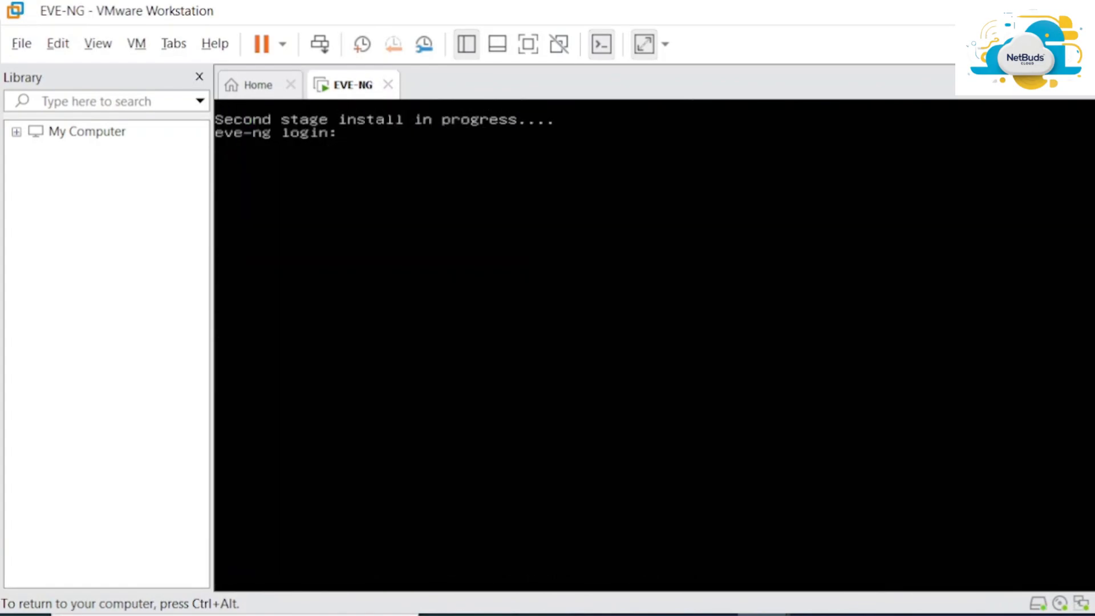
{"action": "key", "text": "ctrl+alt"}
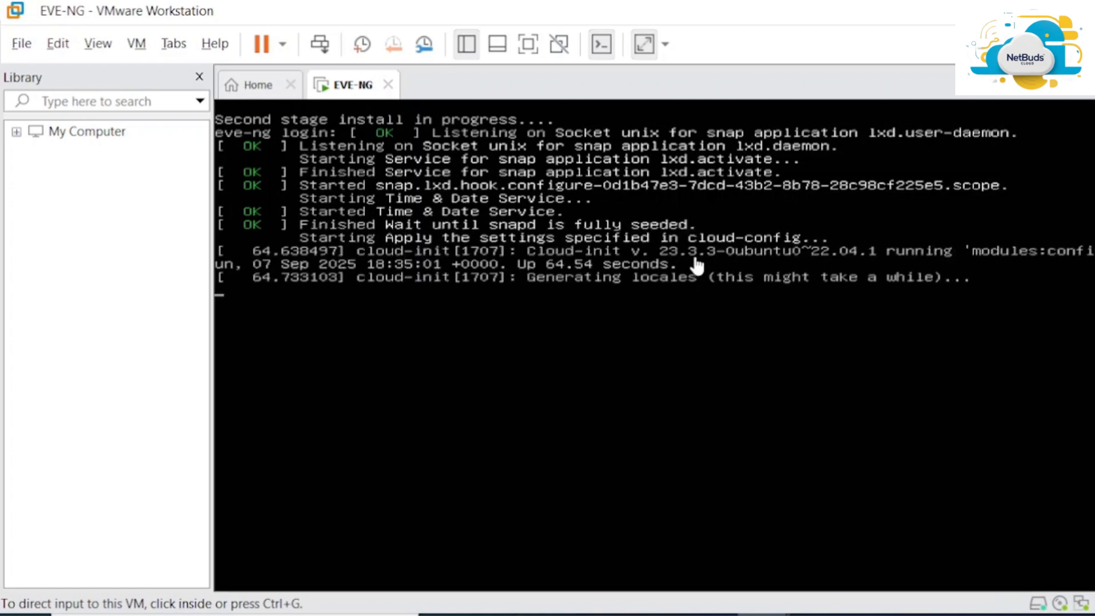
{"action": "left_click", "coordinate": [697, 265]}
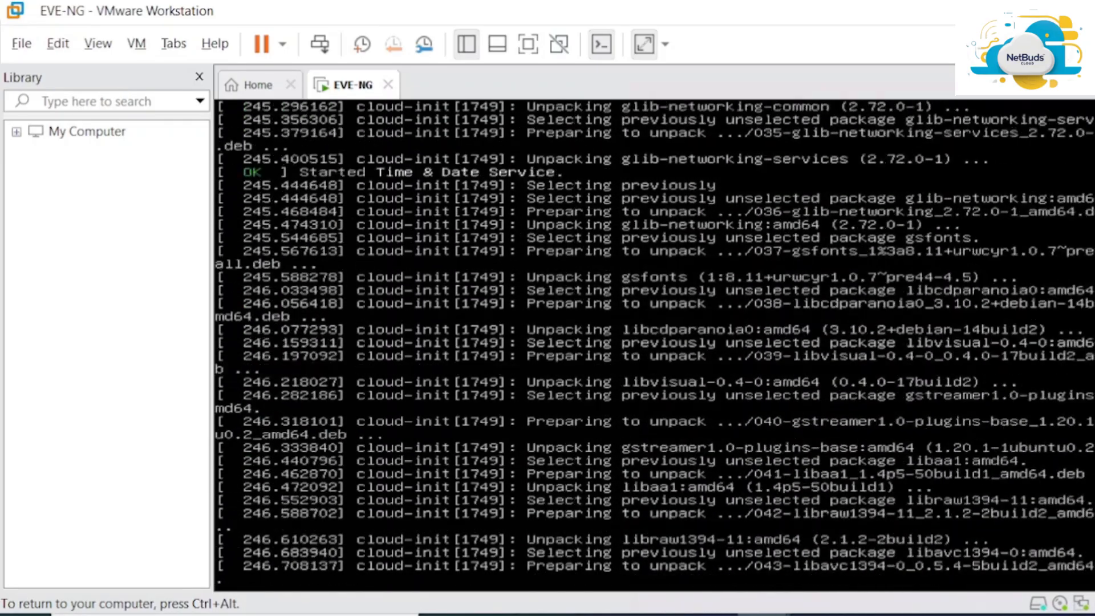
{"action": "key", "text": "ctrl+alt"}
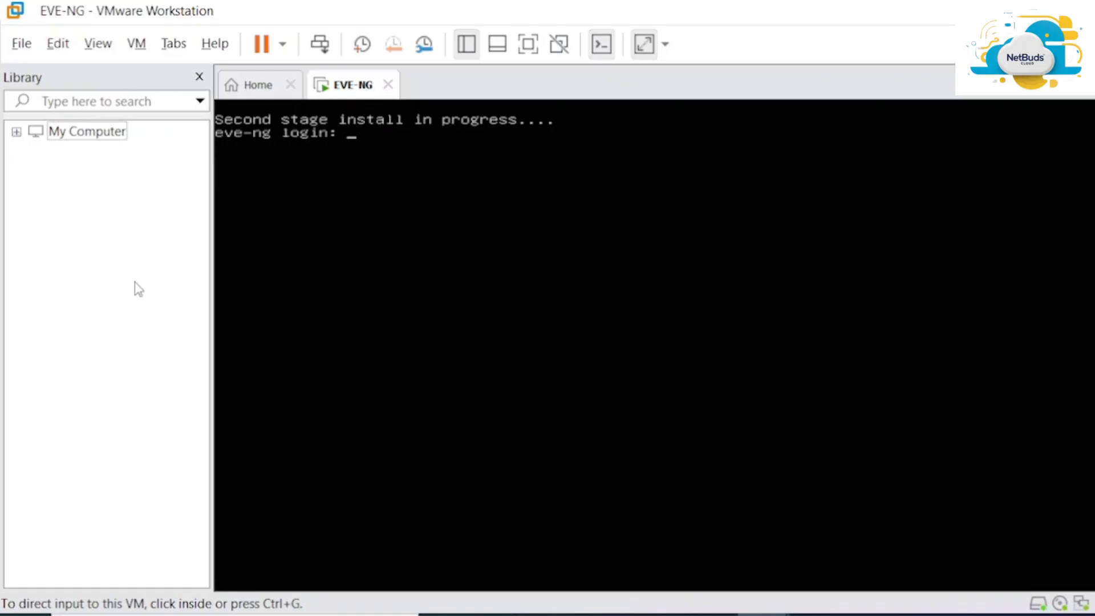
Attempt console login as 'admin', then as 'root' after the first is rejected
{"action": "left_click", "coordinate": [319, 274]}
{"action": "key", "text": "Return"}
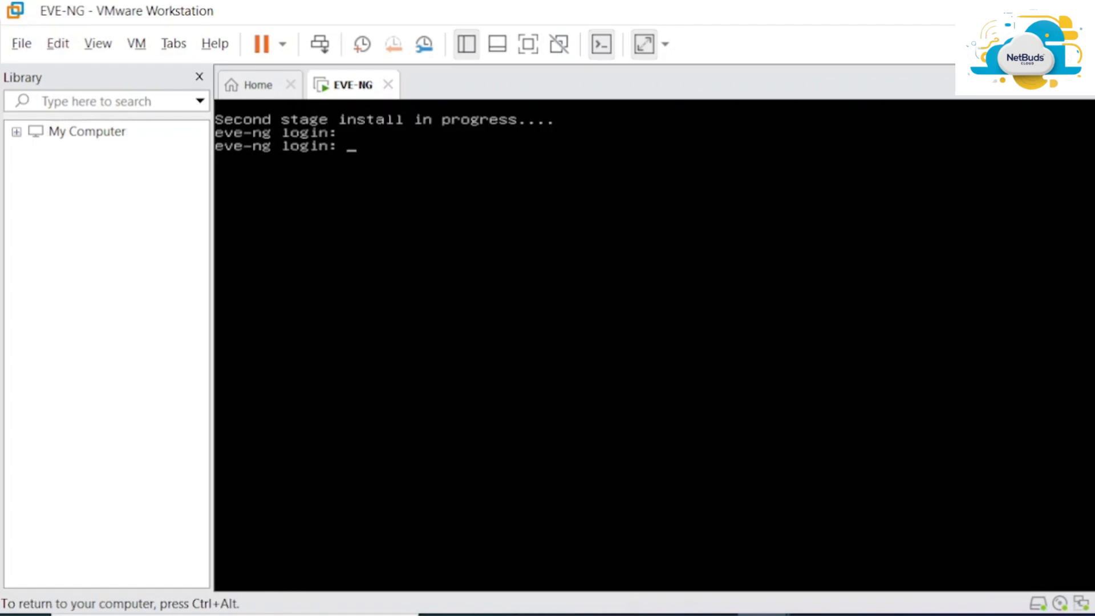
{"action": "type", "text": "admin"}
{"action": "key", "text": "Return"}
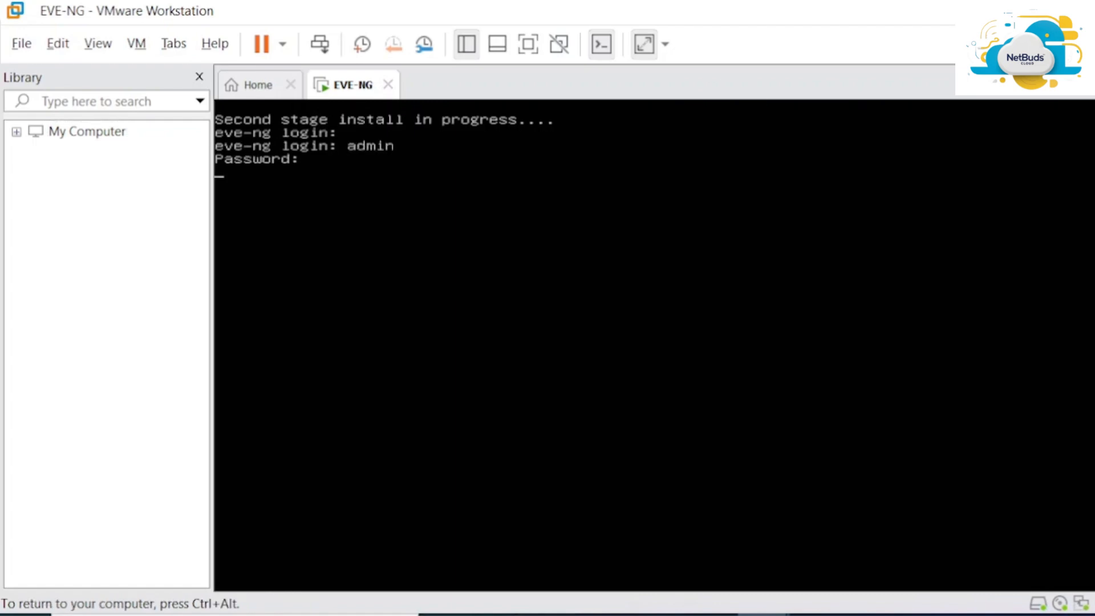
{"action": "type", "text": "root"}
{"action": "key", "text": "Return"}
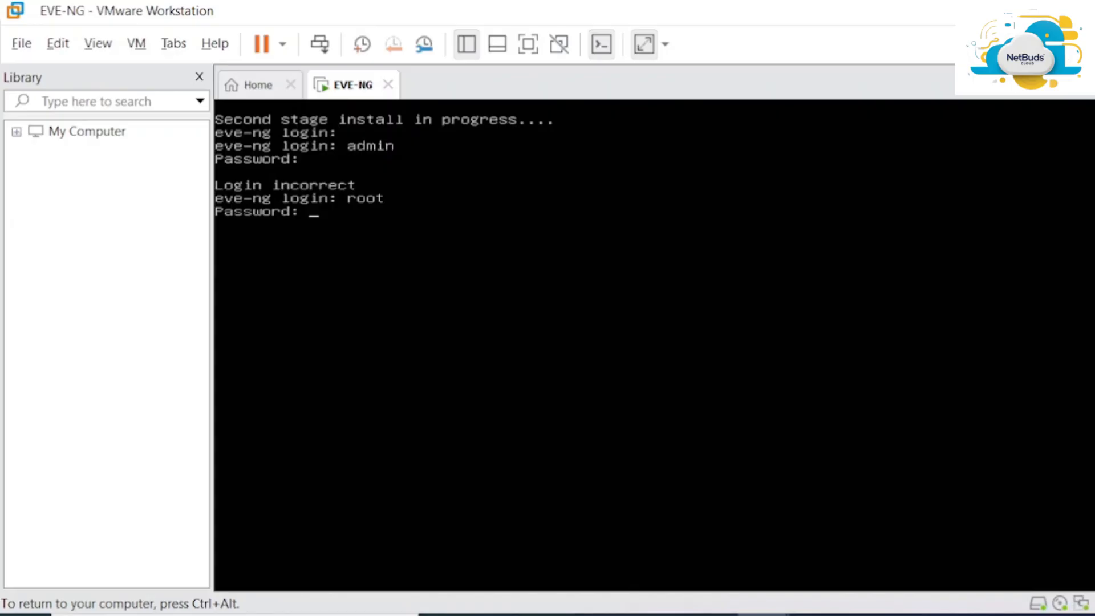
{"action": "key", "text": "Return"}
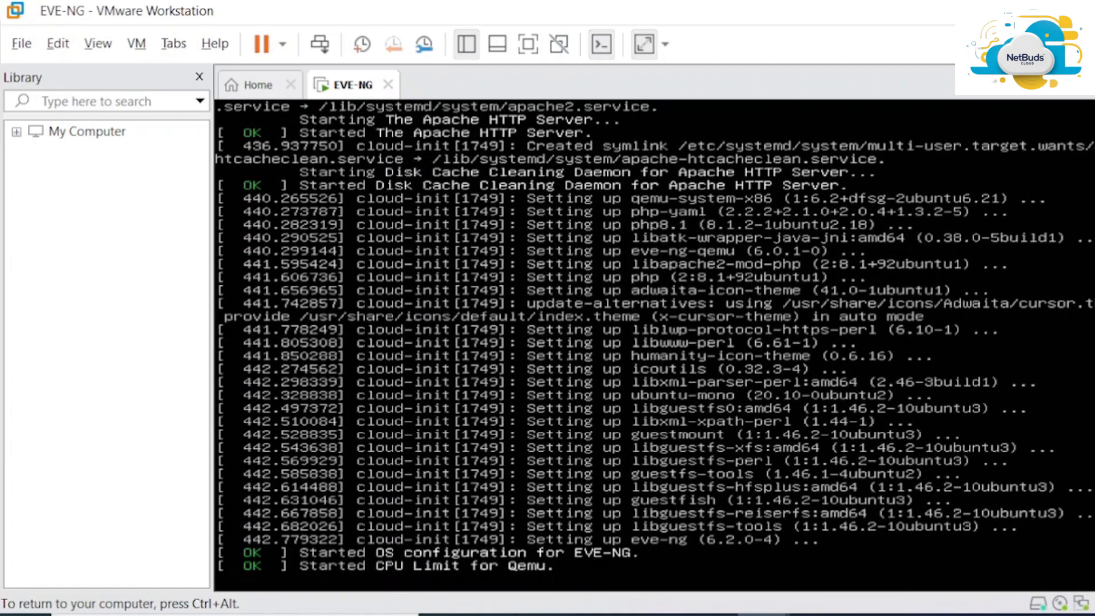
Release the VM and wait for the EVE-NG install to reboot to its login prompt
{"action": "key", "text": "ctrl+alt"}
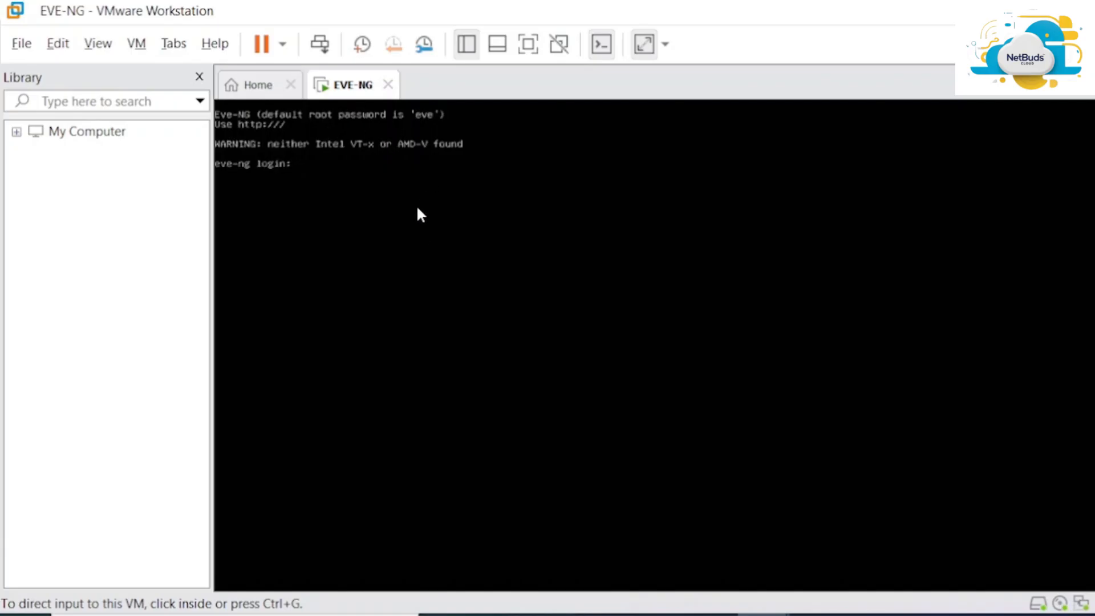
Log in to the EVE-NG console as root
{"action": "left_click", "coordinate": [435, 173]}
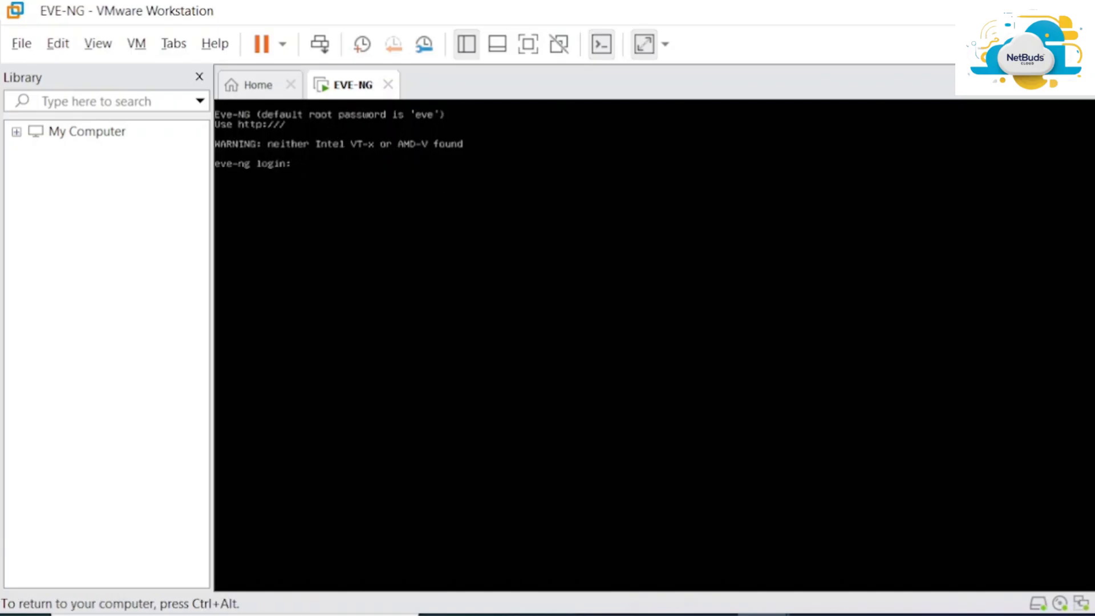
{"action": "type", "text": "root"}
{"action": "key", "text": "Return"}
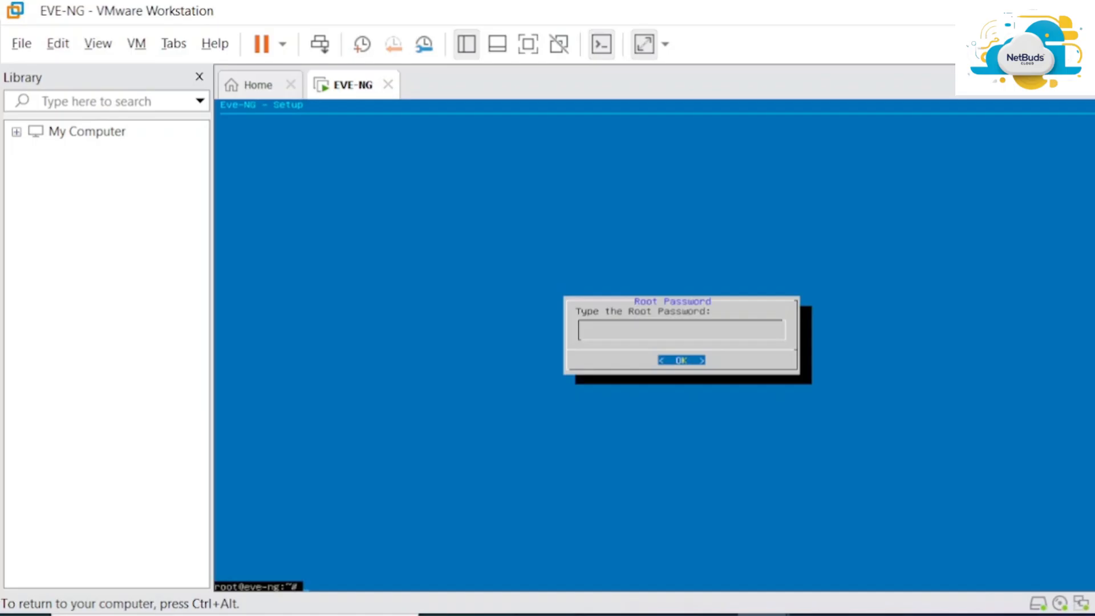
Open a root shell with sudo -i and submit the new root password
{"action": "type", "text": "sudo"}
{"action": "key", "text": "BackSpace"}
{"action": "key", "text": "BackSpace"}
{"action": "key", "text": "BackSpace"}
{"action": "key", "text": "BackSpace"}
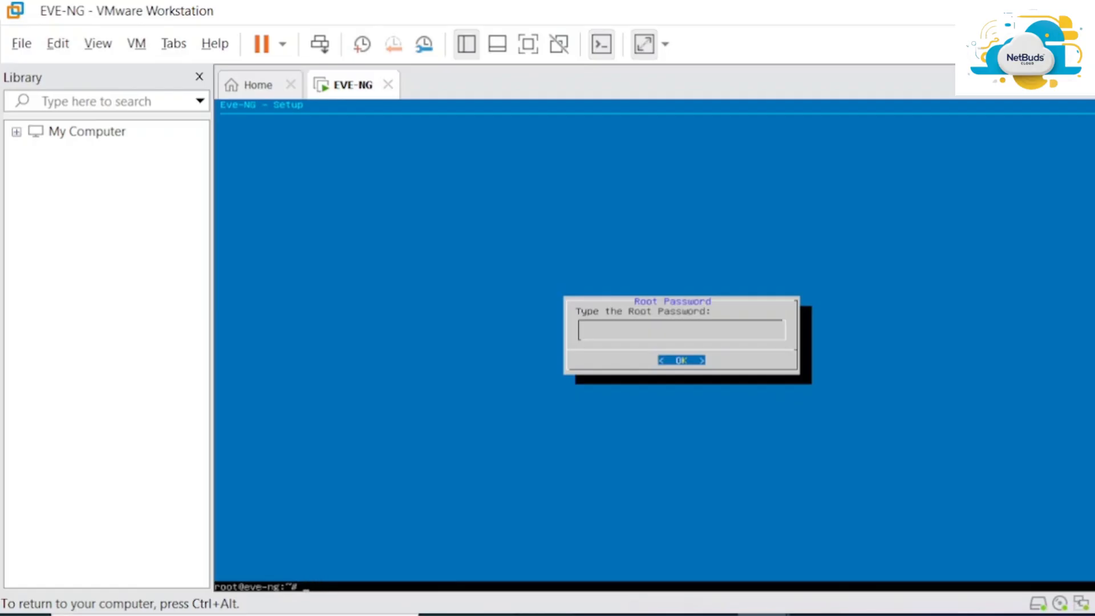
{"action": "type", "text": "sudo -i"}
{"action": "key", "text": "BackSpace"}
{"action": "type", "text": "i"}
{"action": "key", "text": "Return"}
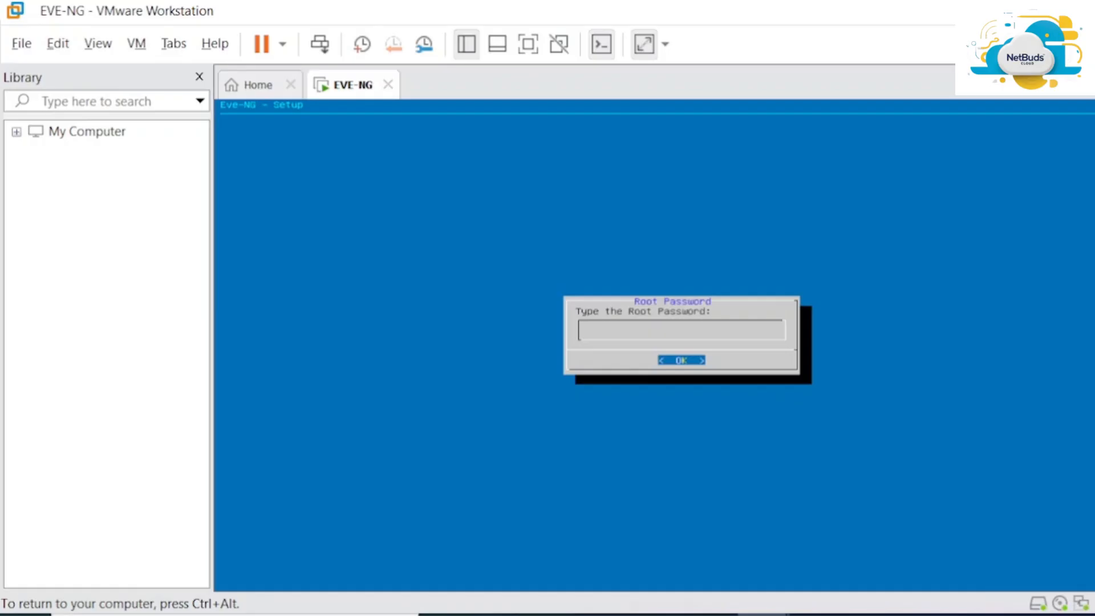
{"action": "key", "text": "Return"}
{"action": "key", "text": "Return"}
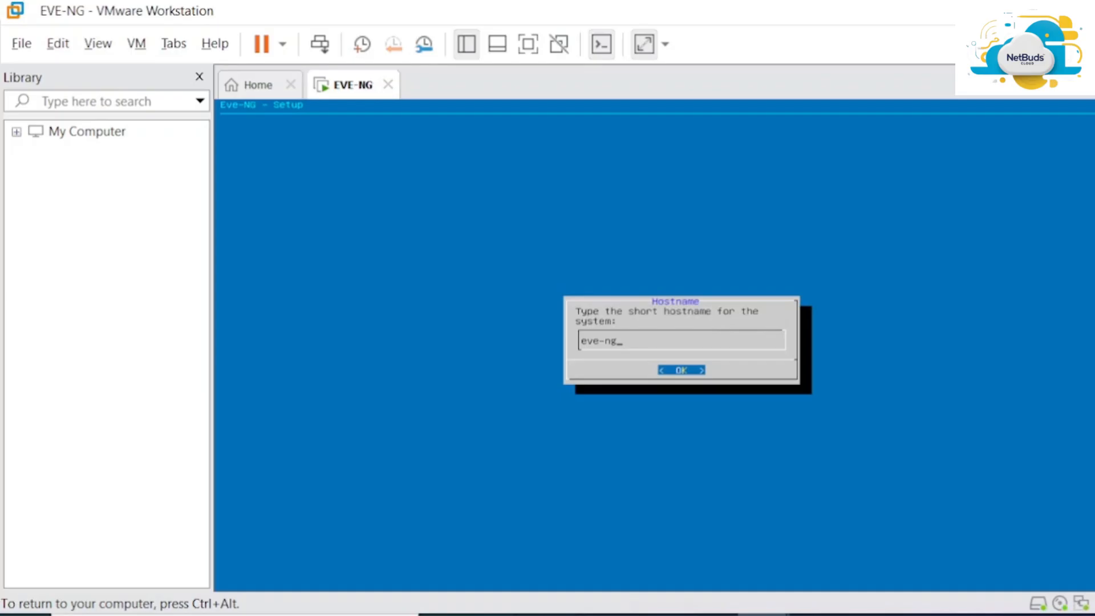
Accept hostname eve-ng and DNS domain example.com in the setup wizard
{"action": "key", "text": "Return"}
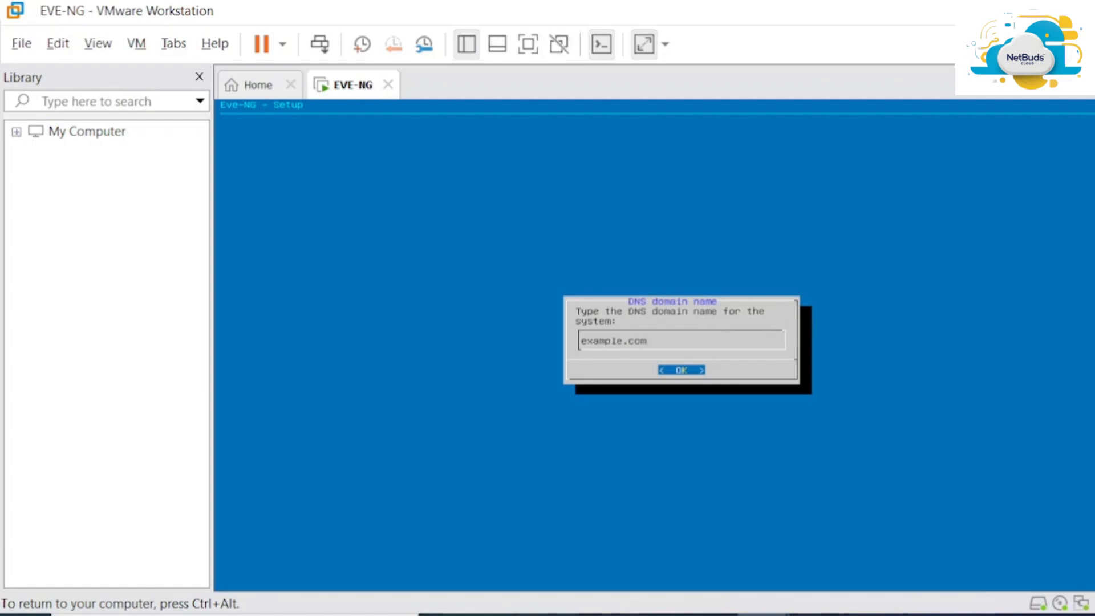
{"action": "key", "text": "Return"}
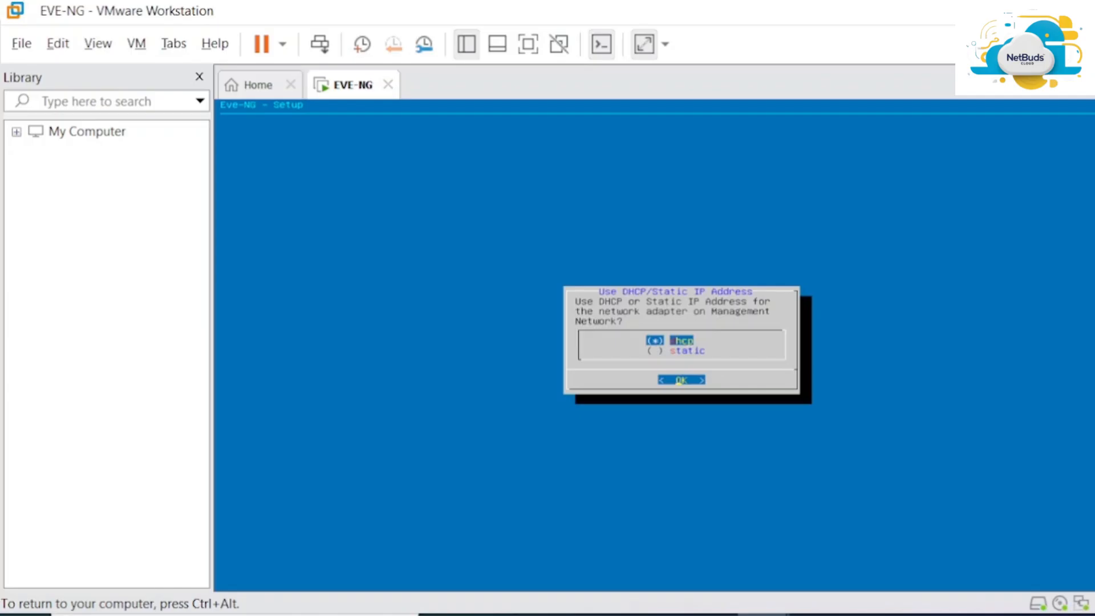
Keep DHCP for the management network and leave the NTP server blank
{"action": "key", "text": "Return"}
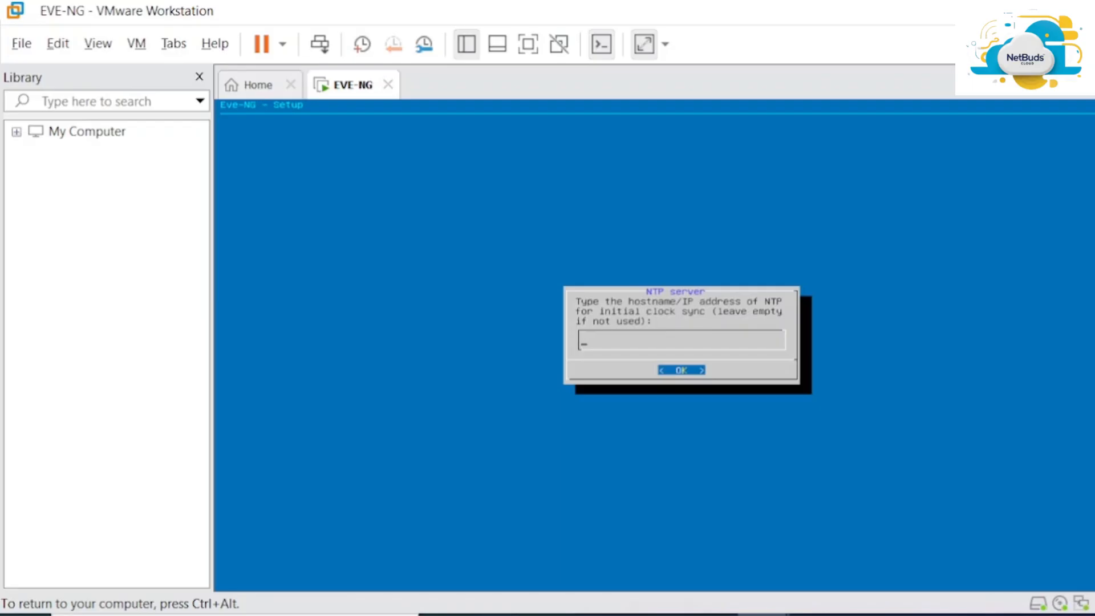
{"action": "key", "text": "Return"}
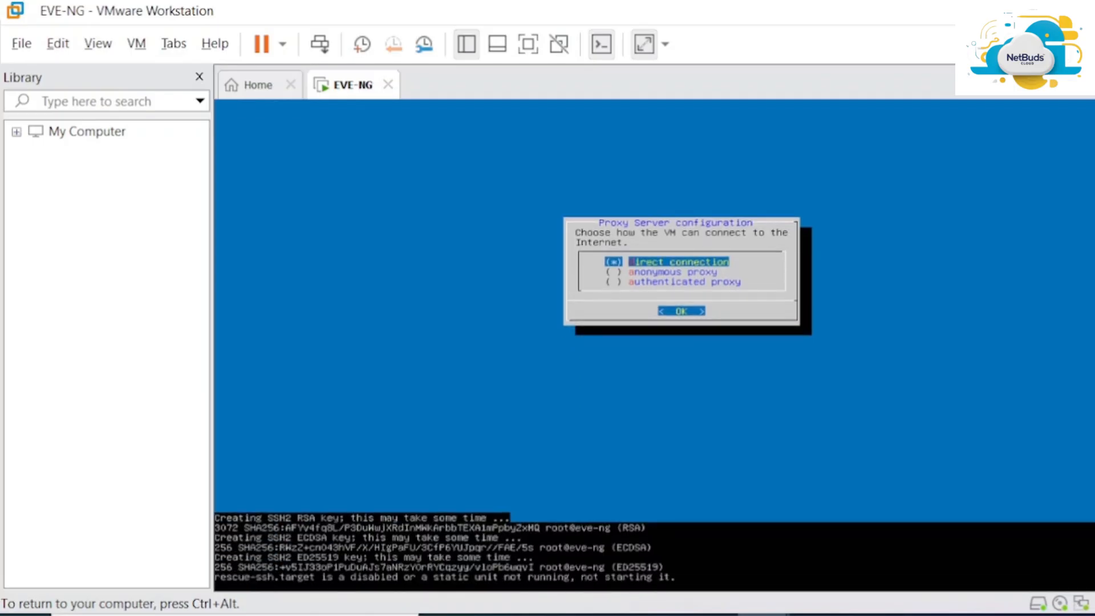
Keep the direct internet connection in Proxy Server configuration to finish setup
{"action": "key", "text": "Return"}
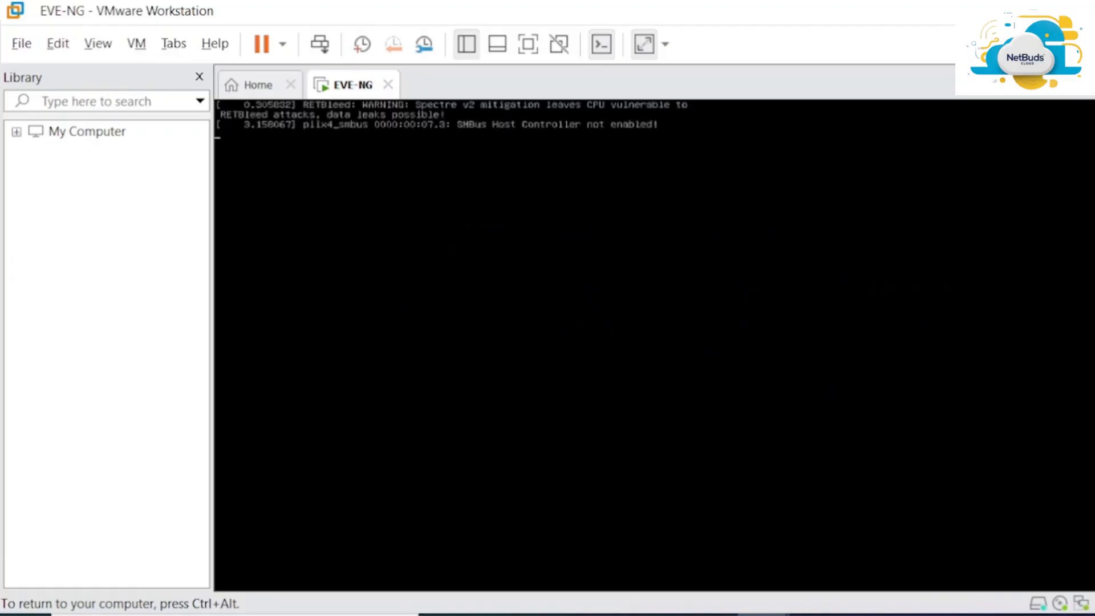
Release keyboard and mouse from the rebooting EVE-NG virtual machine
{"action": "key", "text": "ctrl+alt"}
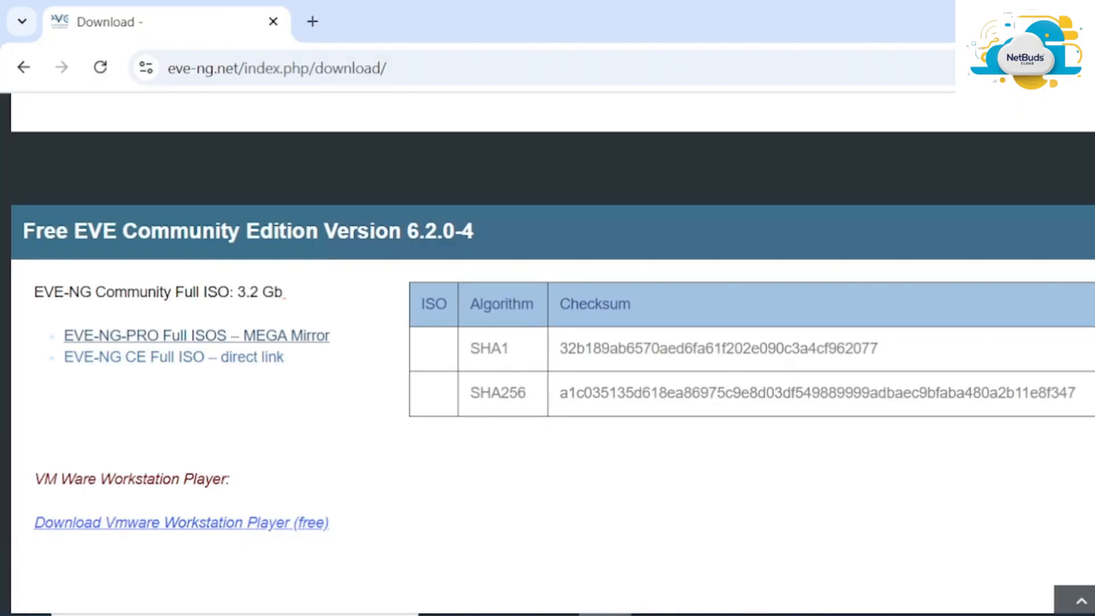
{"action": "left_click", "coordinate": [319, 21]}
{"action": "type", "text": "h"}
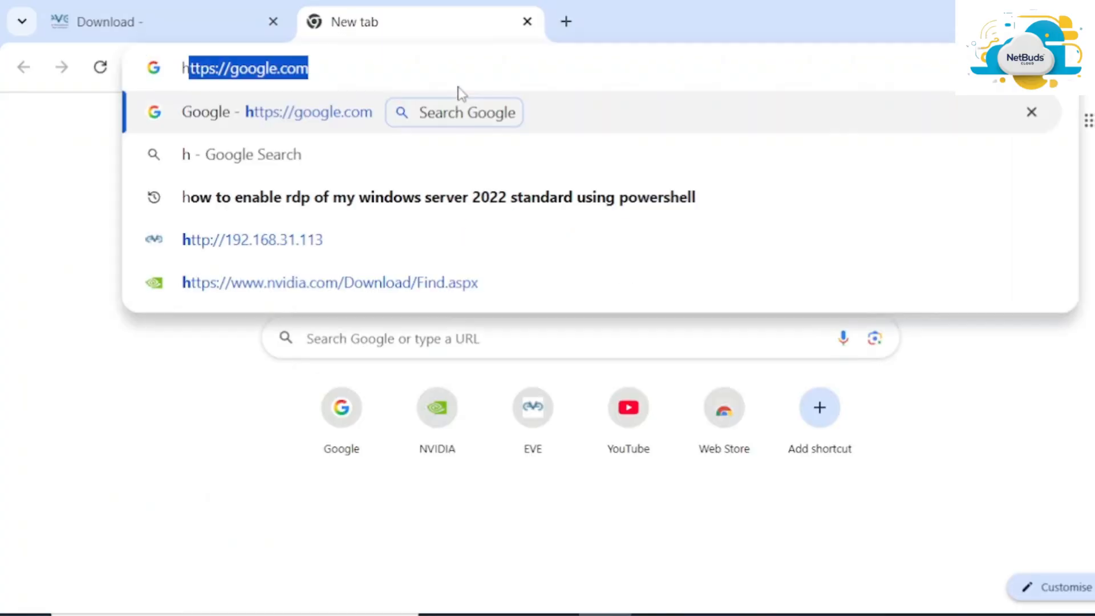
{"action": "type", "text": "ttp://"}
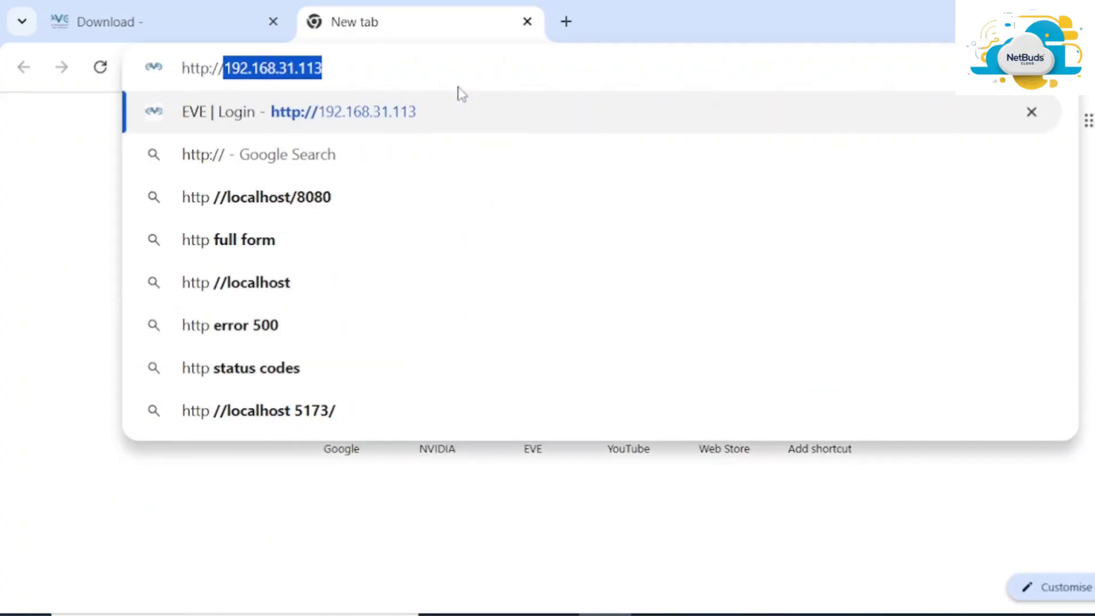
{"action": "type", "text": "192.1"}
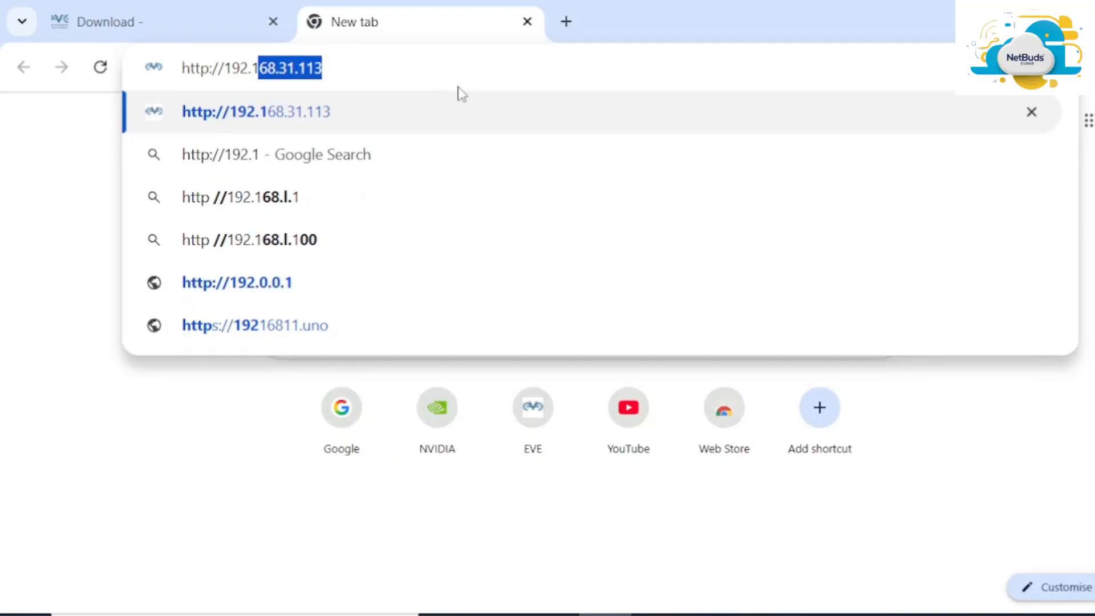
{"action": "type", "text": "68.150"}
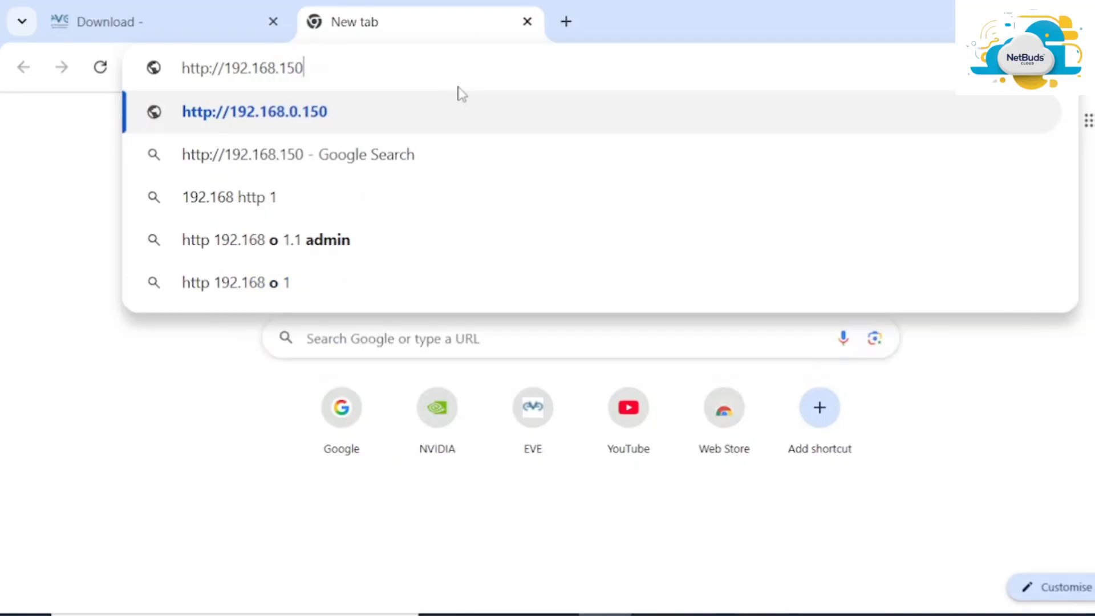
{"action": "type", "text": "."}
{"action": "key", "text": "alt+Tab"}
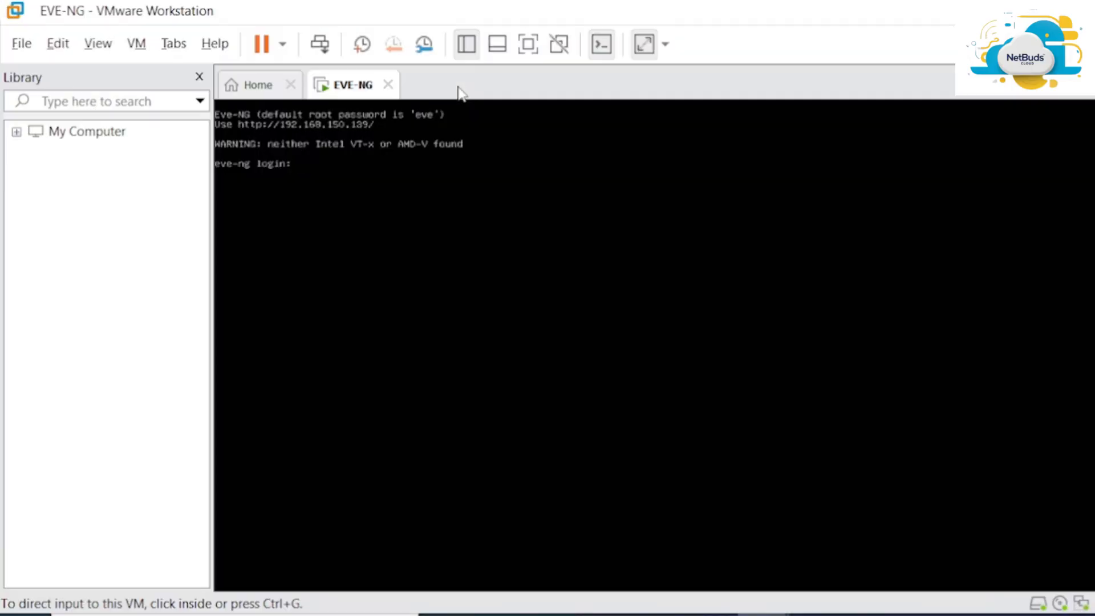
{"action": "key", "text": "alt+Tab"}
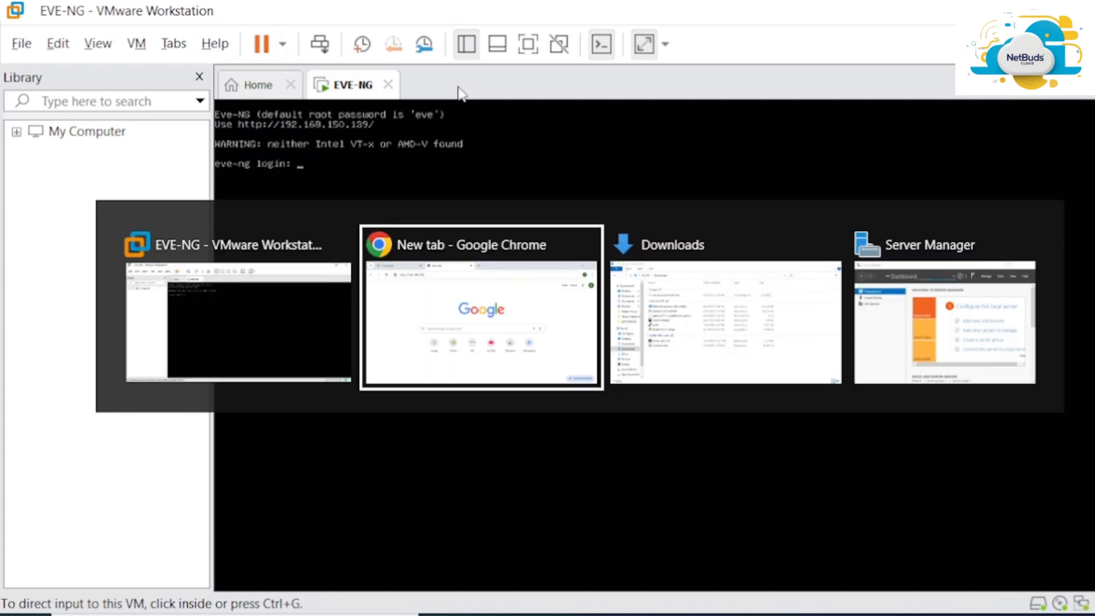
{"action": "type", "text": "139"}
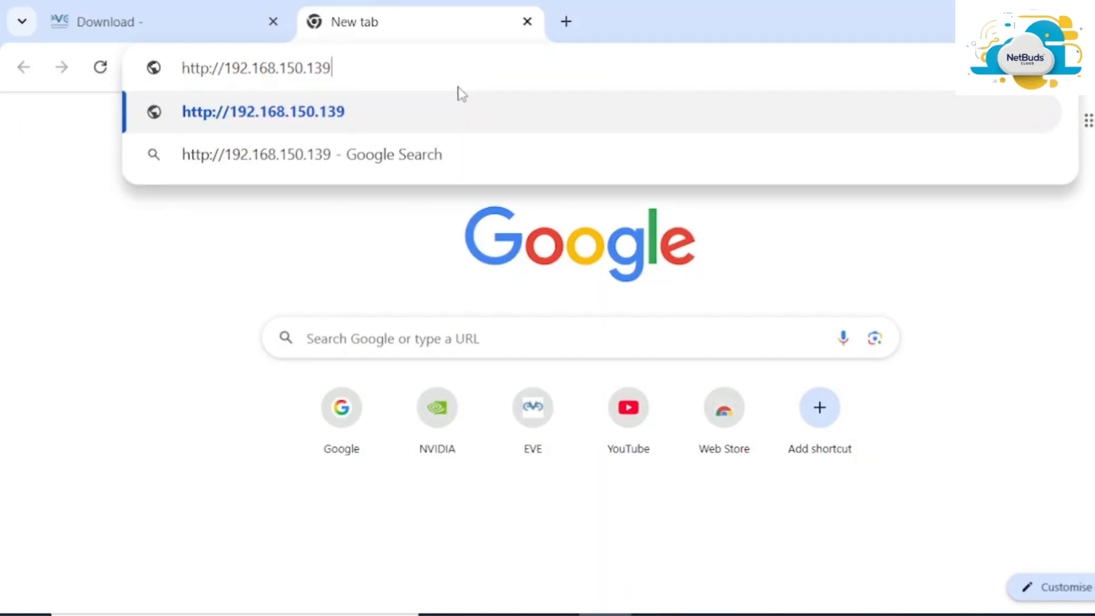
Load the EVE-NG login page and reduce the browser zoom to 90%
{"action": "key", "text": "Return"}
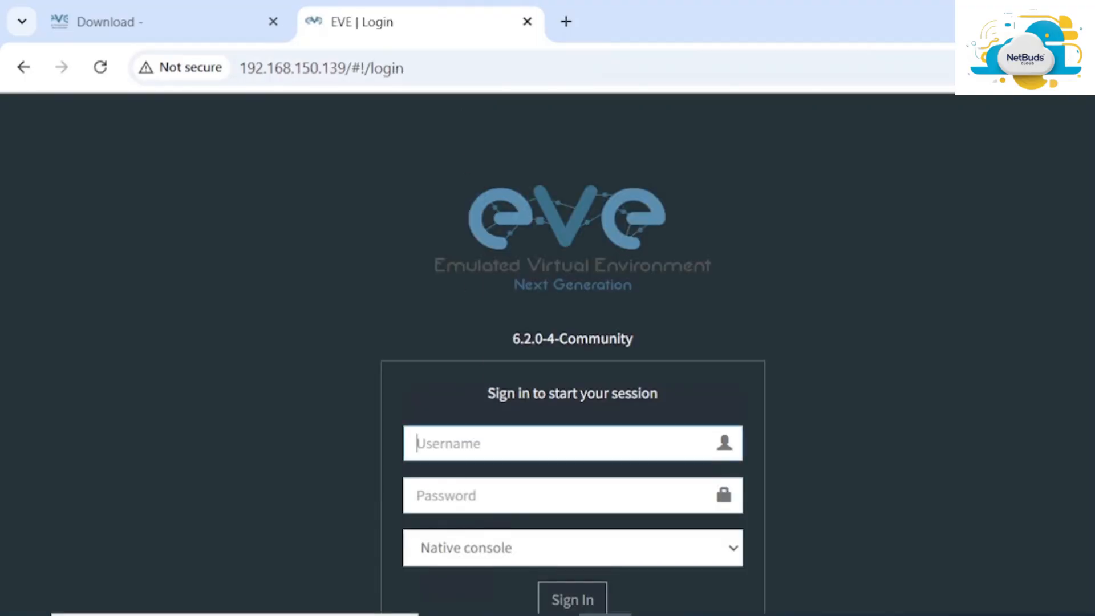
{"action": "scroll", "coordinate": [572, 342], "scroll_direction": "down", "scroll_amount": 3}
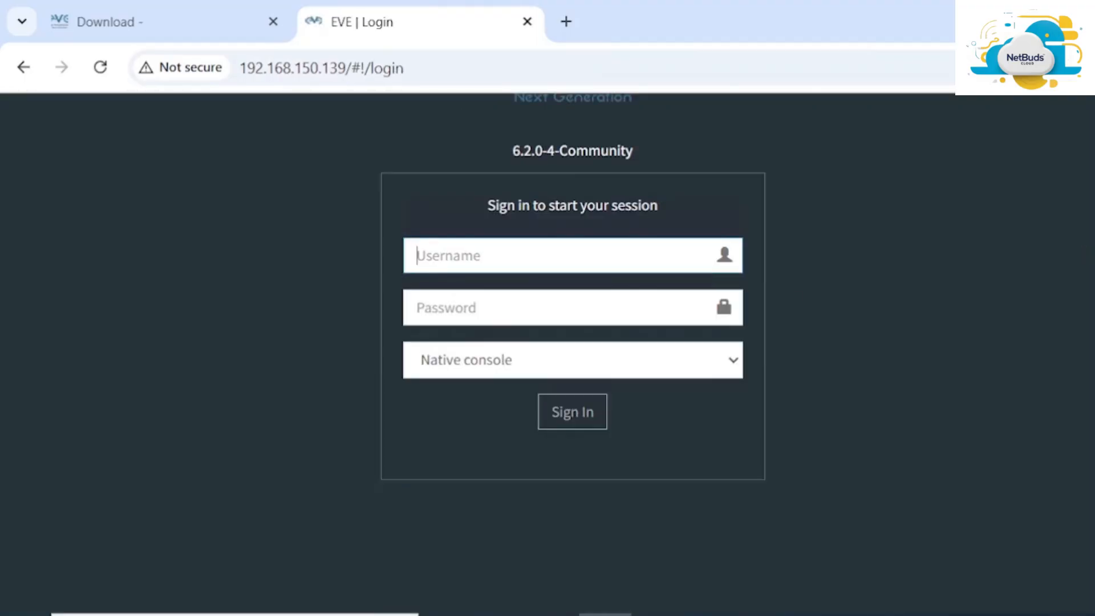
{"action": "left_click", "coordinate": [1085, 67]}
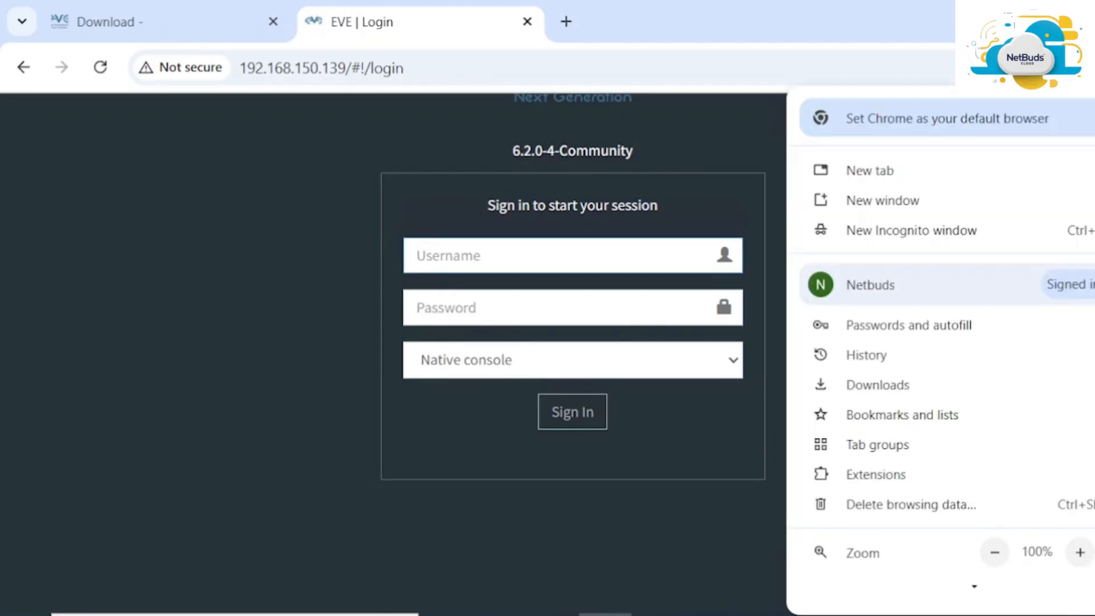
{"action": "left_click", "coordinate": [995, 542]}
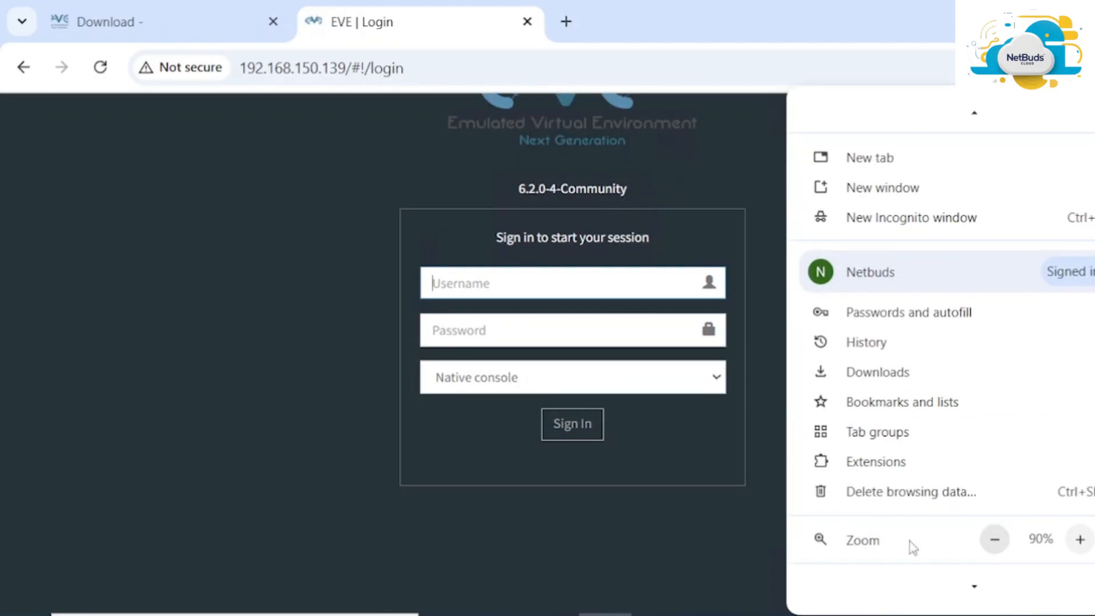
{"action": "left_click", "coordinate": [174, 423]}
{"action": "scroll", "coordinate": [446, 303], "scroll_direction": "up", "scroll_amount": 2}
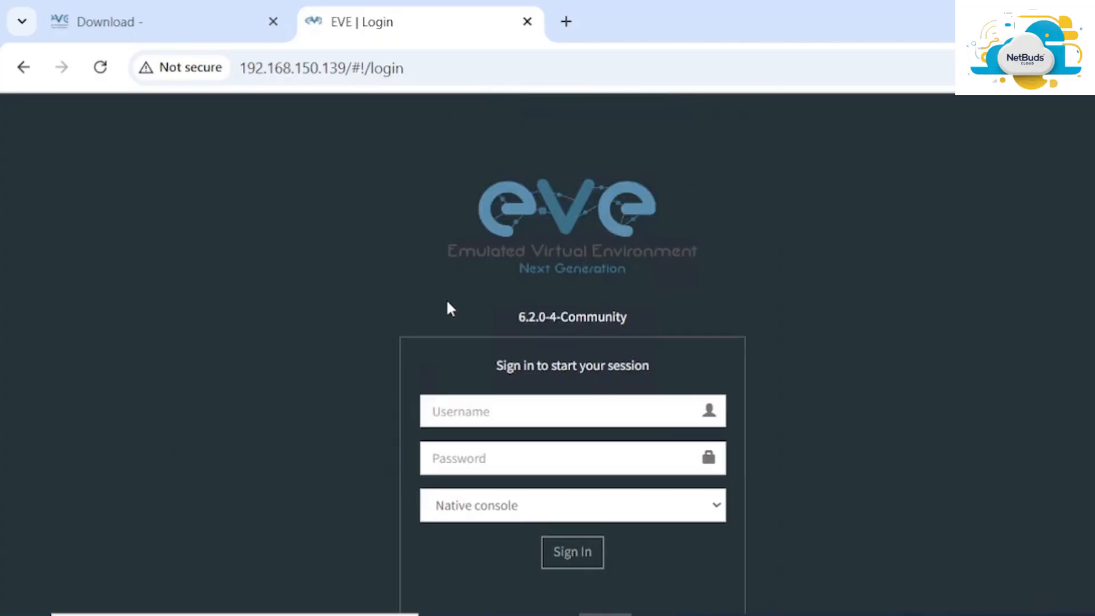
{"action": "scroll", "coordinate": [447, 302], "scroll_direction": "down", "scroll_amount": 2}
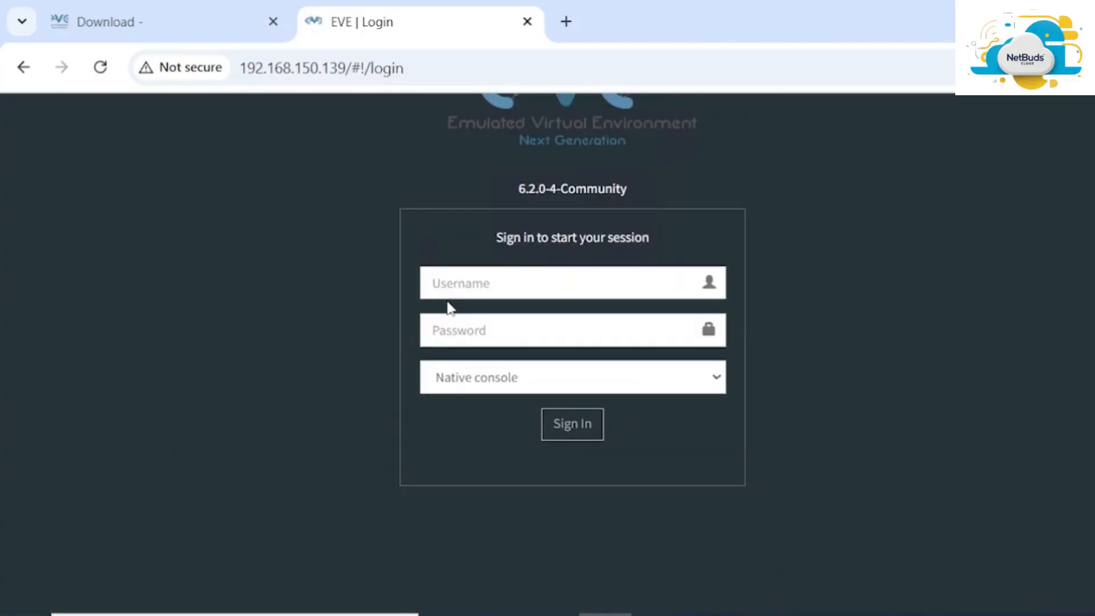
{"action": "scroll", "coordinate": [450, 307], "scroll_direction": "up", "scroll_amount": 2}
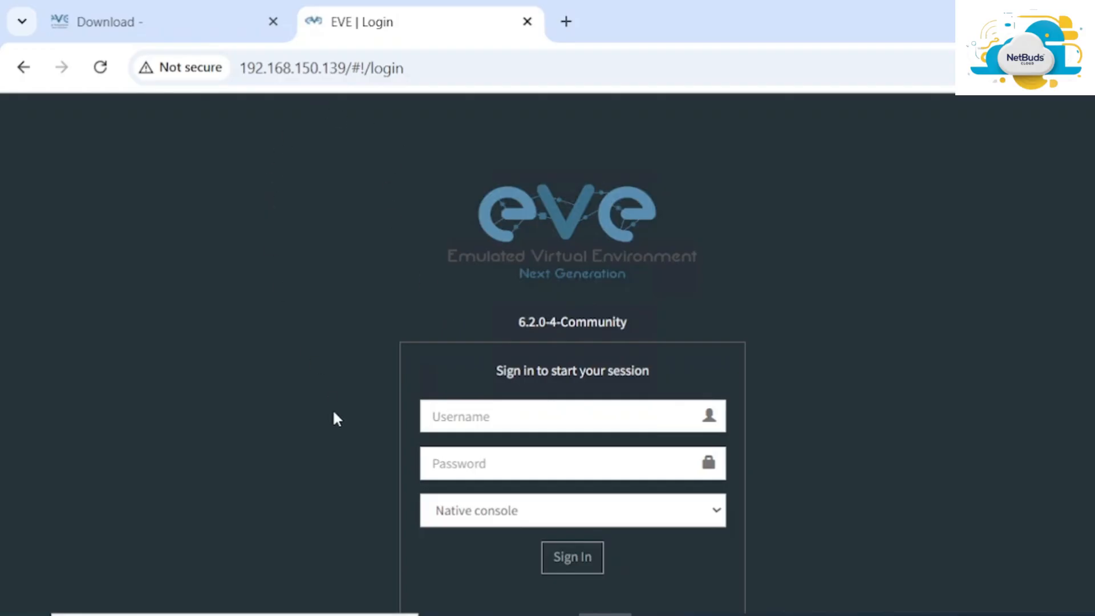
Enter the administrator username and password in the sign-in form
{"action": "left_click", "coordinate": [531, 425]}
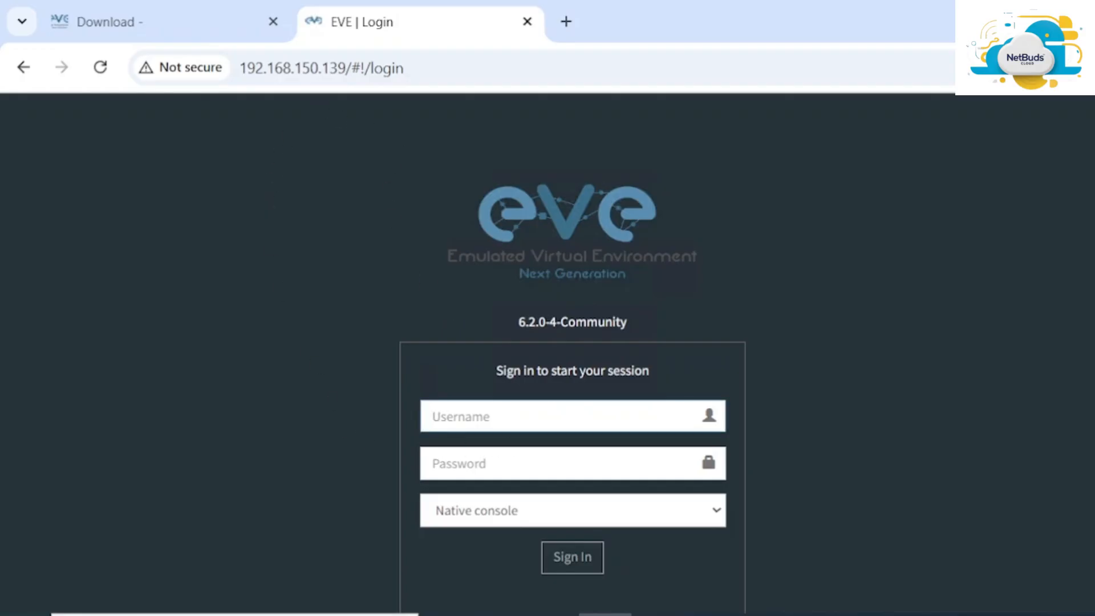
{"action": "type", "text": "admin"}
{"action": "key", "text": "Tab"}
{"action": "type", "text": "e"}
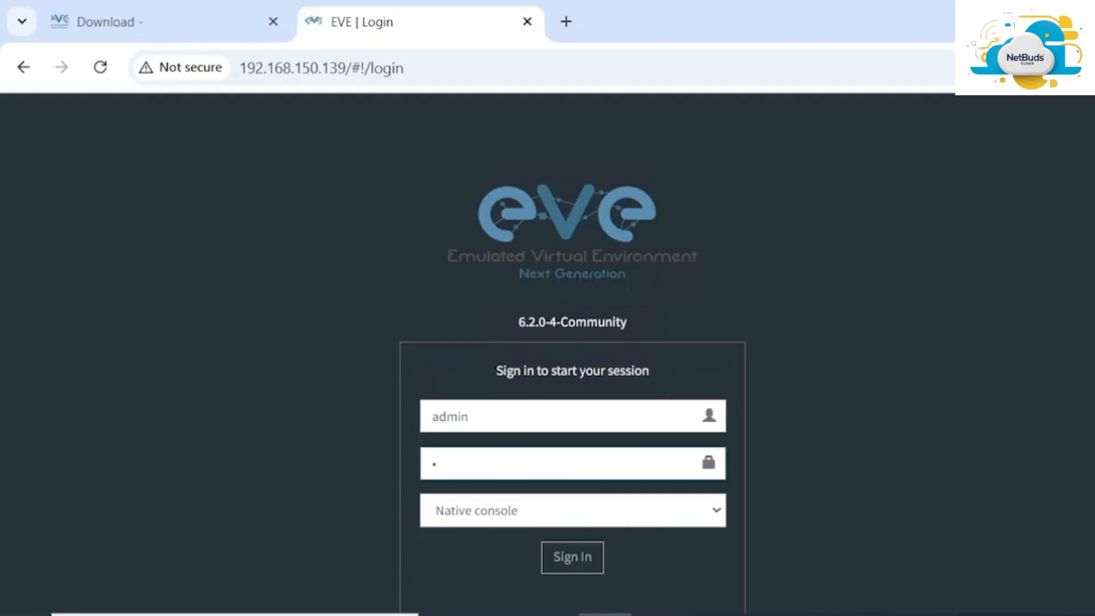
{"action": "type", "text": "ve"}
Sign in to EVE-NG and dismiss the browser's save-password offer
{"action": "left_click", "coordinate": [562, 558]}
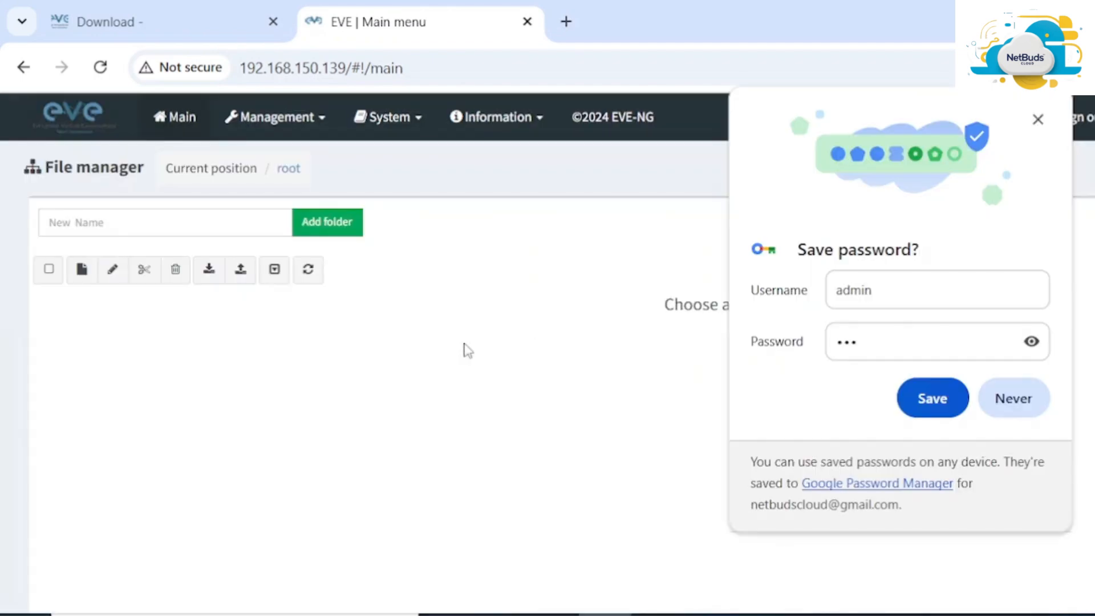
{"action": "left_click", "coordinate": [1004, 398]}
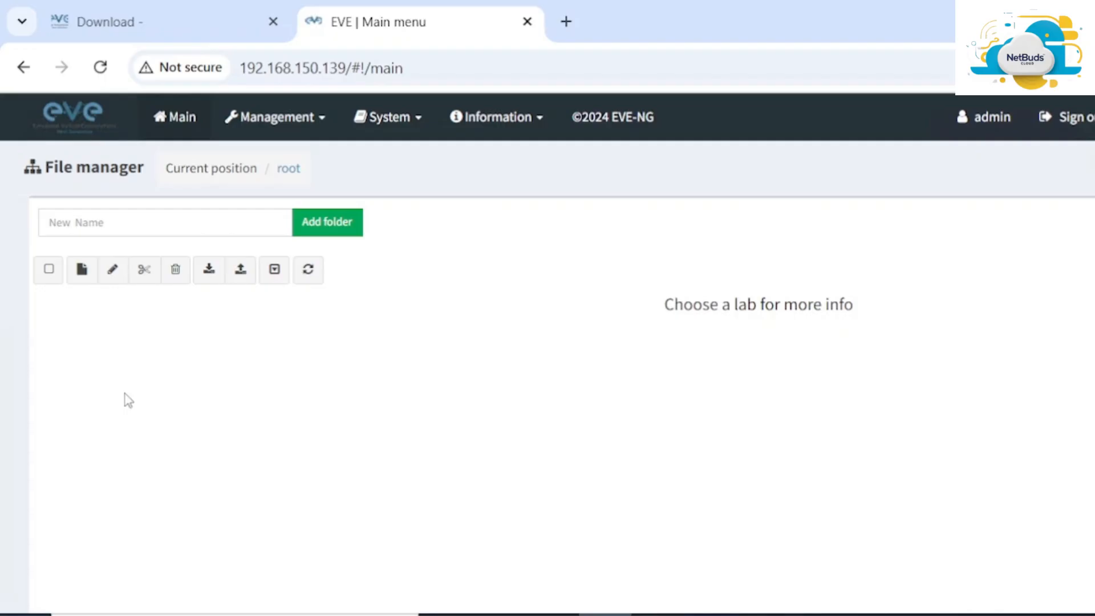
{"action": "scroll", "coordinate": [639, 315], "scroll_direction": "down", "scroll_amount": 1}
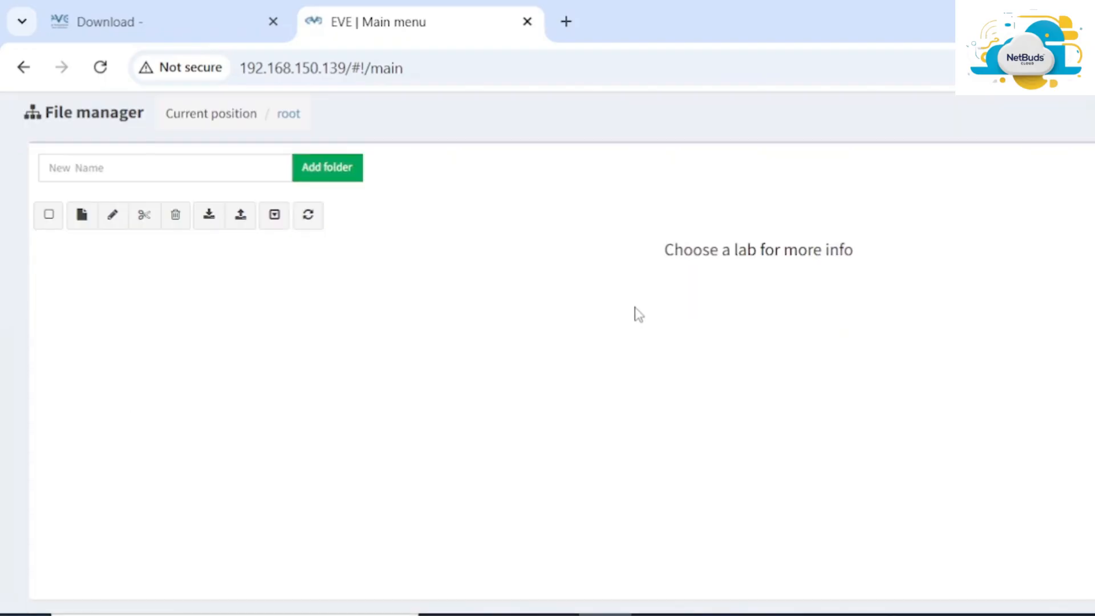
{"action": "scroll", "coordinate": [639, 315], "scroll_direction": "up", "scroll_amount": 1}
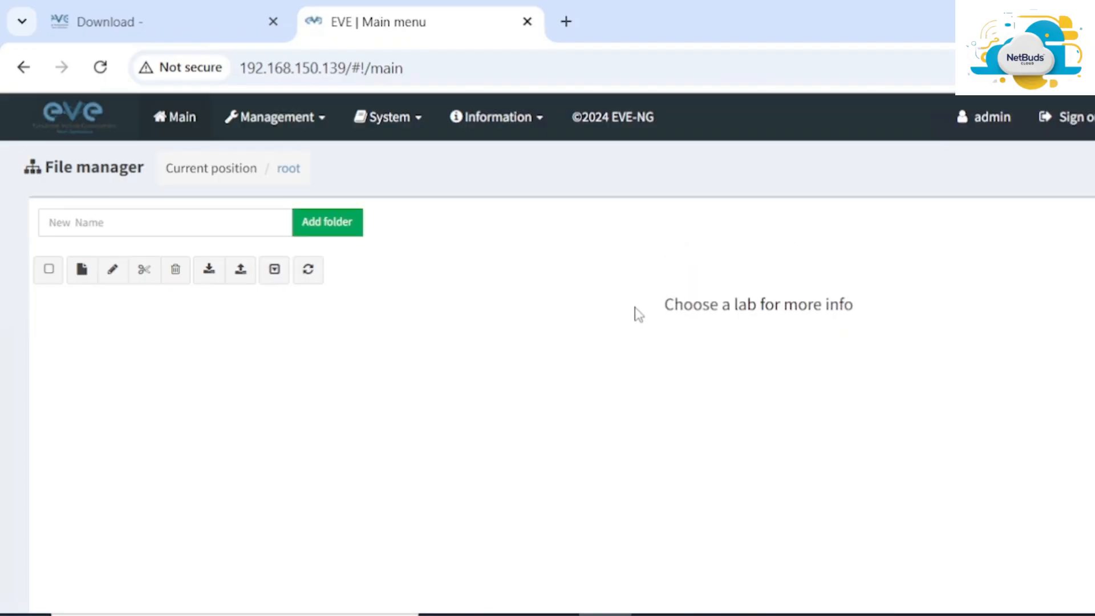
Create lab Test-LAB with an author and description 'This is for testing', and save it
{"action": "left_click", "coordinate": [82, 271]}
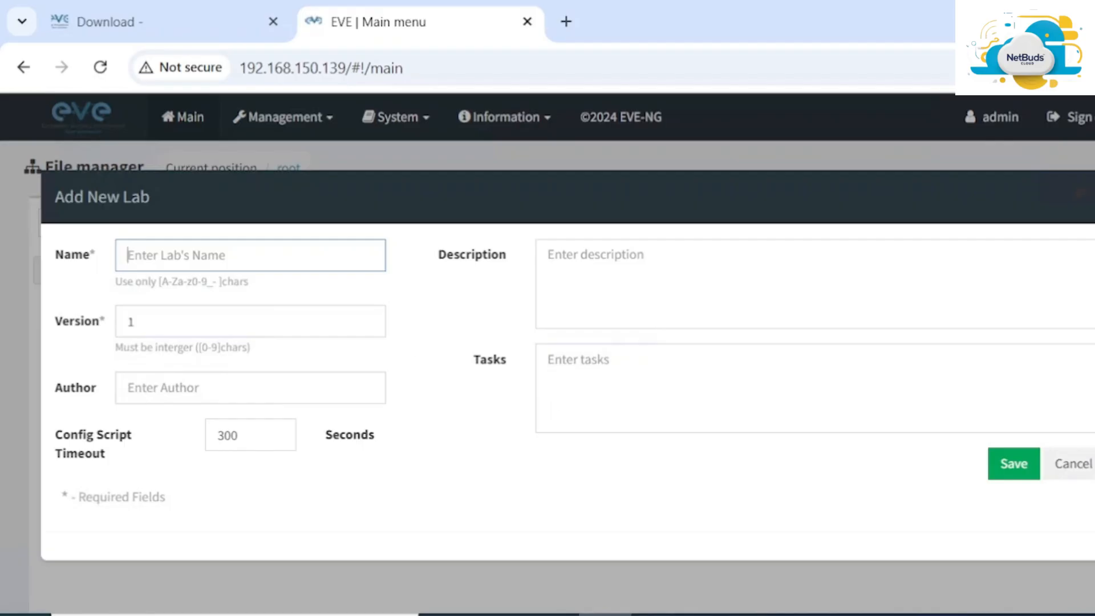
{"action": "type", "text": "Test"}
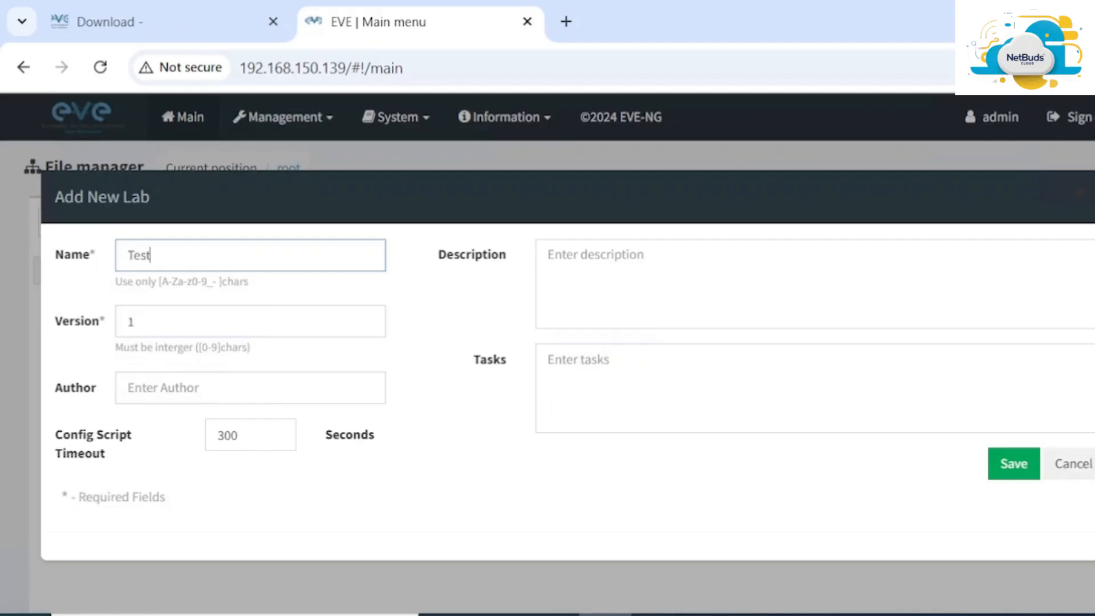
{"action": "type", "text": "-LAB"}
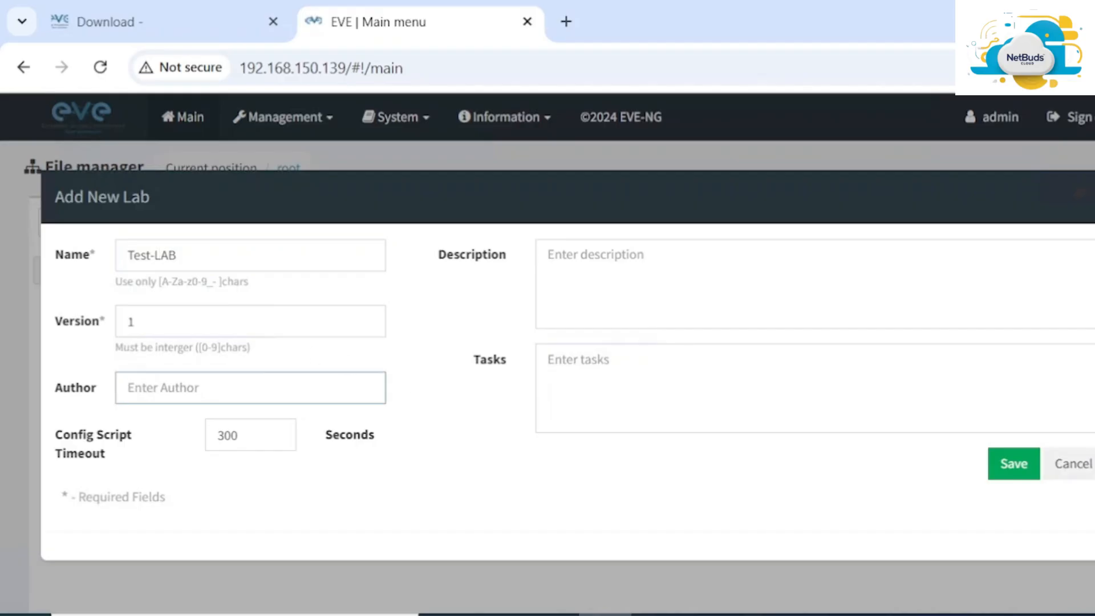
{"action": "type", "text": "Yati"}
{"action": "left_click", "coordinate": [595, 256]}
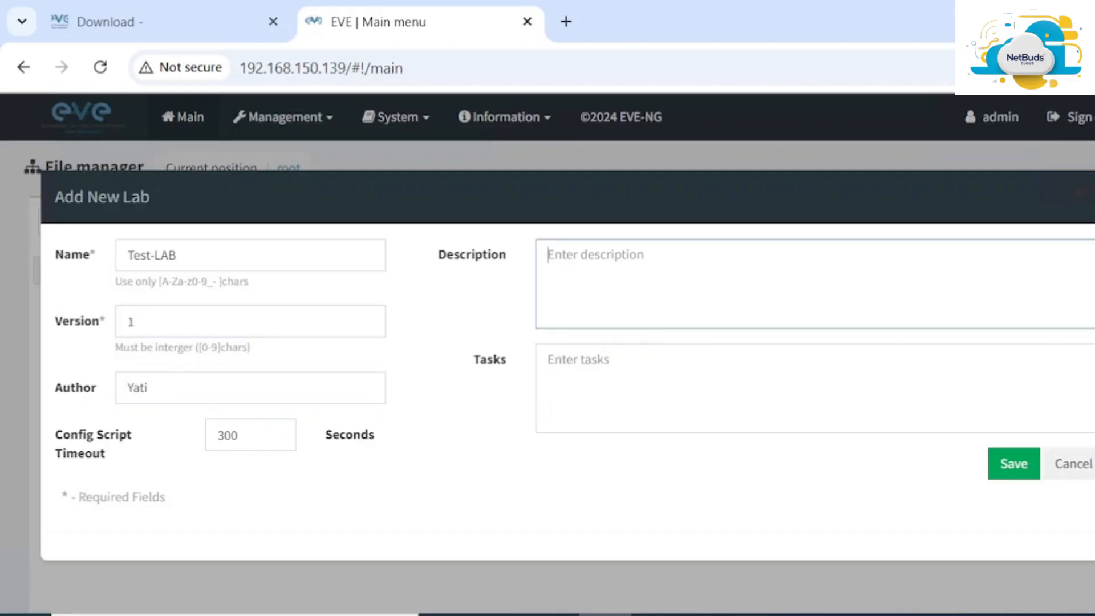
{"action": "type", "text": "This is "}
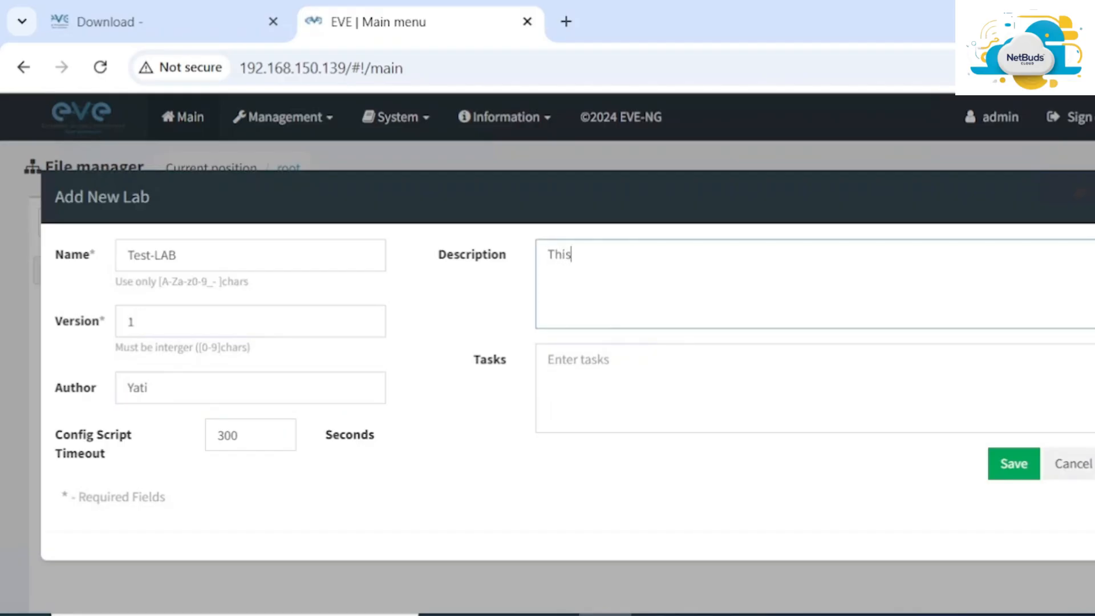
{"action": "type", "text": "for testing"}
{"action": "left_click", "coordinate": [1012, 469]}
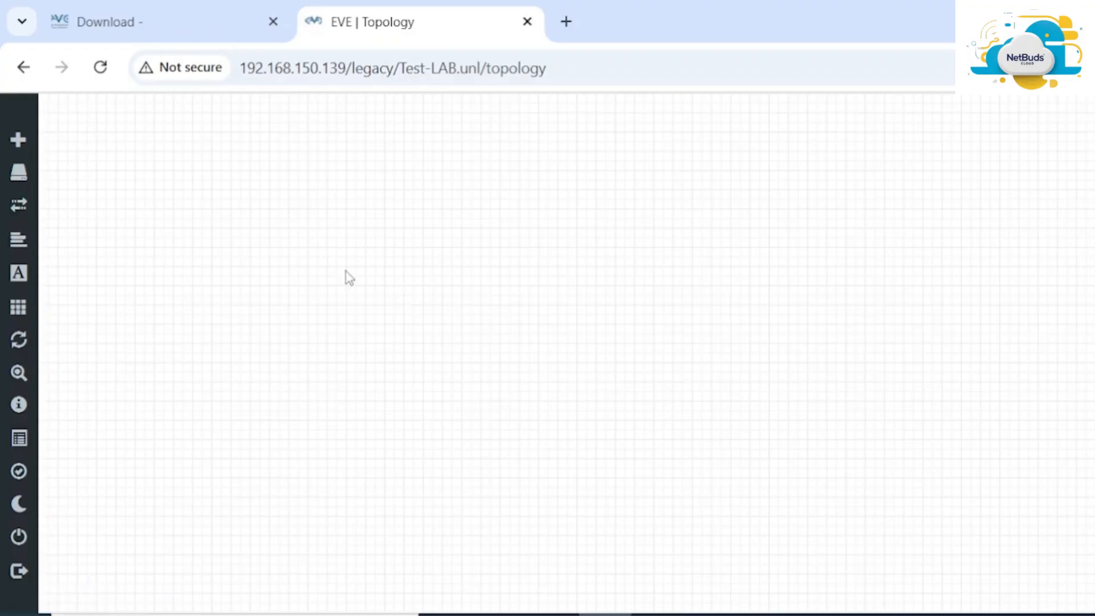
Add two Virtual PC (VPCS) nodes to Test-LAB by setting the node count to 2
{"action": "right_click", "coordinate": [349, 207]}
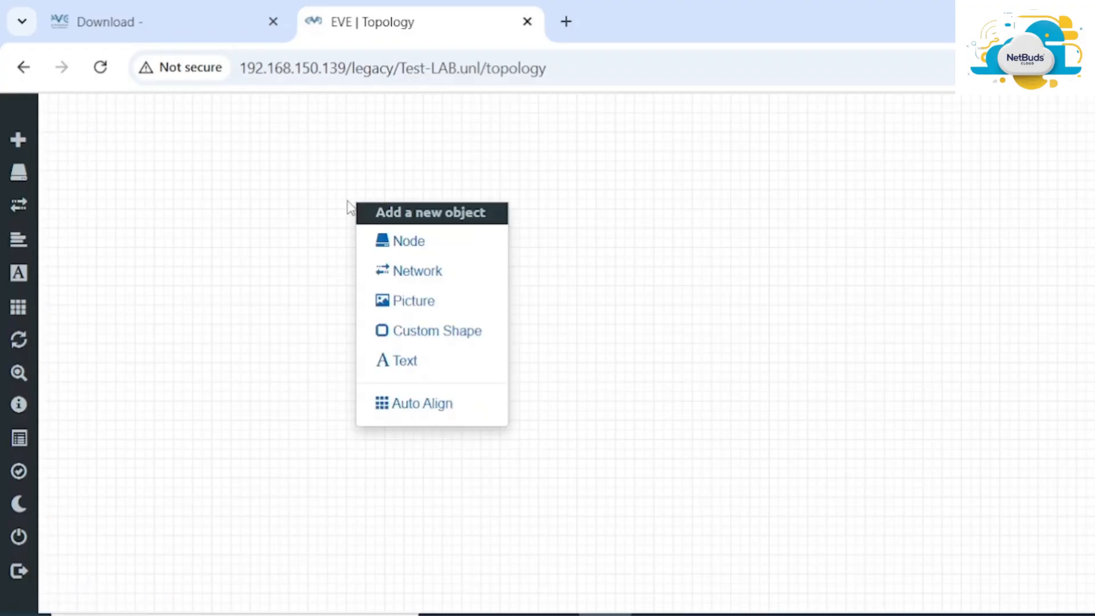
{"action": "left_click", "coordinate": [415, 243]}
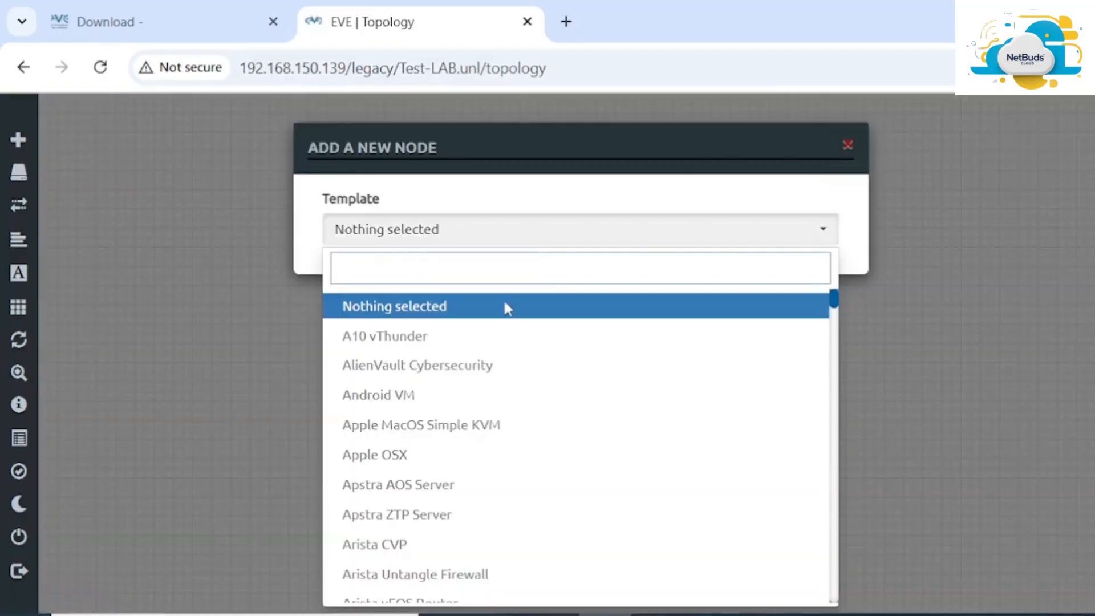
{"action": "scroll", "coordinate": [570, 373], "scroll_direction": "down", "scroll_amount": 20}
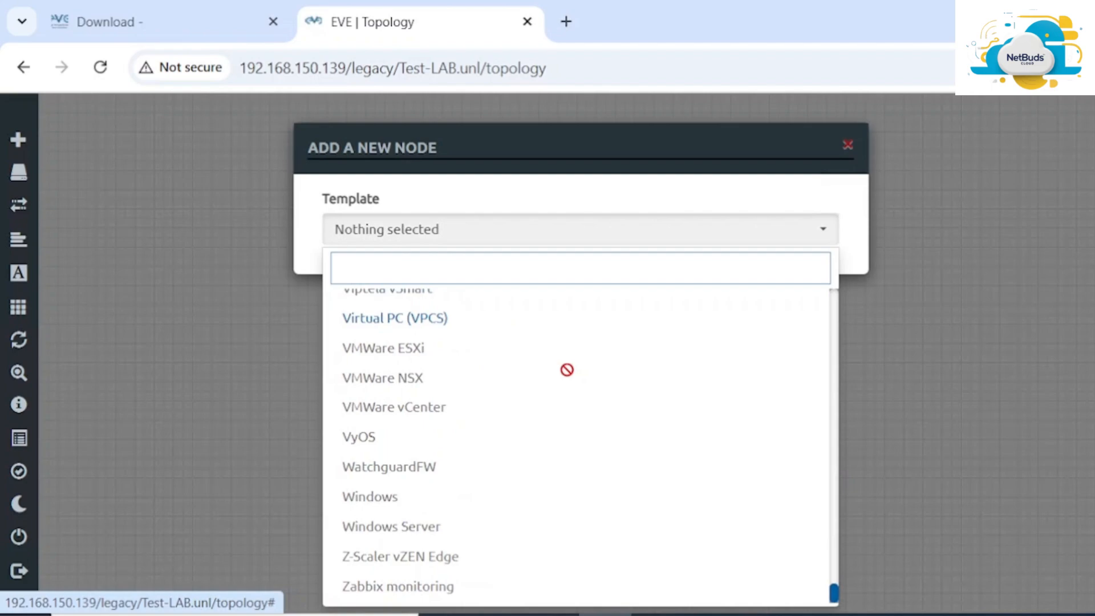
{"action": "left_click", "coordinate": [406, 319]}
{"action": "left_click", "coordinate": [407, 316]}
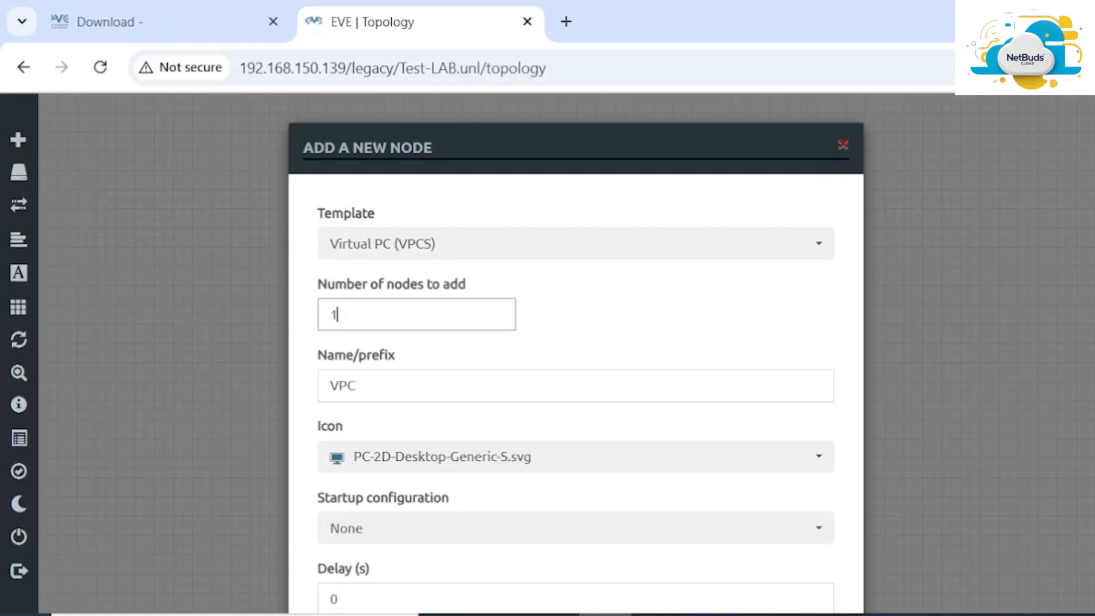
{"action": "key", "text": "BackSpace"}
{"action": "type", "text": "2"}
{"action": "scroll", "coordinate": [429, 342], "scroll_direction": "down", "scroll_amount": 3}
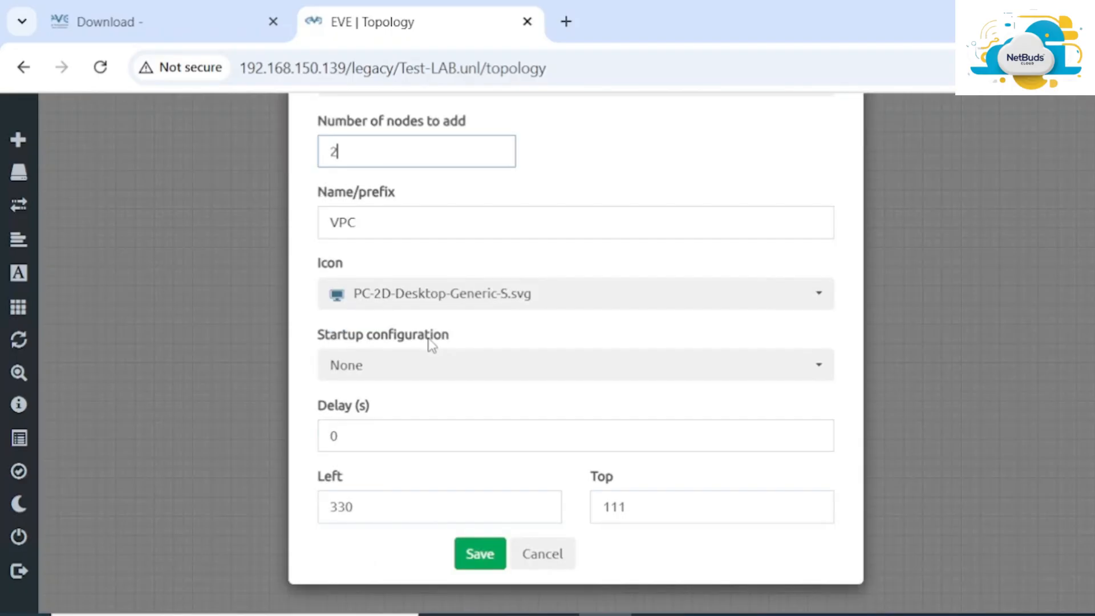
{"action": "left_click", "coordinate": [479, 554]}
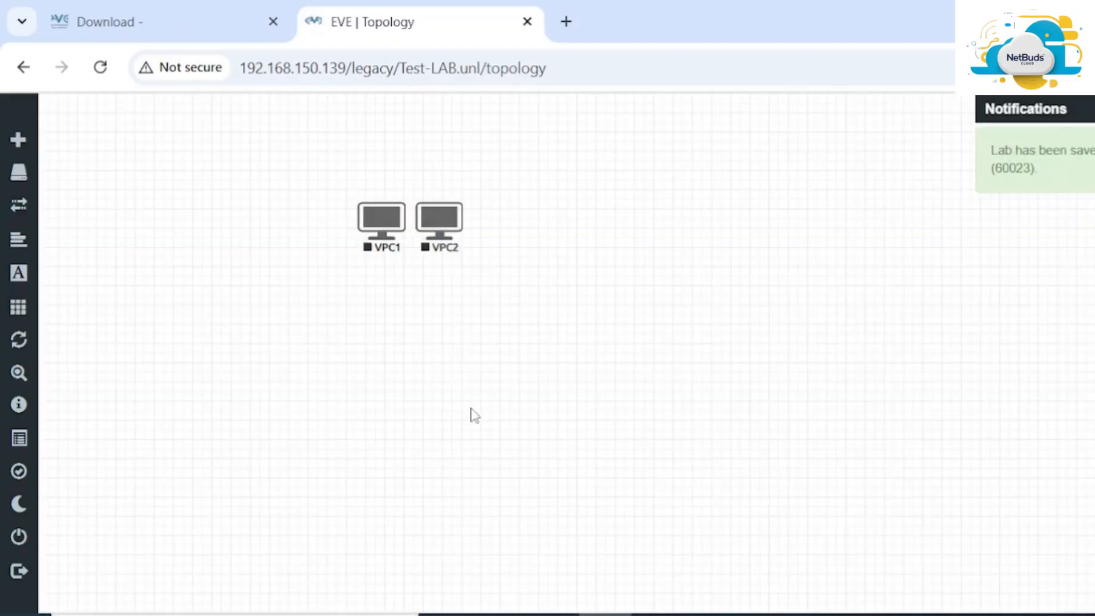
Move VPC2 to the right of VPC1 and draw a link from VPC1 to VPC2
{"action": "mouse_move", "coordinate": [451, 221]}
{"action": "left_click_drag", "start_coordinate": [450, 221], "coordinate": [667, 215]}
{"action": "mouse_move", "coordinate": [384, 213]}
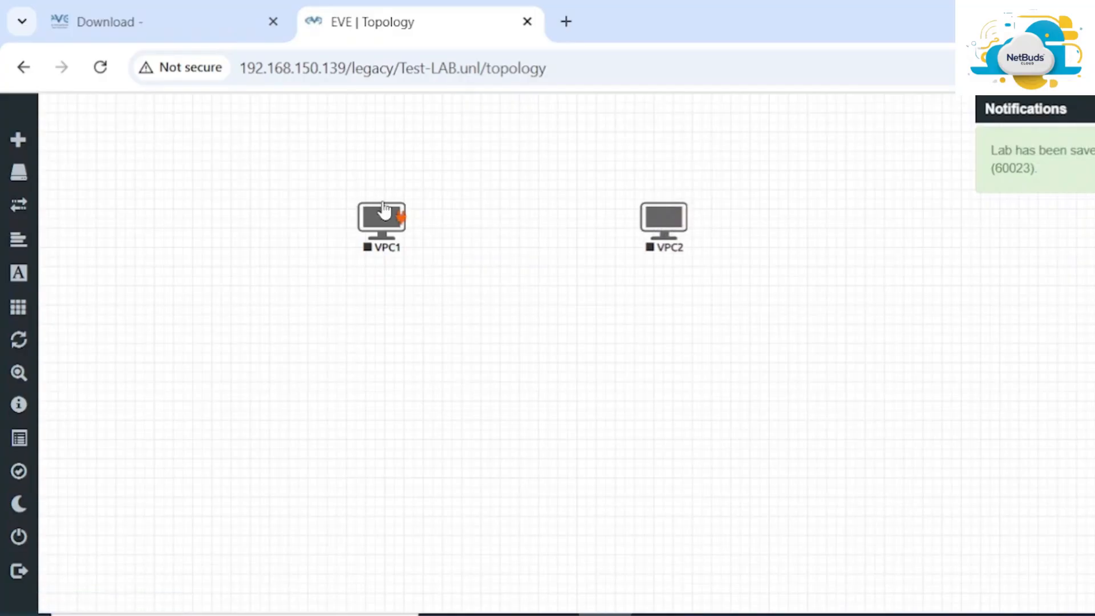
{"action": "left_click_drag", "start_coordinate": [405, 226], "coordinate": [656, 222]}
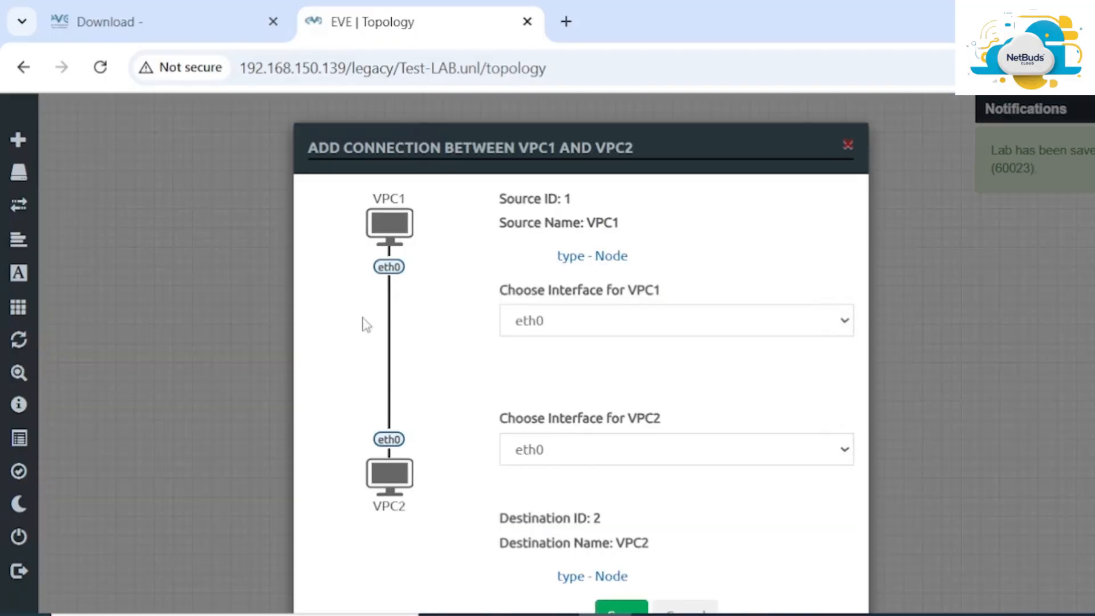
Confirm the eth0-to-eth0 link between VPC1 and VPC2, then lock the lab from the sidebar
{"action": "scroll", "coordinate": [570, 443], "scroll_direction": "down", "scroll_amount": 2}
{"action": "left_click", "coordinate": [633, 509]}
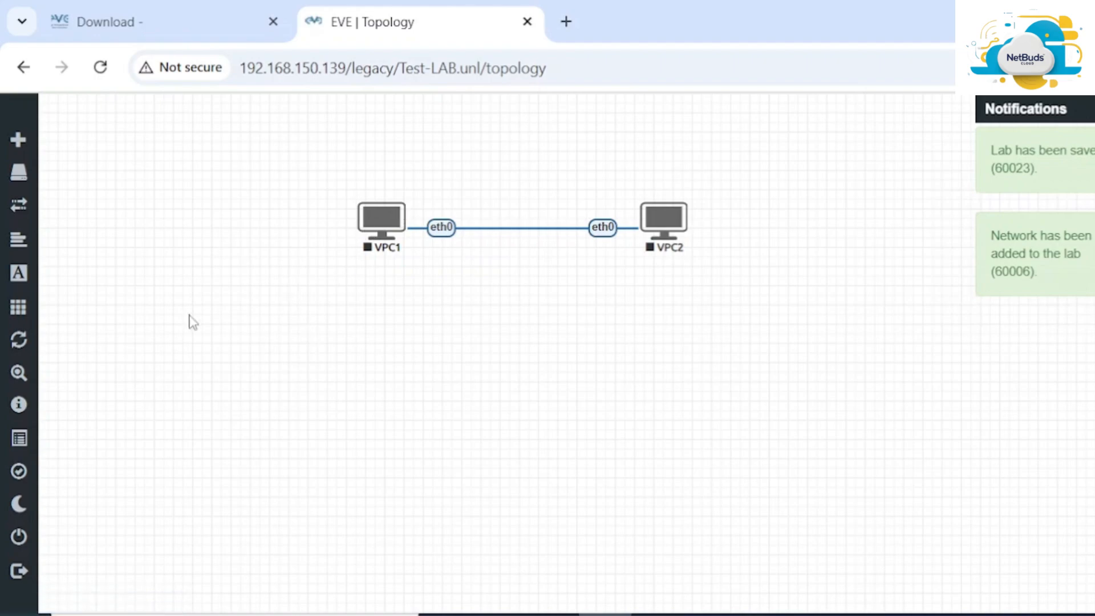
{"action": "mouse_move", "coordinate": [11, 388]}
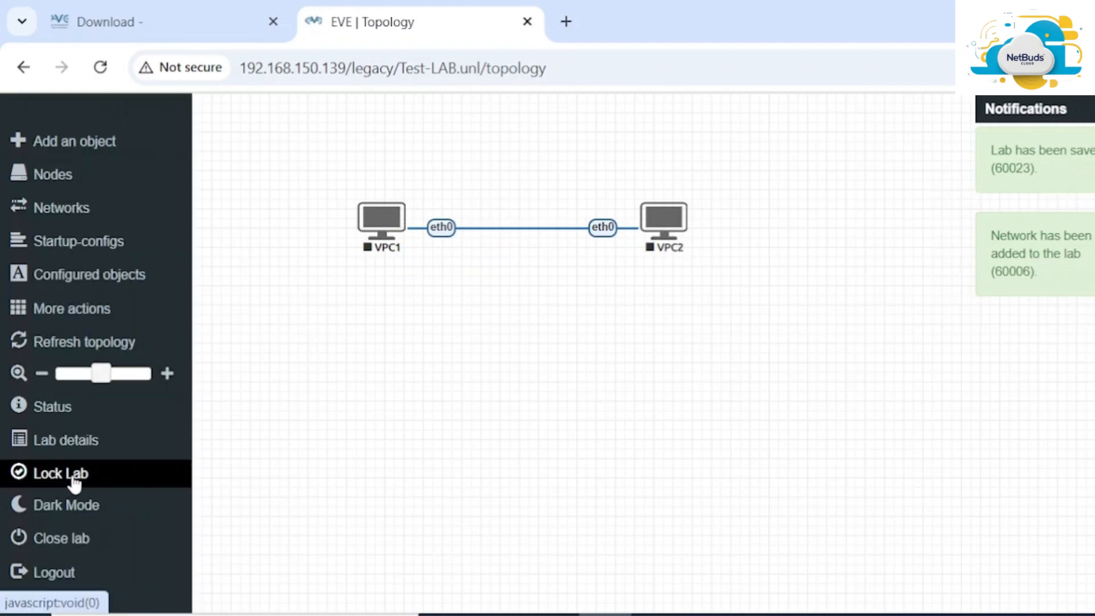
{"action": "left_click", "coordinate": [73, 477]}
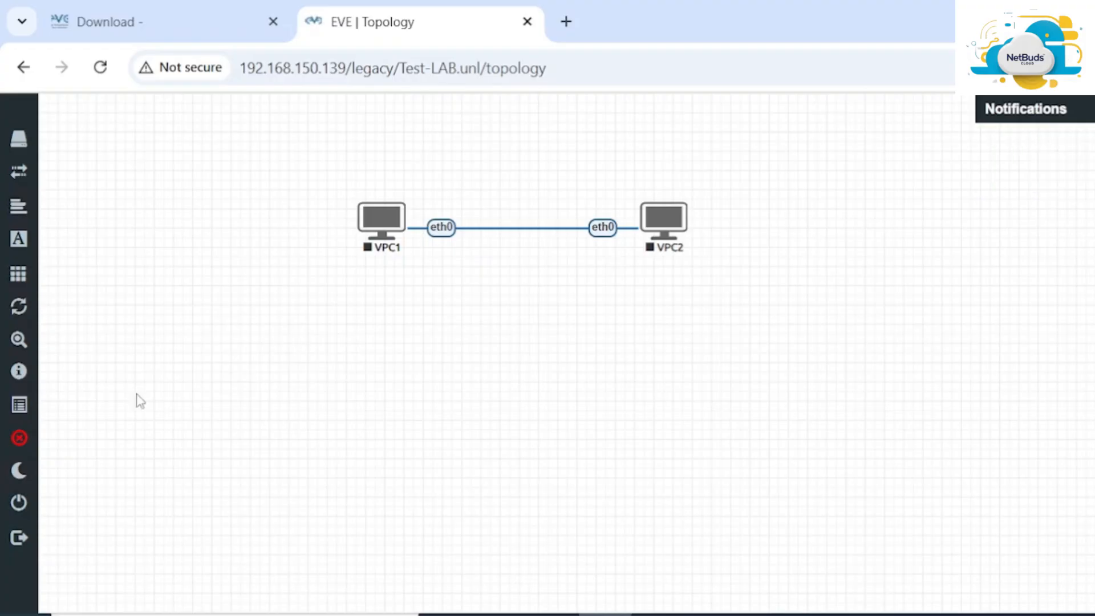
{"action": "mouse_move", "coordinate": [32, 434]}
{"action": "mouse_move", "coordinate": [19, 388]}
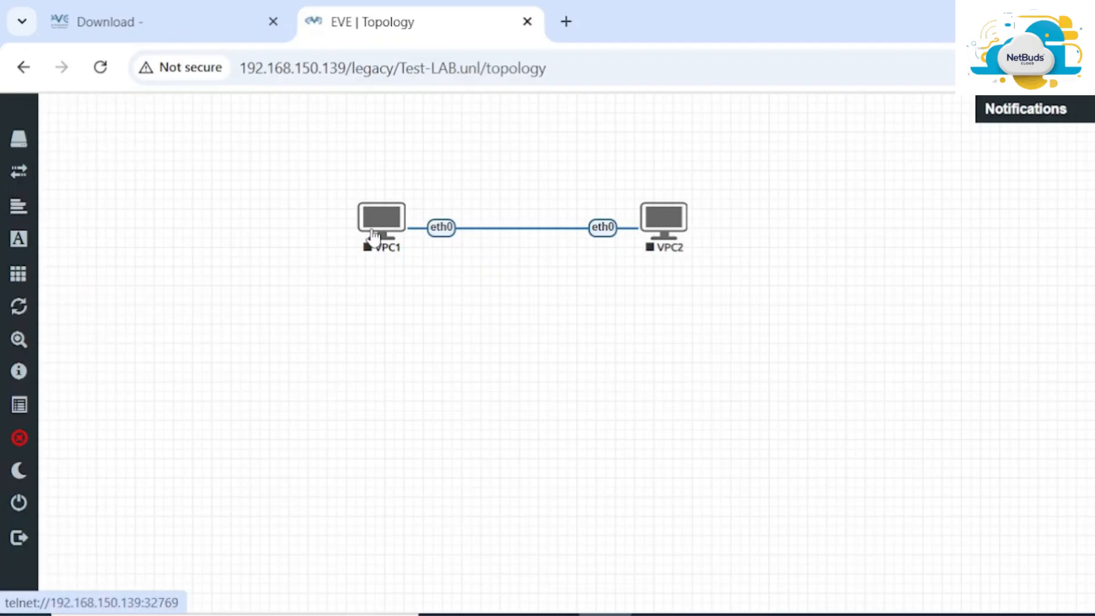
Start all nodes from the sidebar's More actions menu
{"action": "mouse_move", "coordinate": [17, 274]}
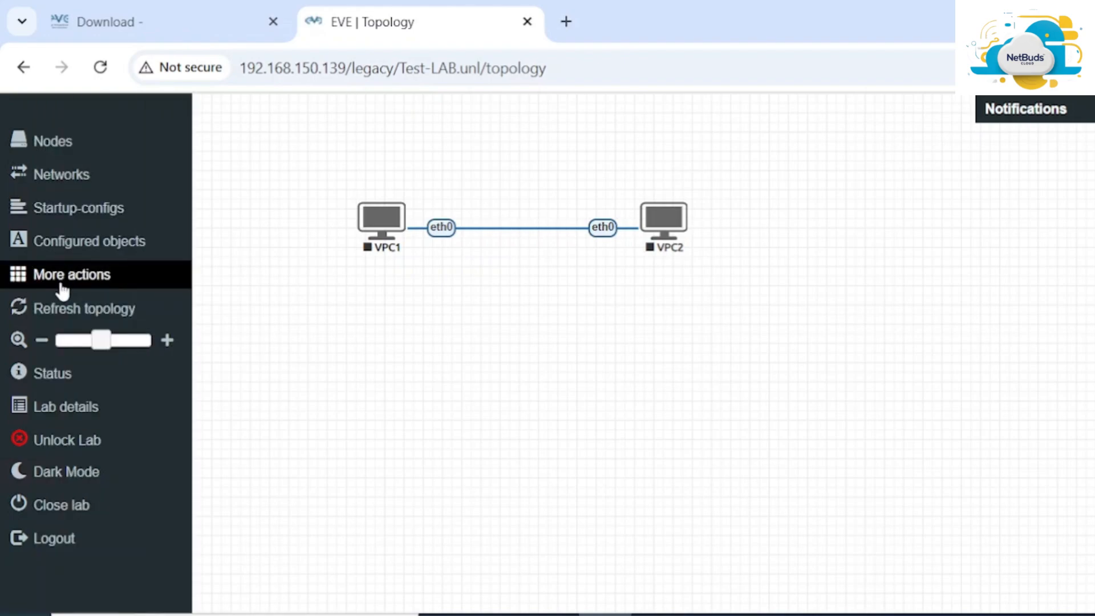
{"action": "left_click", "coordinate": [113, 278]}
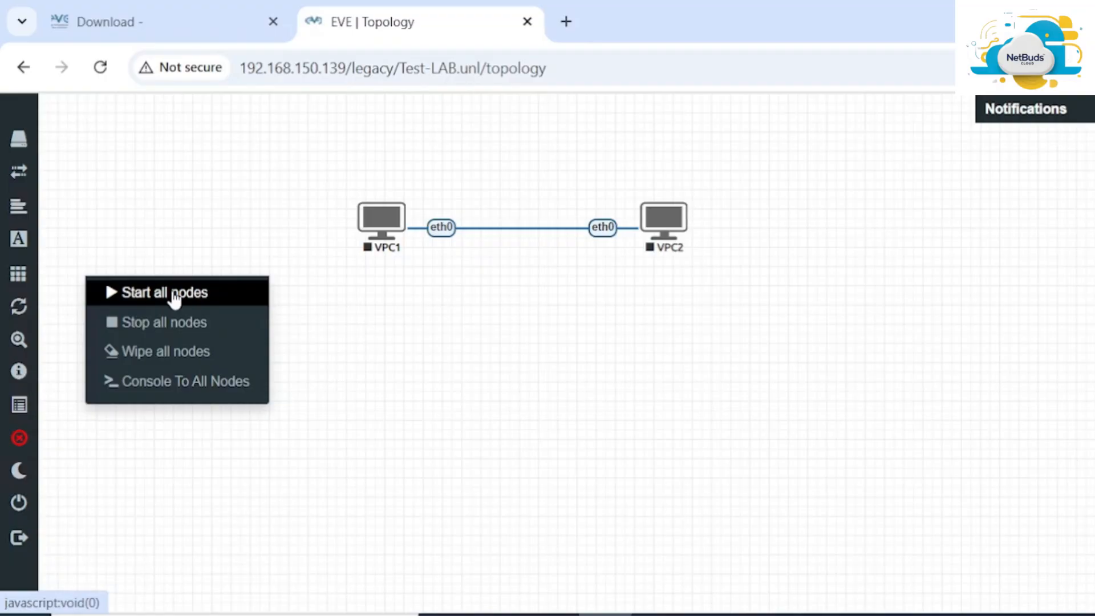
{"action": "left_click", "coordinate": [175, 298]}
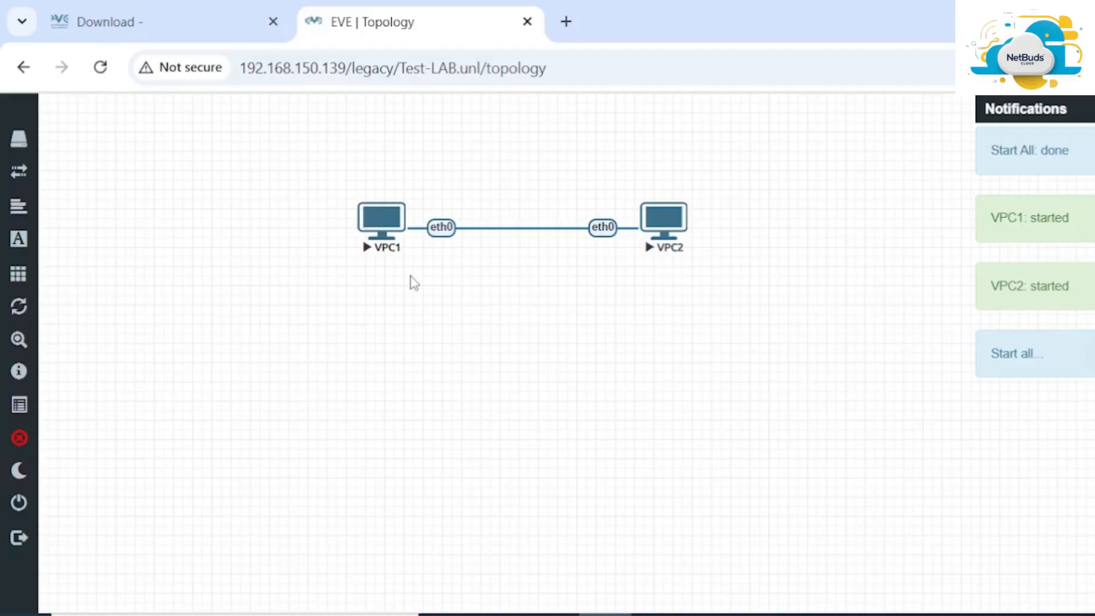
Open VPC1's console, allowing the browser to launch the console application
{"action": "left_click", "coordinate": [387, 229]}
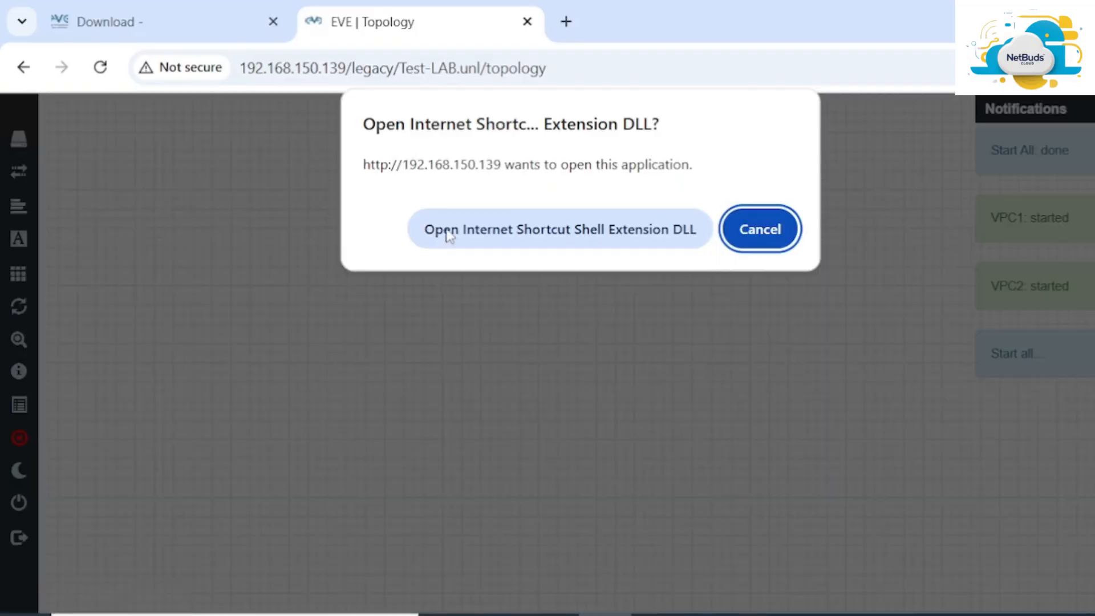
{"action": "left_click", "coordinate": [554, 229]}
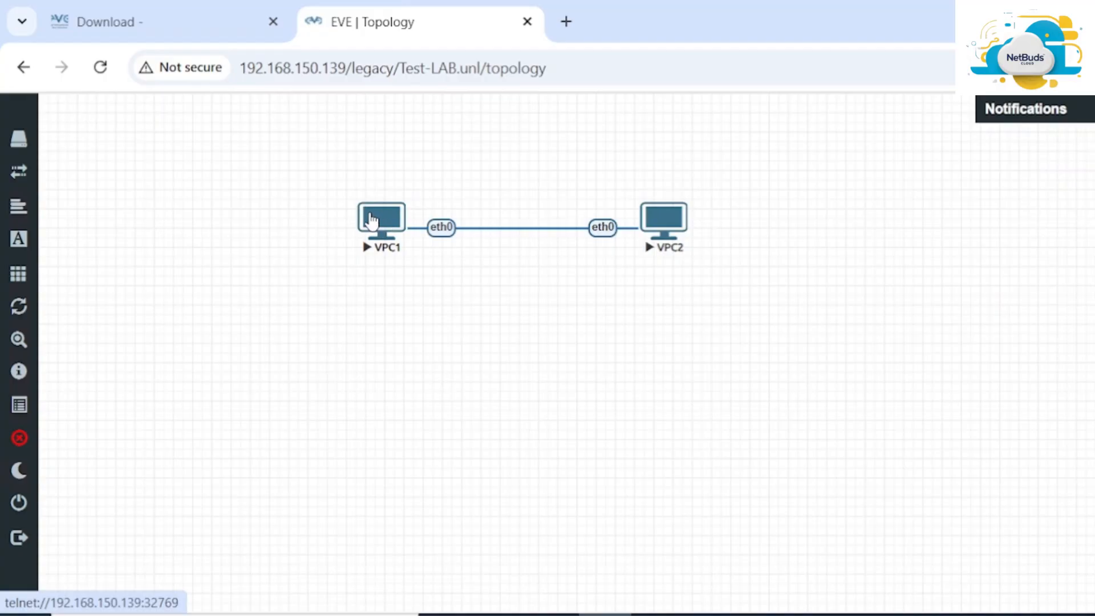
{"action": "left_click", "coordinate": [382, 227]}
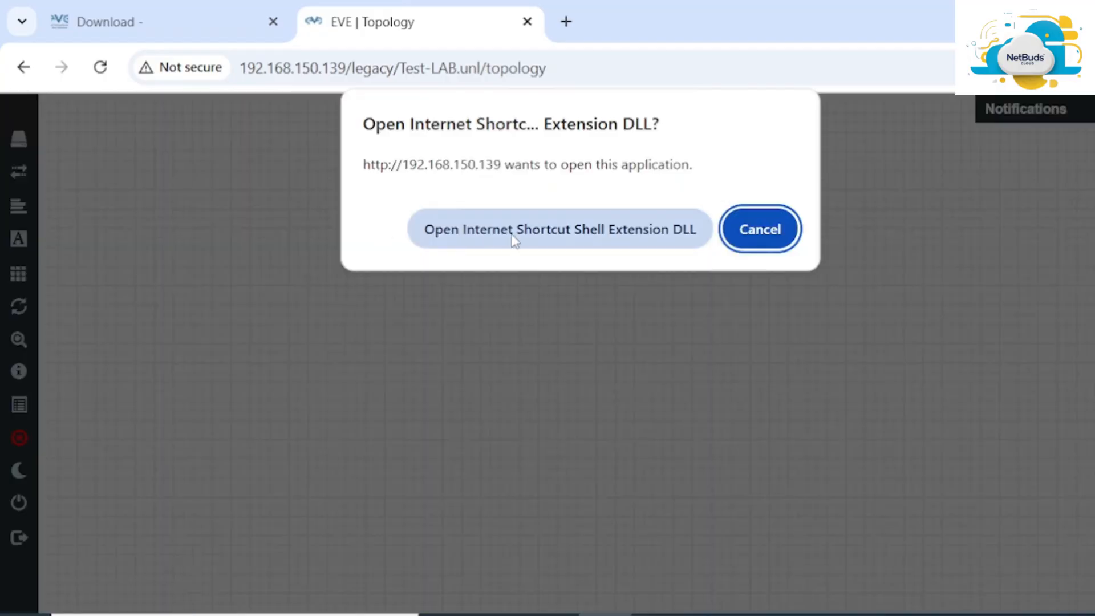
{"action": "left_click", "coordinate": [552, 230]}
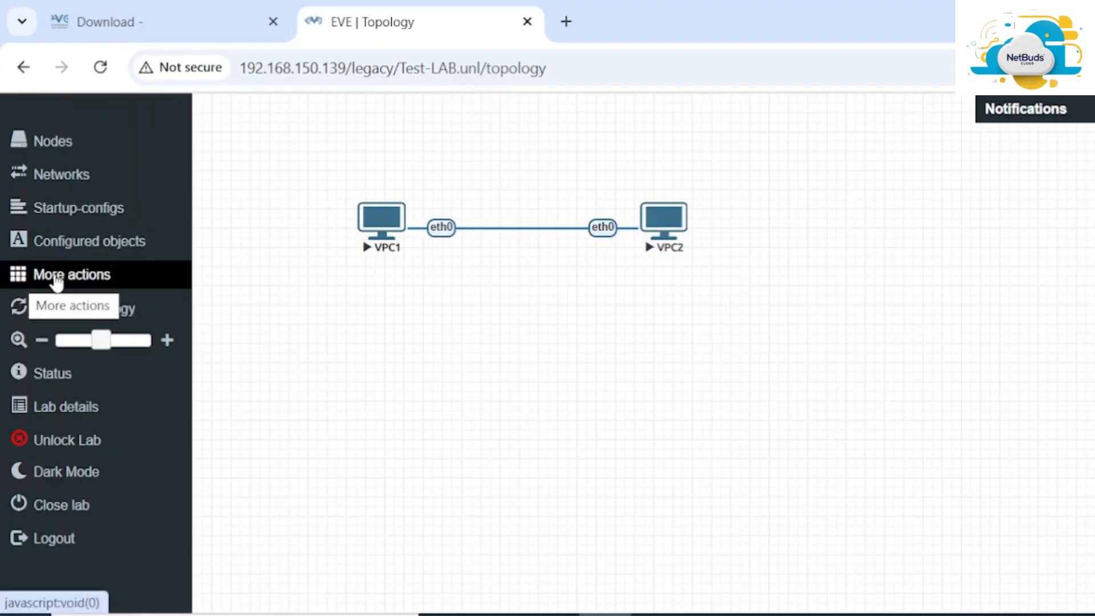
Stop all nodes and log out of EVE-NG
{"action": "left_click", "coordinate": [111, 280]}
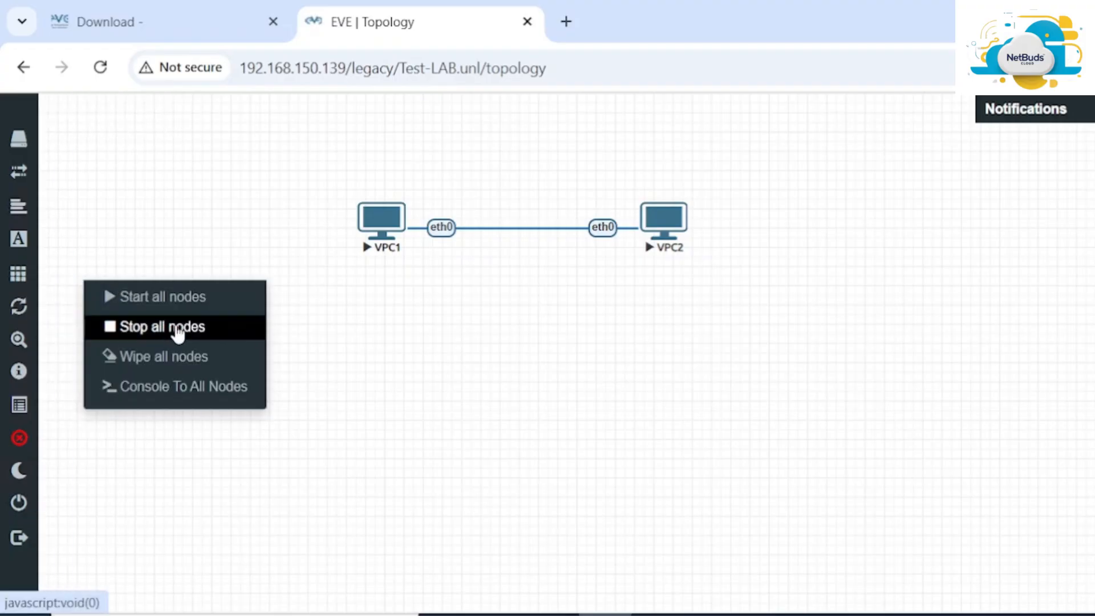
{"action": "left_click", "coordinate": [177, 329]}
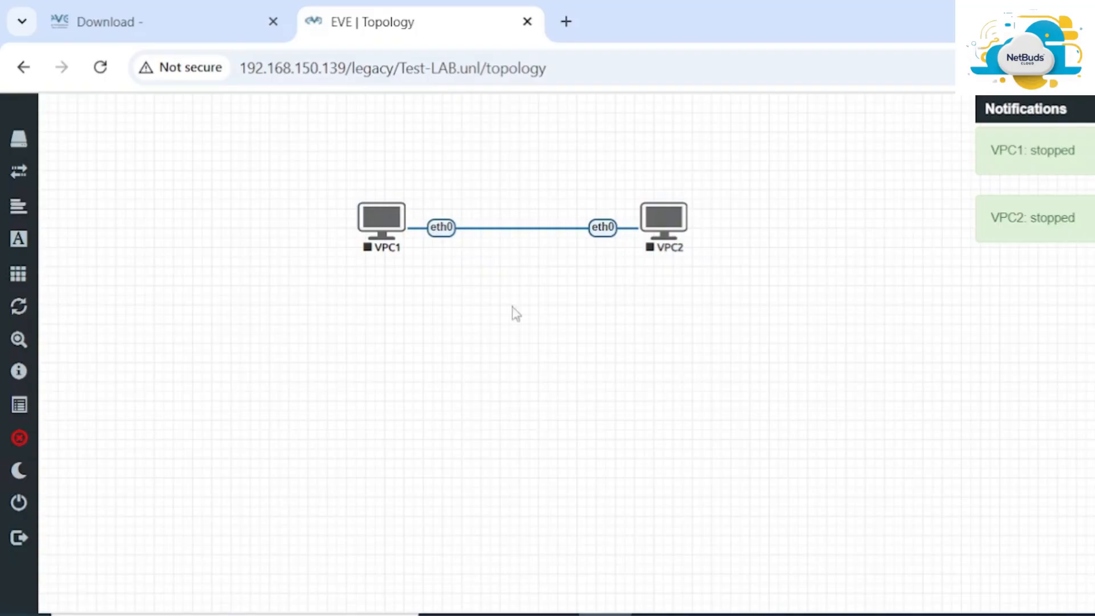
{"action": "mouse_move", "coordinate": [6, 495]}
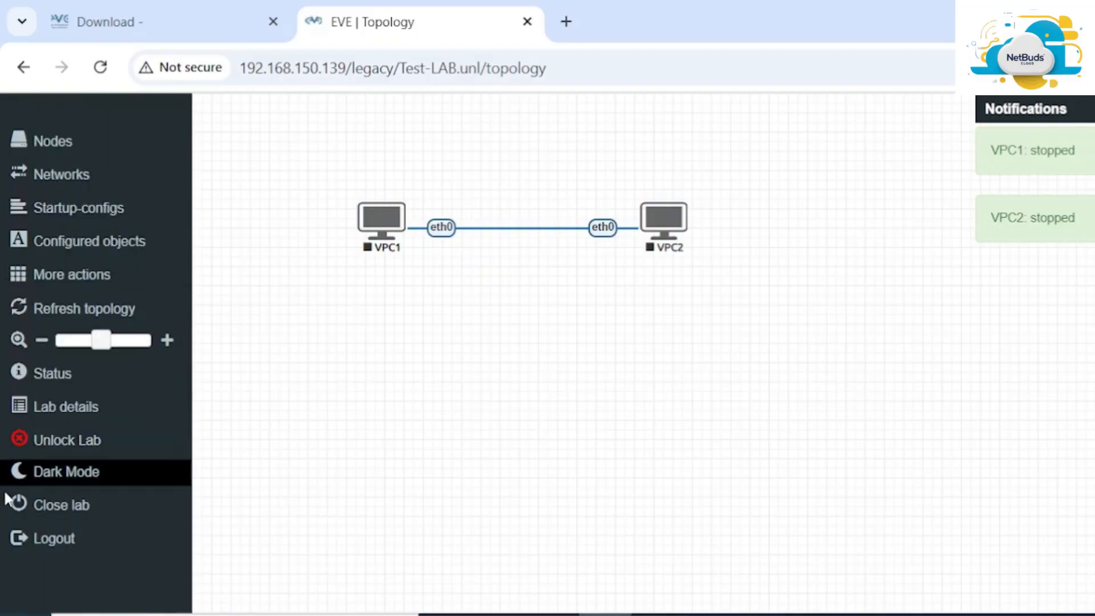
{"action": "left_click", "coordinate": [59, 539]}
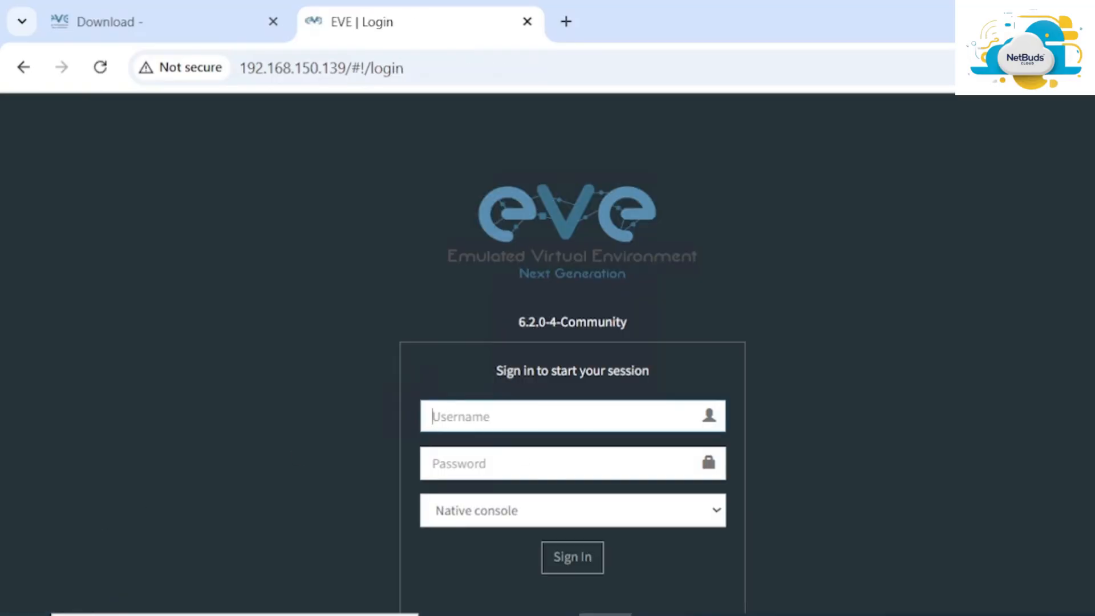
Sign back in with the username and password, choosing the Html5 console type
{"action": "type", "text": "admin"}
{"action": "key", "text": "Tab"}
{"action": "type", "text": "ev"}
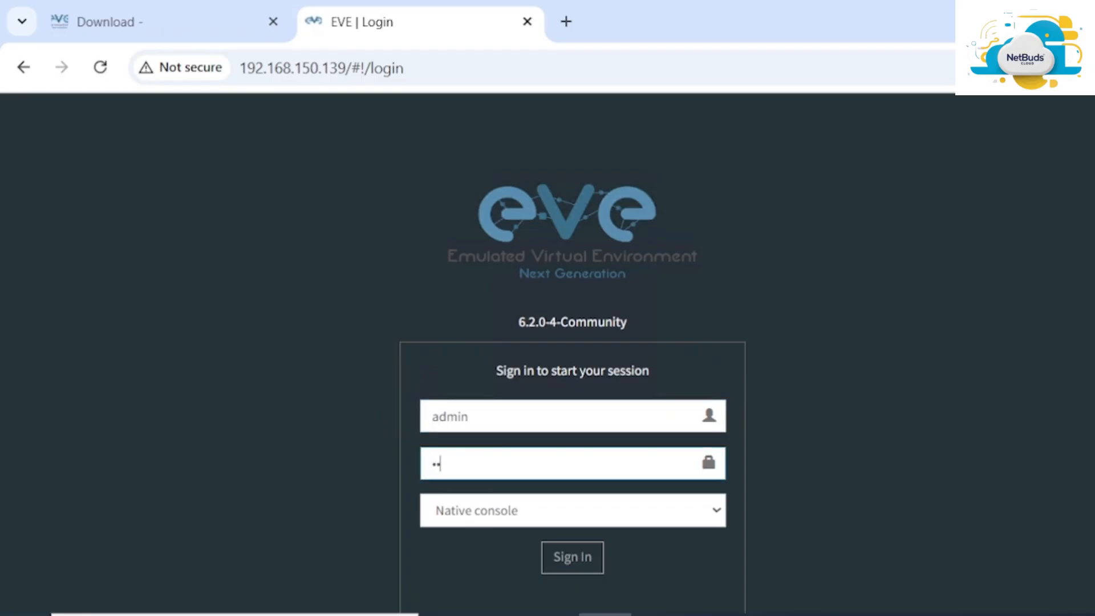
{"action": "type", "text": "e"}
{"action": "scroll", "coordinate": [503, 396], "scroll_direction": "down", "scroll_amount": 2}
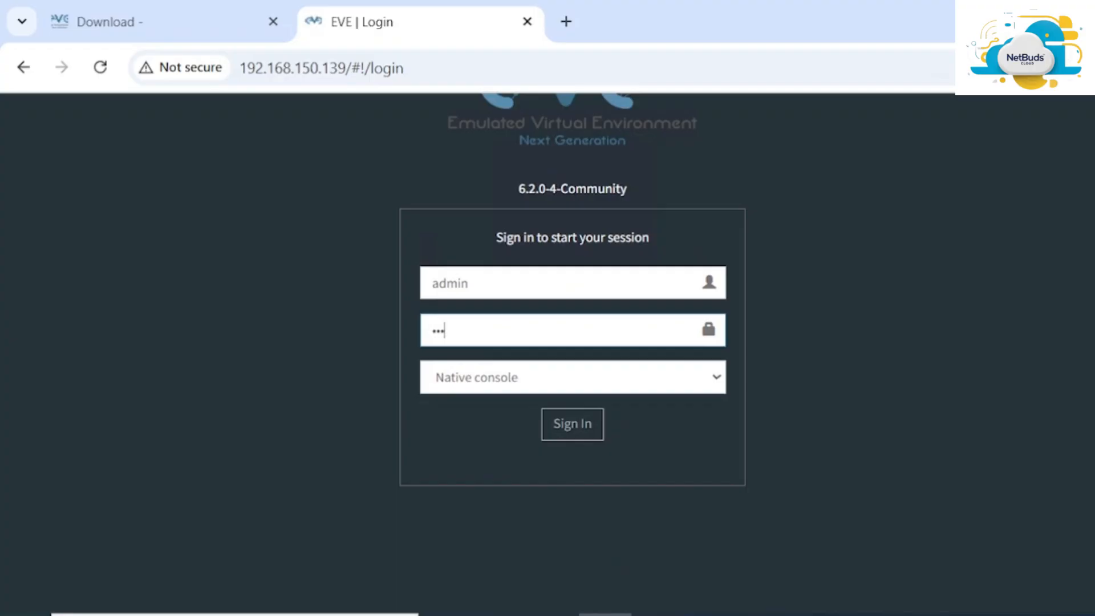
{"action": "left_click", "coordinate": [503, 382]}
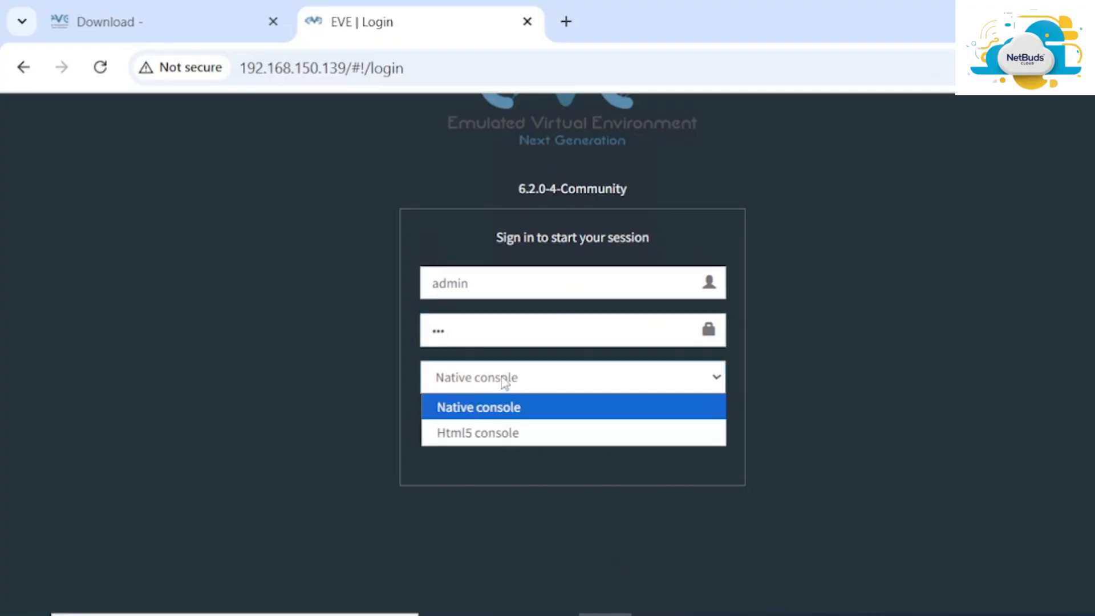
{"action": "left_click", "coordinate": [494, 427]}
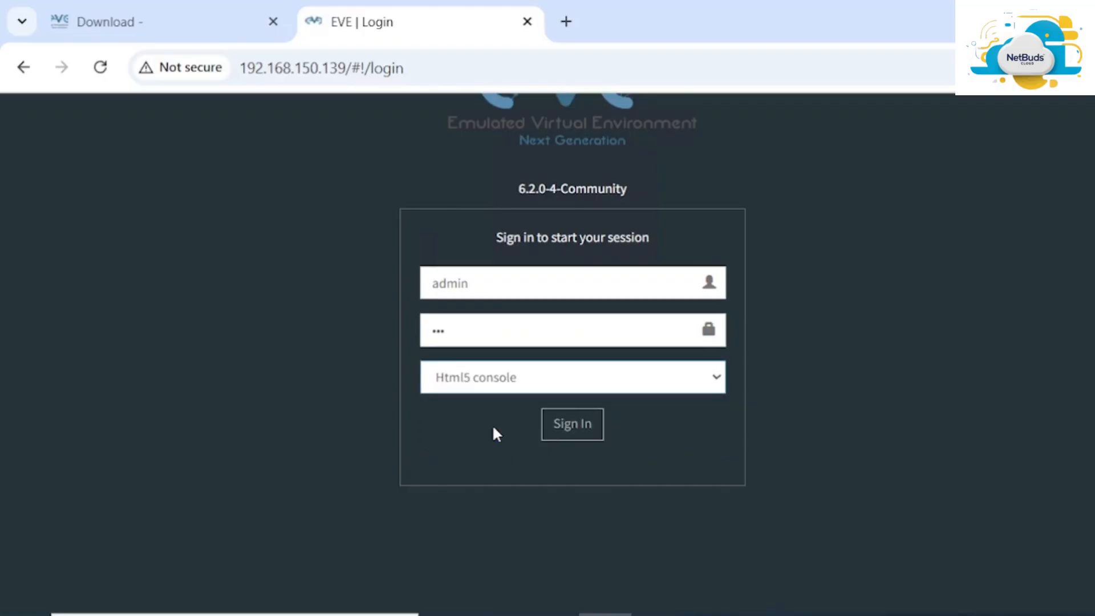
{"action": "left_click", "coordinate": [574, 427]}
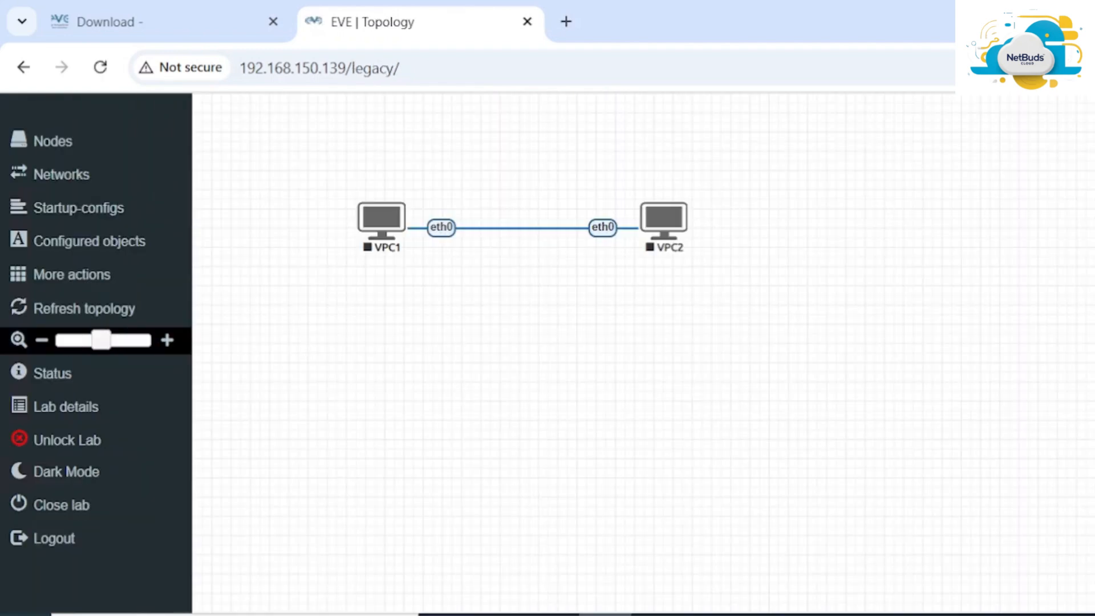
Start all nodes and open VPC1's Html5 console in its own browser tab
{"action": "left_click", "coordinate": [90, 279]}
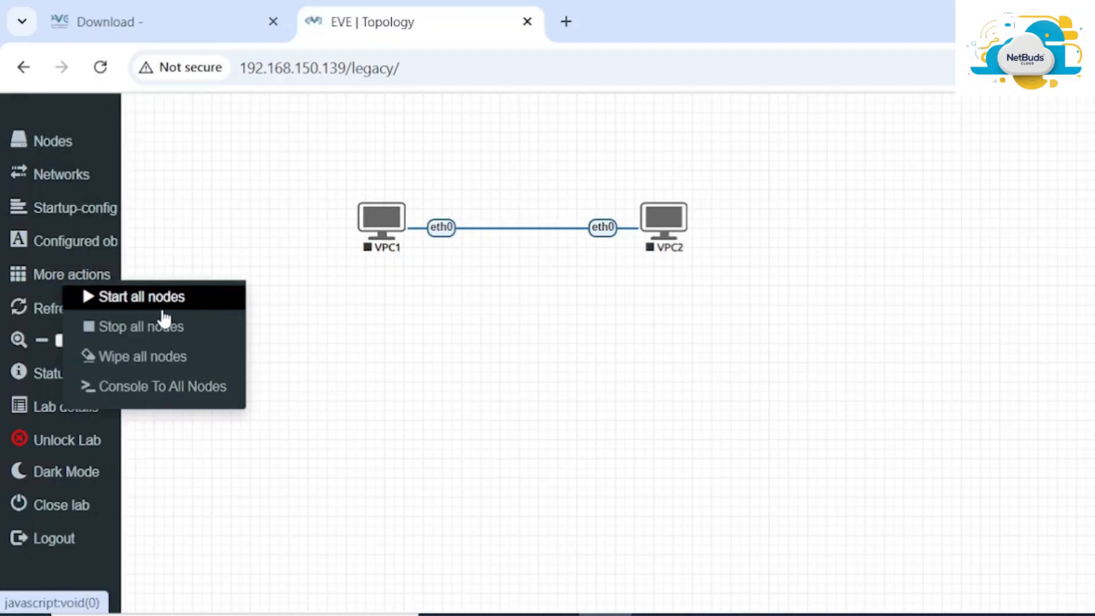
{"action": "left_click", "coordinate": [199, 301]}
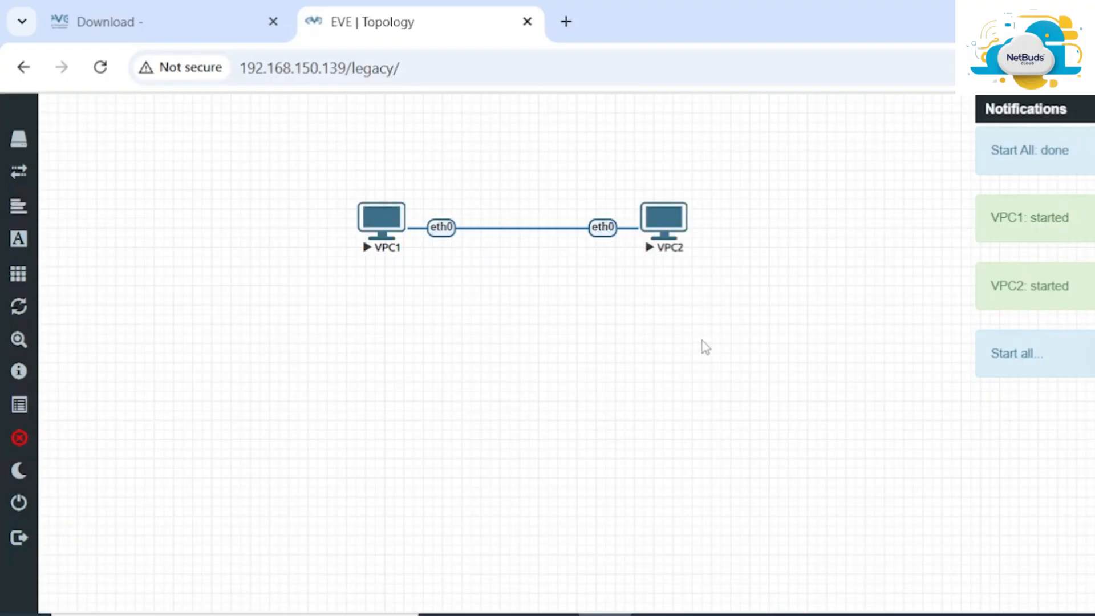
{"action": "left_click", "coordinate": [387, 231]}
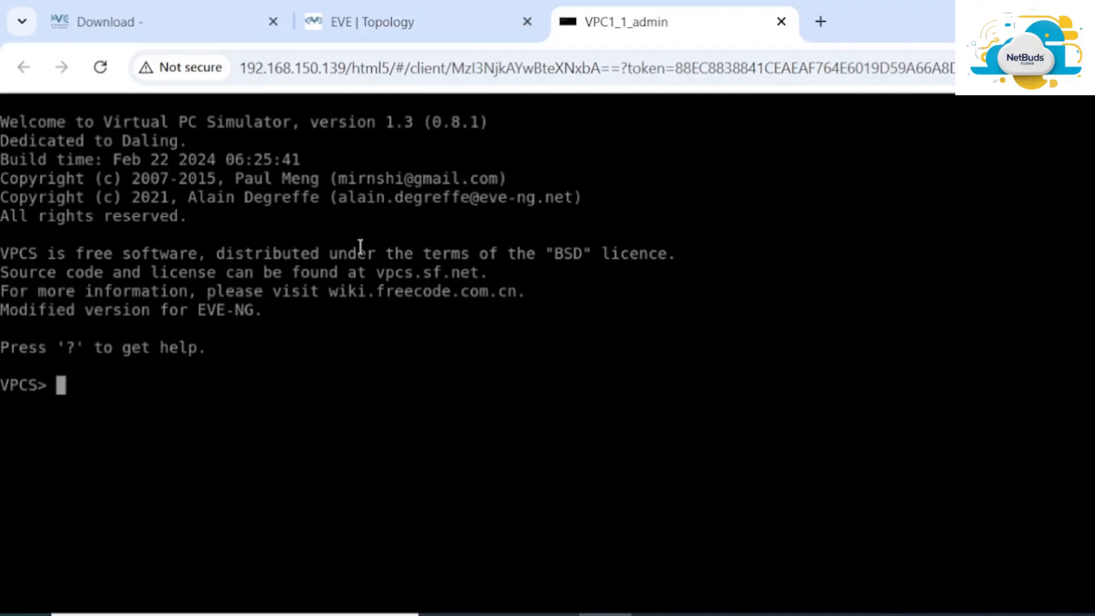
{"action": "left_click", "coordinate": [429, 19]}
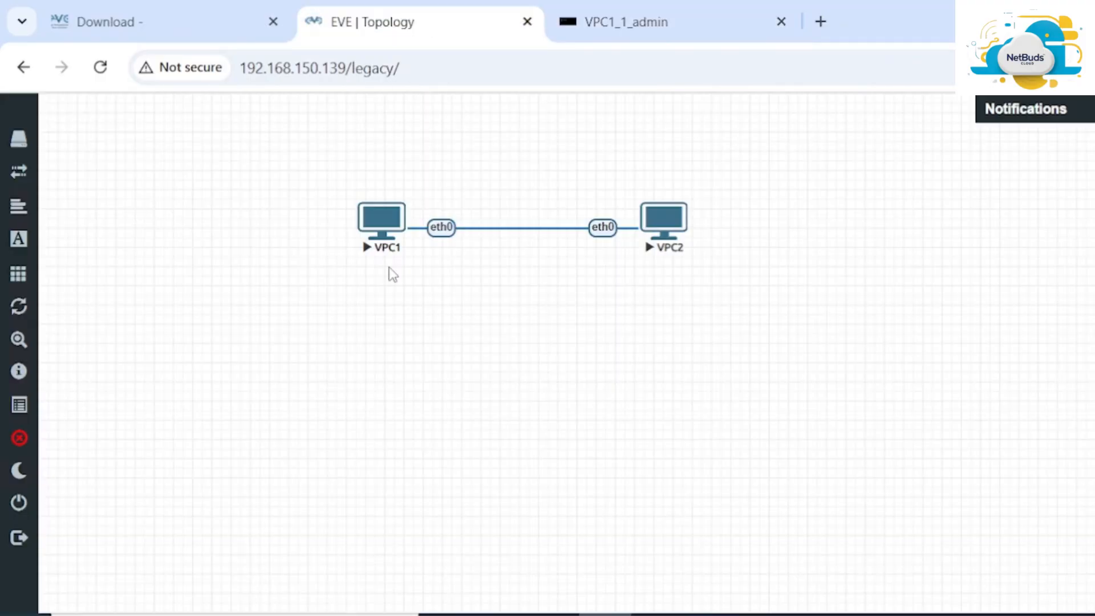
{"action": "left_click", "coordinate": [680, 33]}
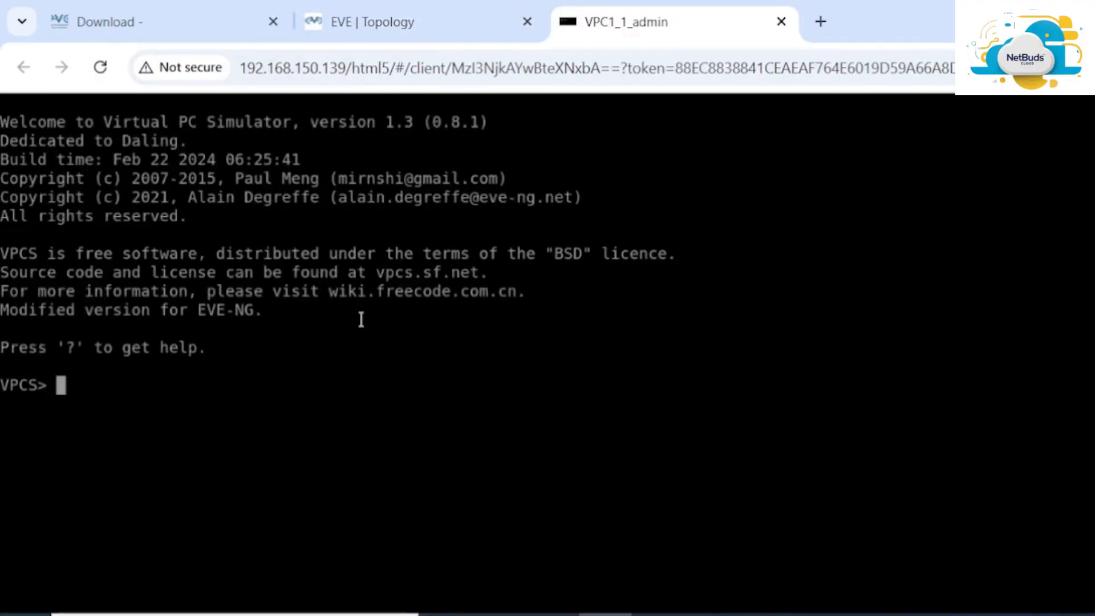
{"action": "left_click", "coordinate": [464, 38]}
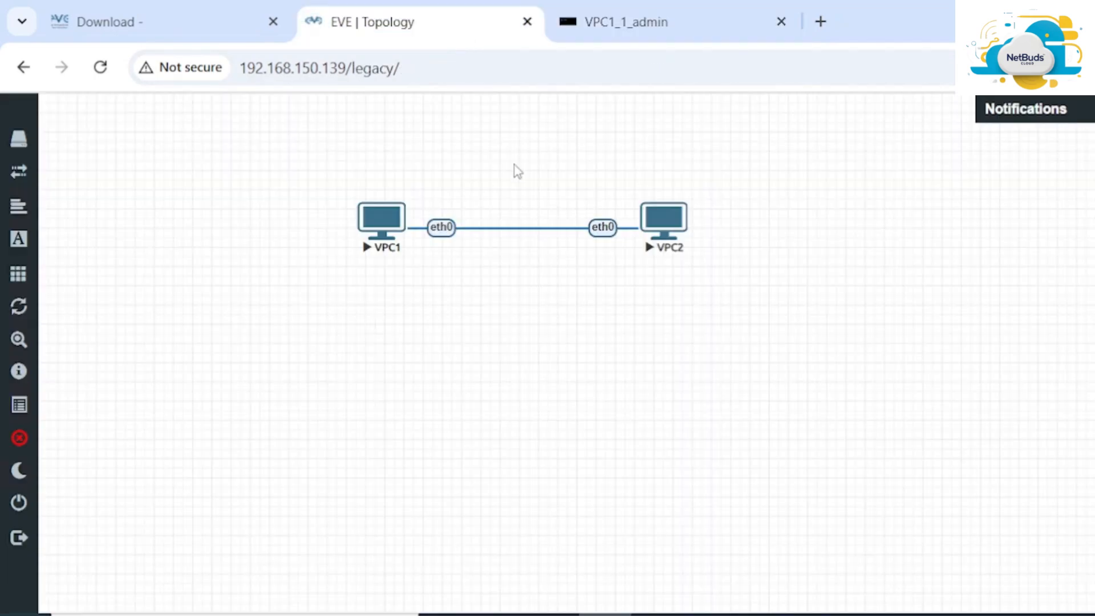
{"action": "left_click", "coordinate": [685, 19]}
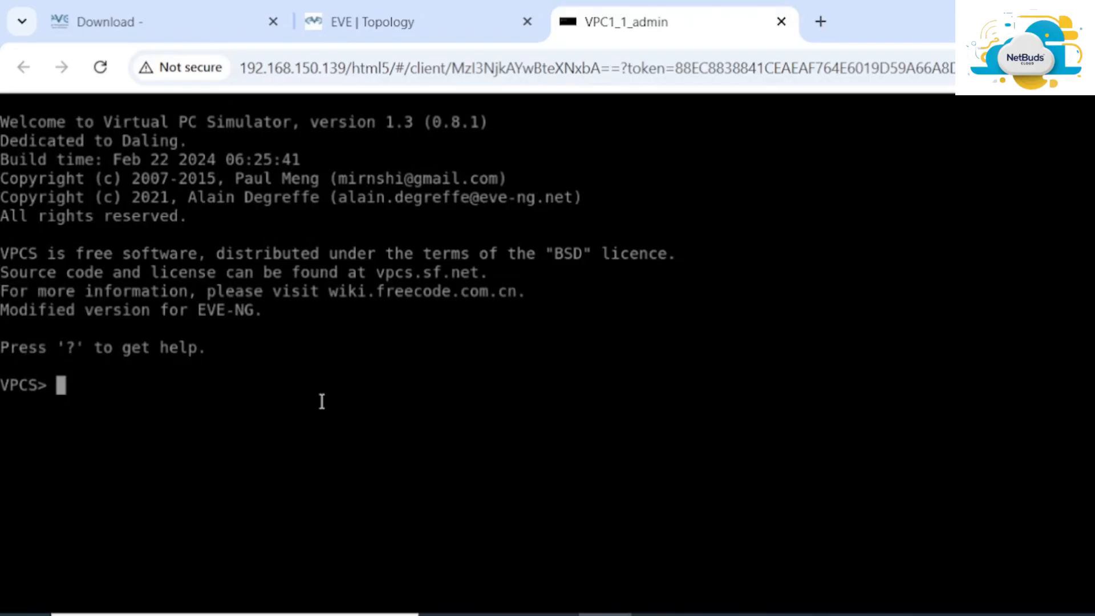
Run 'set ip 10.10.10.1/24' in VPC1's console, which returns Invalid command
{"action": "type", "text": "set ip"}
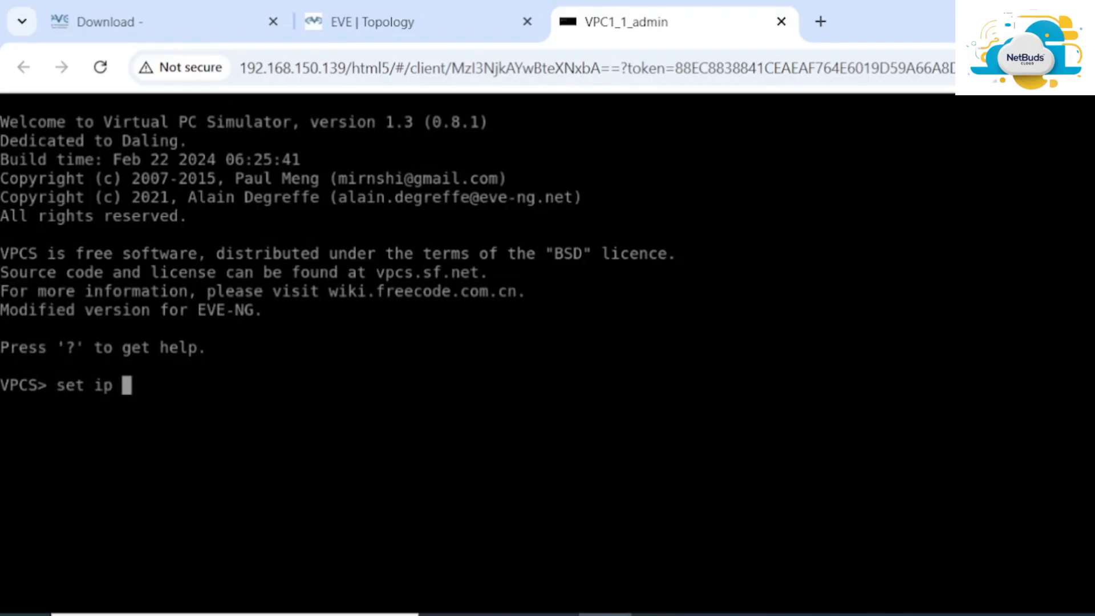
{"action": "type", "text": "192.168."}
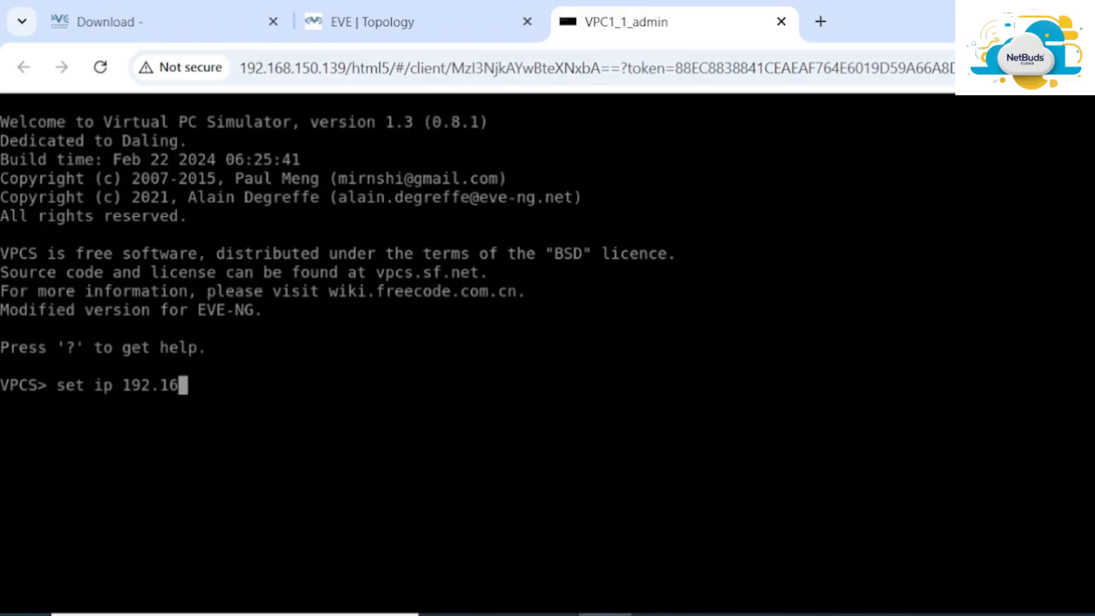
{"action": "key", "text": "BackSpace"}
{"action": "key", "text": "BackSpace"}
{"action": "key", "text": "BackSpace"}
{"action": "key", "text": "BackSpace"}
{"action": "key", "text": "BackSpace"}
{"action": "key", "text": "BackSpace"}
{"action": "key", "text": "BackSpace"}
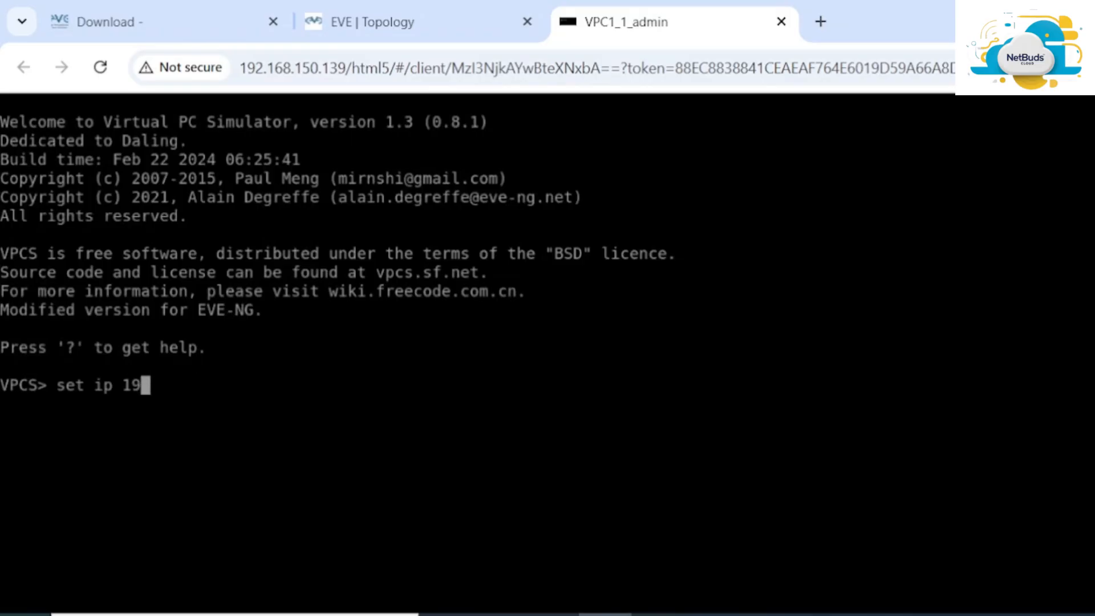
{"action": "type", "text": "9,"}
{"action": "key", "text": "BackSpace"}
{"action": "key", "text": "BackSpace"}
{"action": "type", "text": "0.10"}
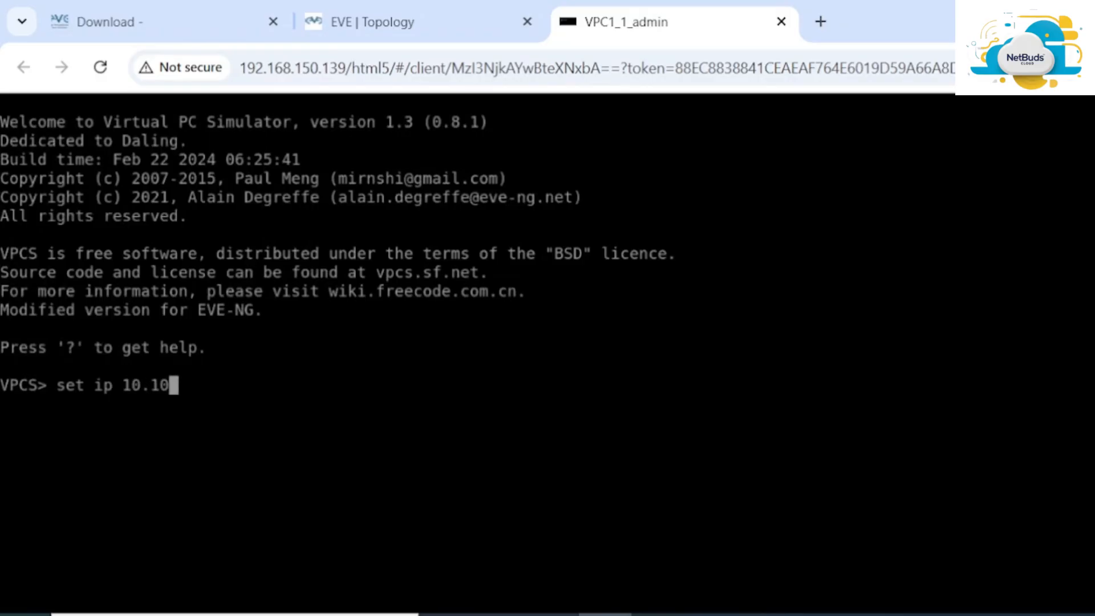
{"action": "type", "text": ".10.1/"}
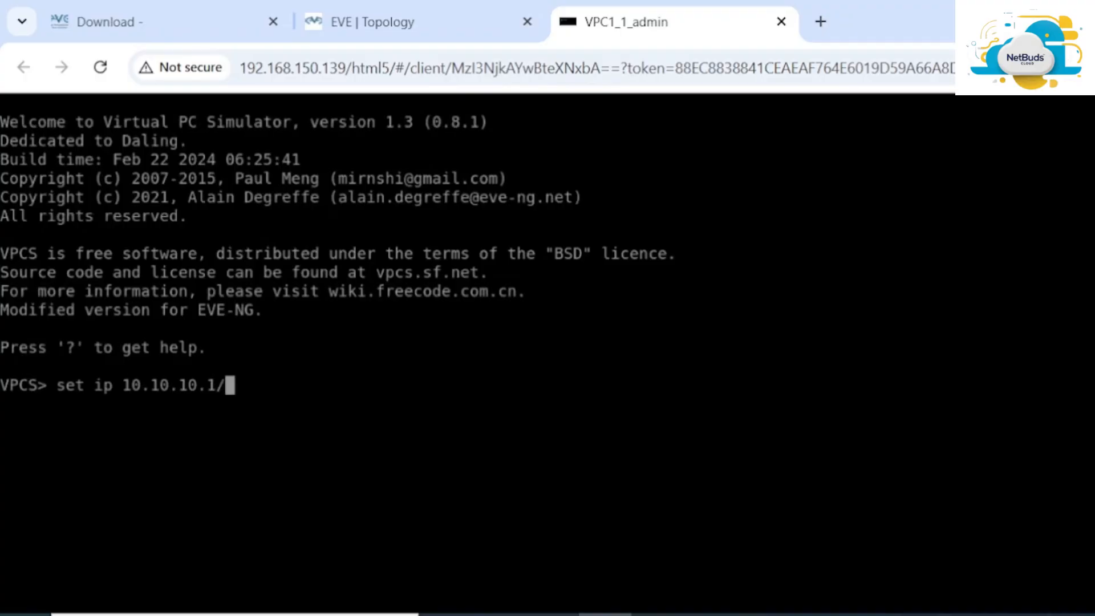
{"action": "type", "text": "24"}
{"action": "key", "text": "Return"}
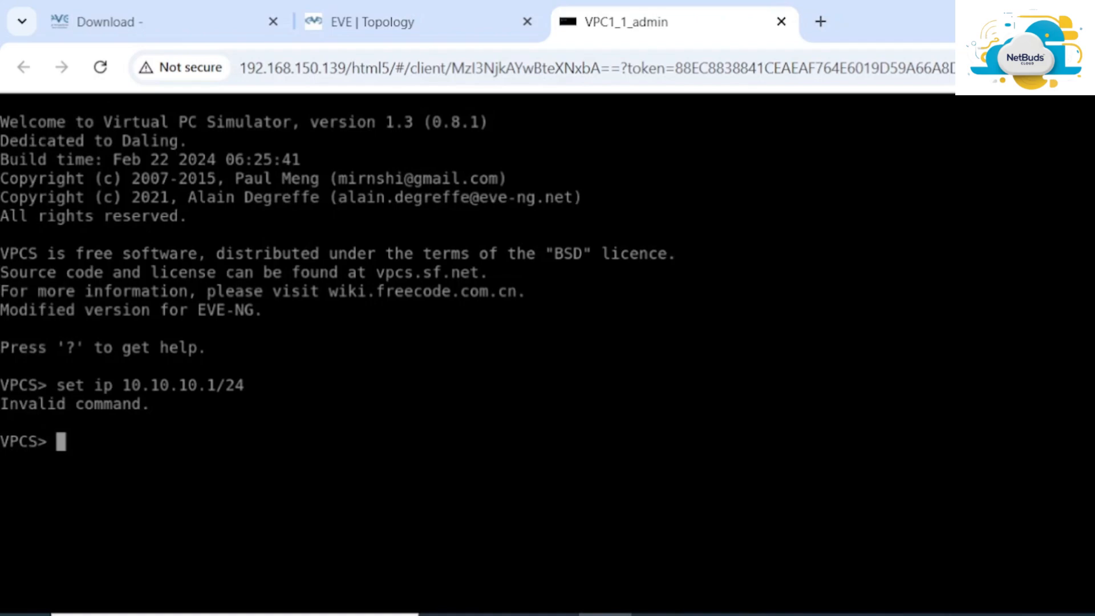
Recall the command and remove 'set' to run 'ip 10.10.10.1/24'
{"action": "key", "text": "Up"}
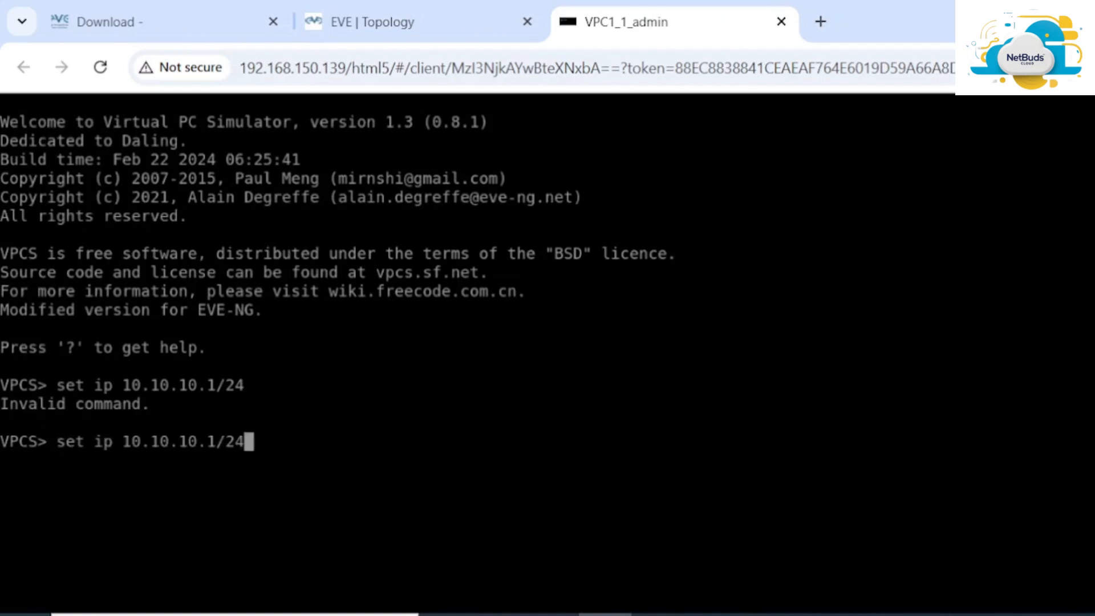
{"action": "key", "text": "Left"}
{"action": "key", "text": "Left"}
{"action": "key", "text": "Left"}
{"action": "key", "text": "Left"}
{"action": "key", "text": "Left"}
{"action": "key", "text": "Left"}
{"action": "key", "text": "Left"}
{"action": "key", "text": "Left"}
{"action": "key", "text": "Left"}
{"action": "key", "text": "Left"}
{"action": "key", "text": "Left"}
{"action": "key", "text": "Left"}
{"action": "key", "text": "Left"}
{"action": "key", "text": "Left"}
{"action": "key", "text": "Left"}
{"action": "key", "text": "Left"}
{"action": "key", "text": "BackSpace"}
{"action": "key", "text": "BackSpace"}
{"action": "key", "text": "BackSpace"}
{"action": "key", "text": "BackSpace"}
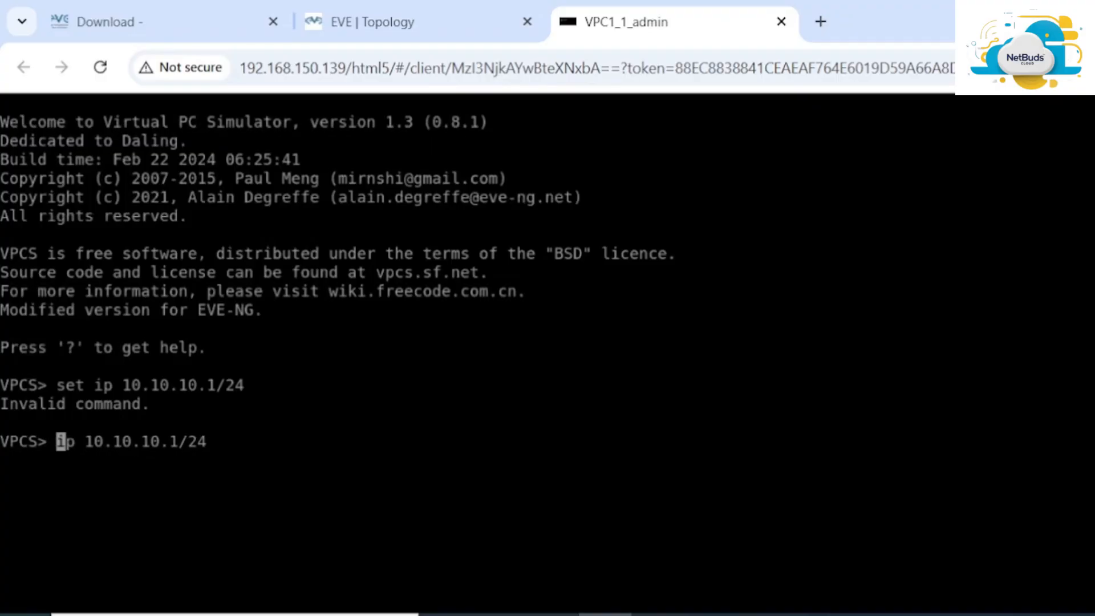
{"action": "key", "text": "Return"}
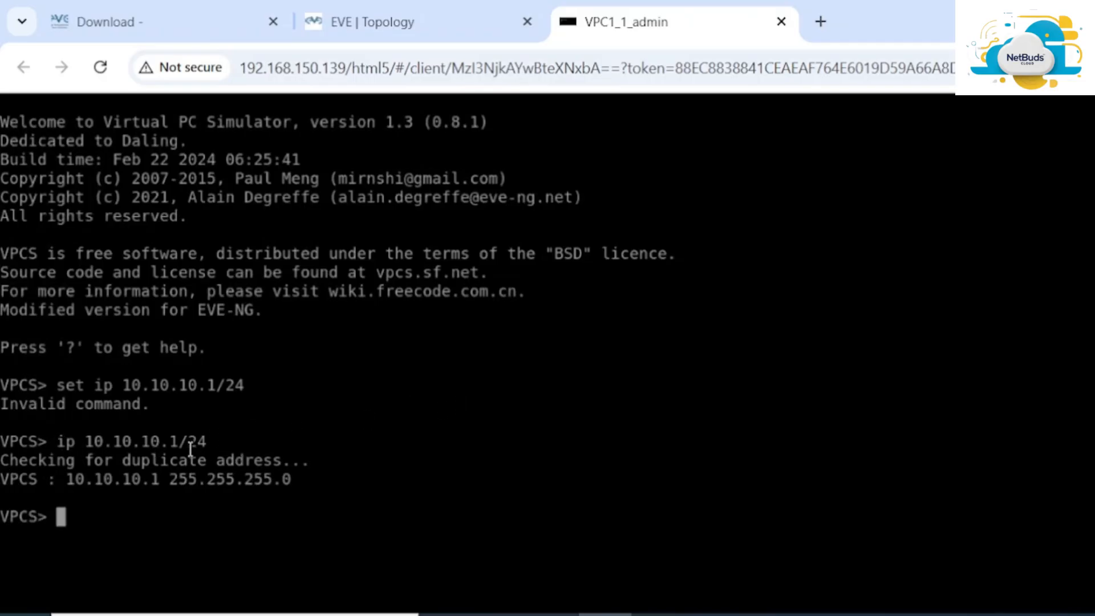
Open VPC2's console from the topology and assign it 10.10.10.2/24
{"action": "left_click", "coordinate": [473, 24]}
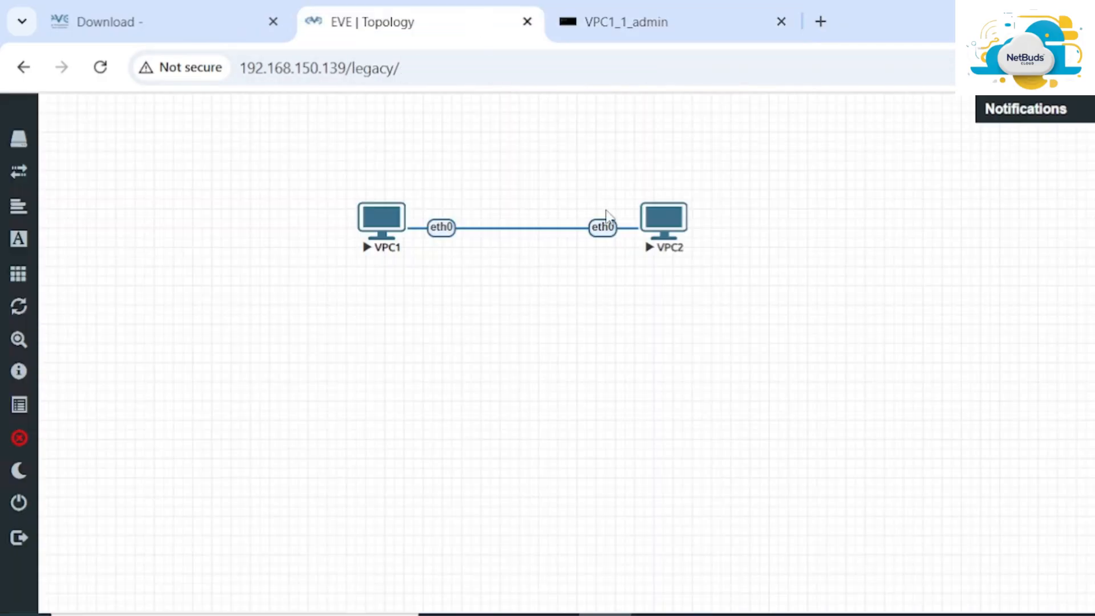
{"action": "left_click", "coordinate": [672, 228]}
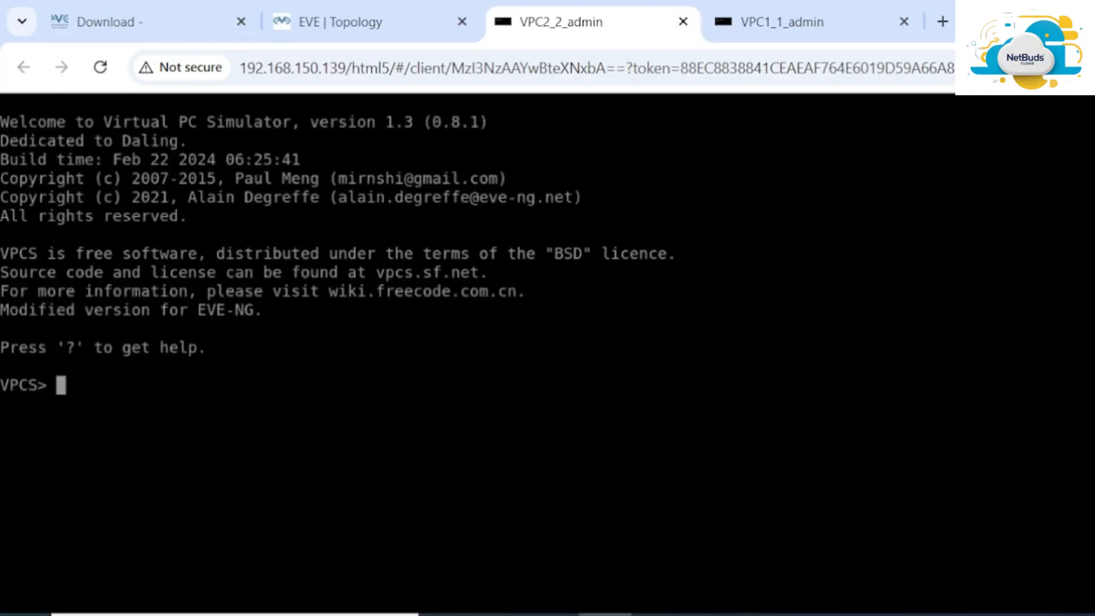
{"action": "type", "text": "ip 10.10.10."}
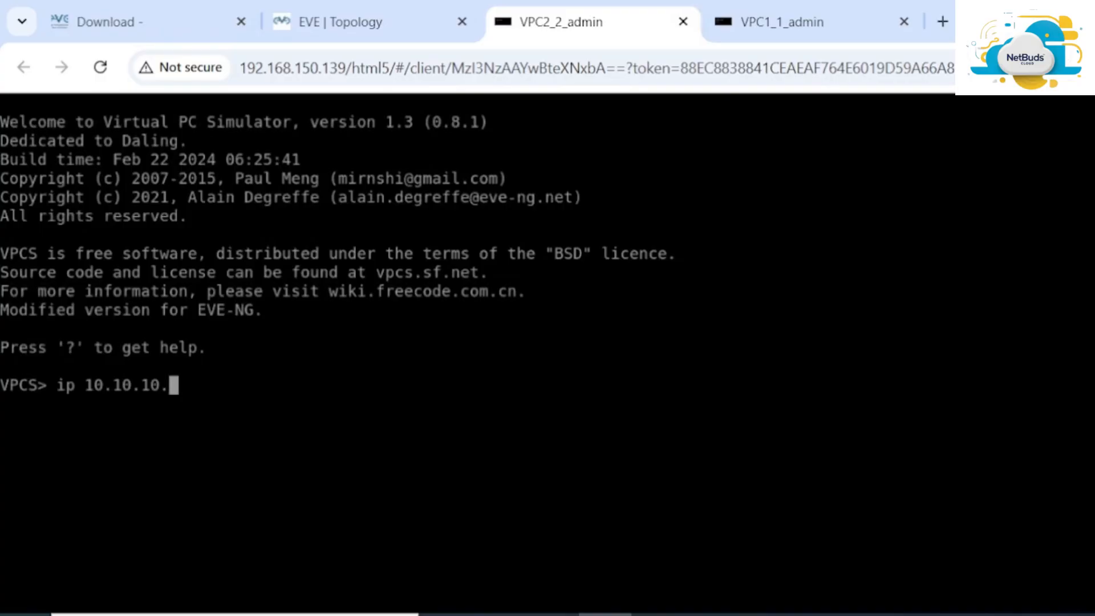
{"action": "type", "text": "2/////24"}
{"action": "key", "text": "Return"}
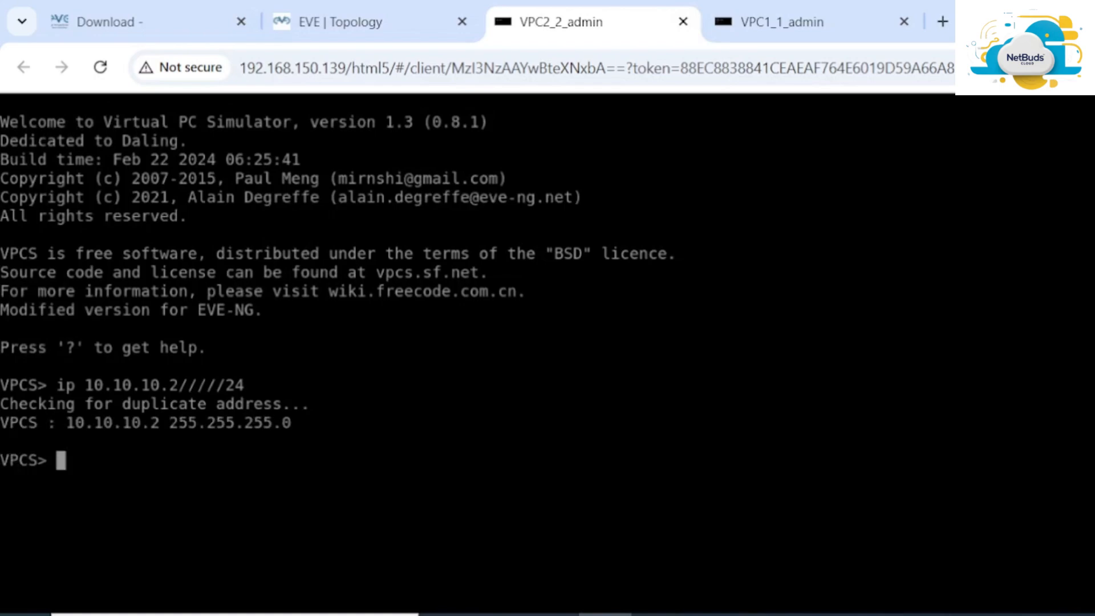
Run 'show' on VPC2 to confirm its 10.10.10.2/24 address
{"action": "key", "text": "Up"}
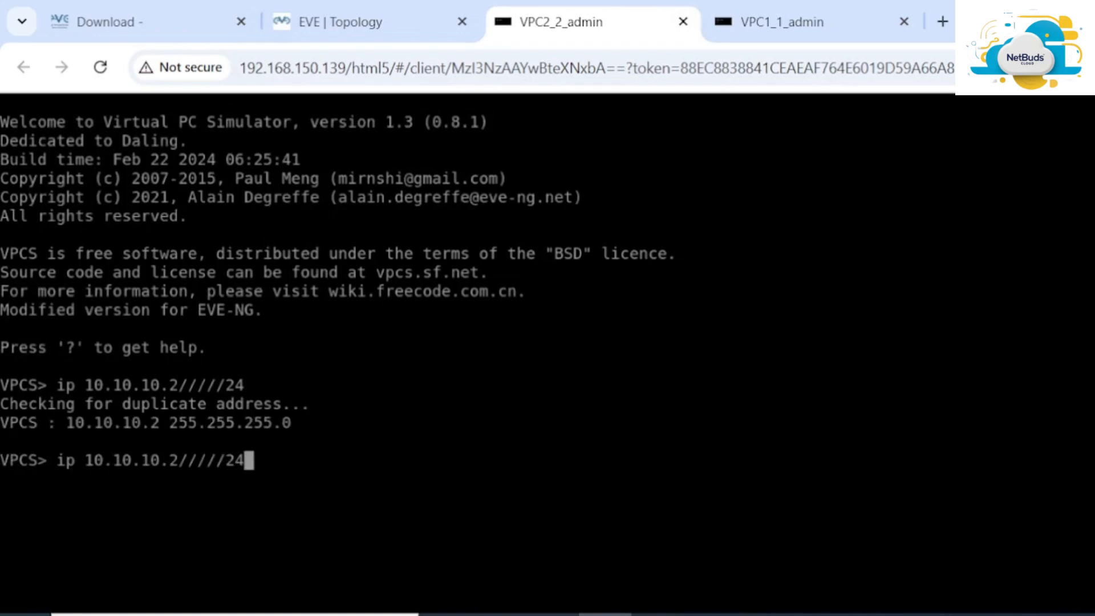
{"action": "key", "text": "Left"}
{"action": "key", "text": "Delete"}
{"action": "key", "text": "BackSpace"}
{"action": "key", "text": "BackSpace"}
{"action": "key", "text": "BackSpace"}
{"action": "key", "text": "BackSpace"}
{"action": "key", "text": "BackSpace"}
{"action": "key", "text": "BackSpace"}
{"action": "key", "text": "BackSpace"}
{"action": "key", "text": "BackSpace"}
{"action": "key", "text": "BackSpace"}
{"action": "key", "text": "BackSpace"}
{"action": "key", "text": "BackSpace"}
{"action": "key", "text": "BackSpace"}
{"action": "key", "text": "BackSpace"}
{"action": "key", "text": "BackSpace"}
{"action": "key", "text": "BackSpace"}
{"action": "key", "text": "BackSpace"}
{"action": "key", "text": "BackSpace"}
{"action": "key", "text": "BackSpace"}
{"action": "key", "text": "BackSpace"}
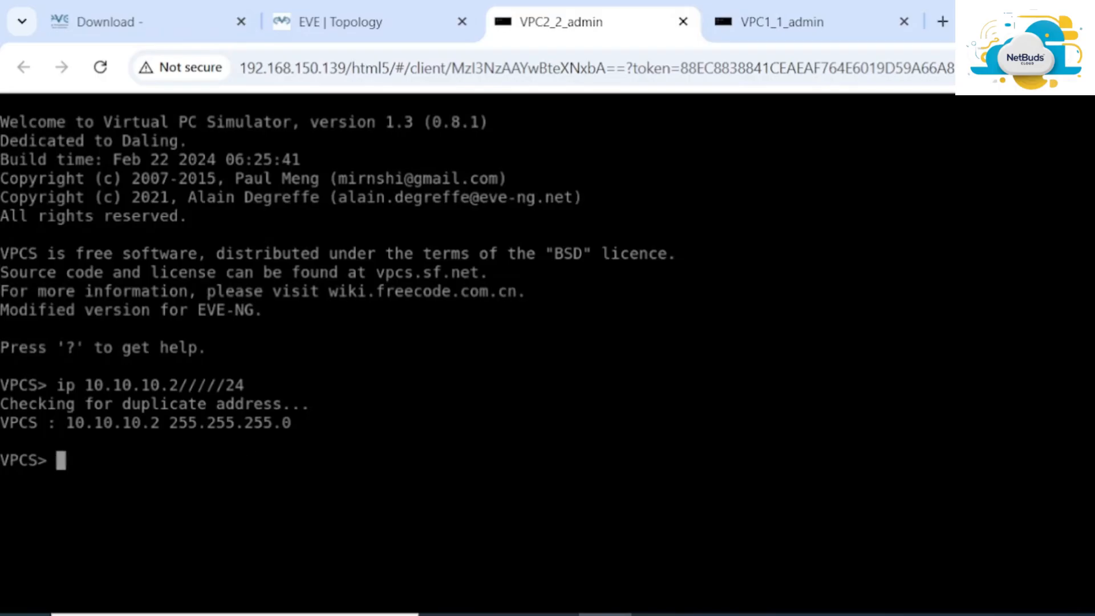
{"action": "type", "text": "show"}
{"action": "key", "text": "Return"}
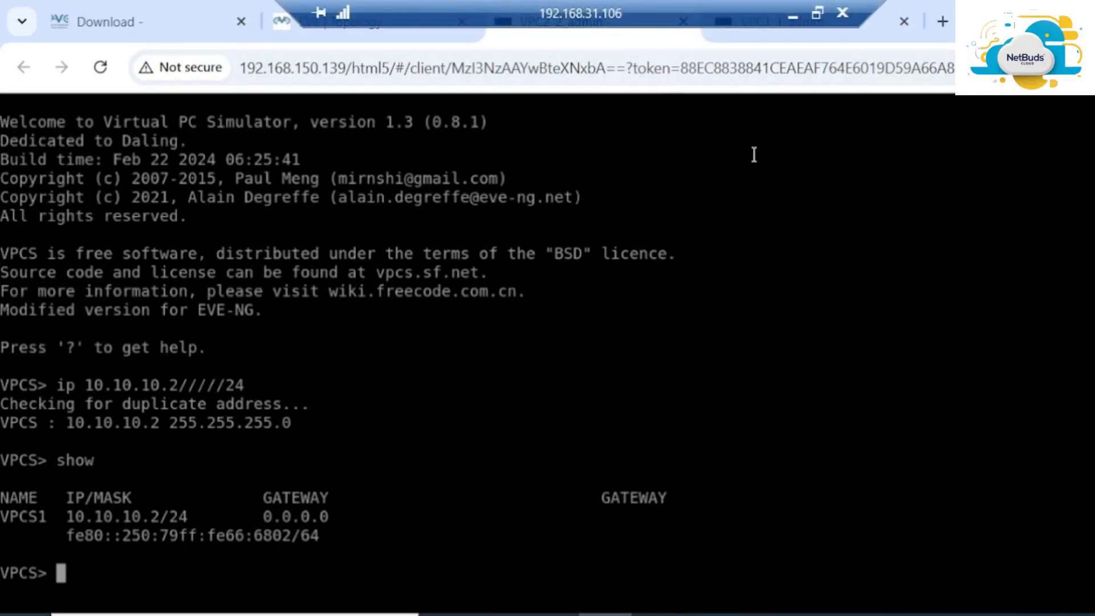
Ping 10.10.10.1 from VPC2 and stop with Ctrl+C after five replies
{"action": "type", "text": "ping "}
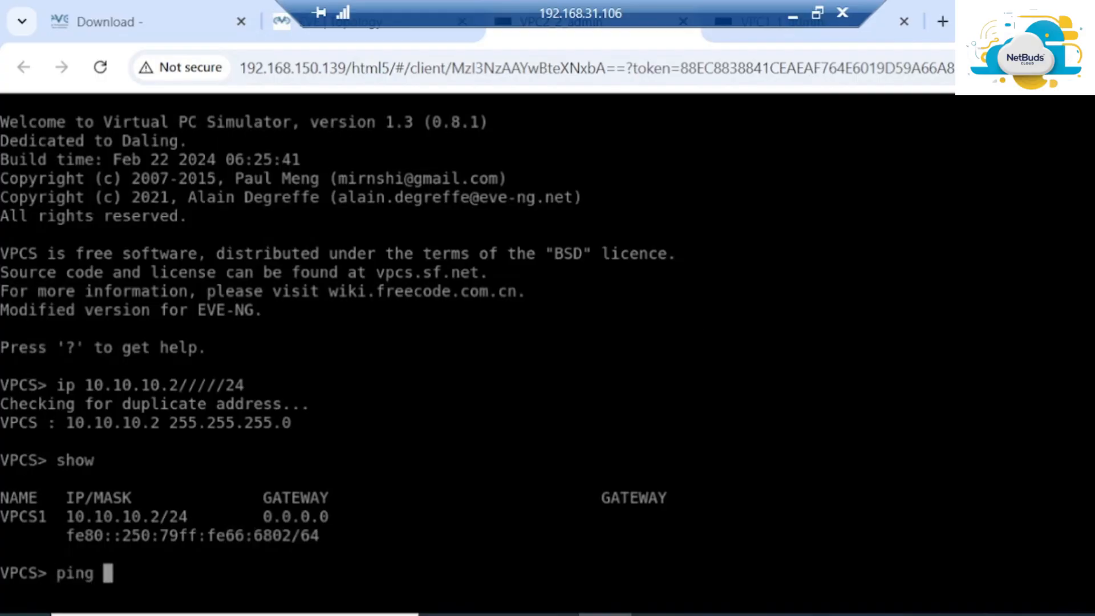
{"action": "type", "text": "10.10.10.2"}
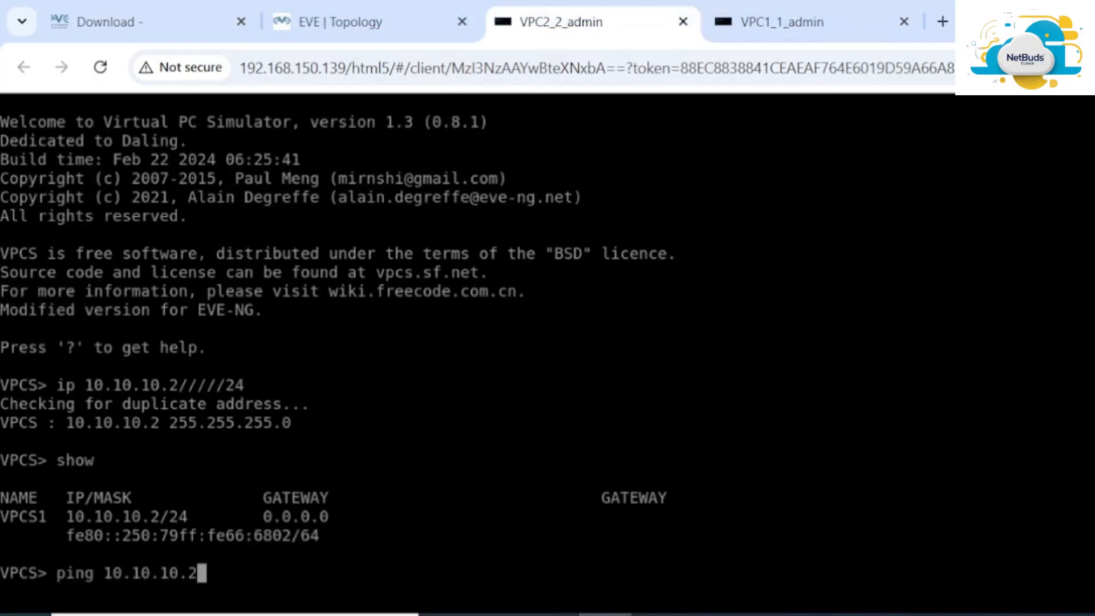
{"action": "key", "text": "BackSpace"}
{"action": "type", "text": "1"}
{"action": "key", "text": "Return"}
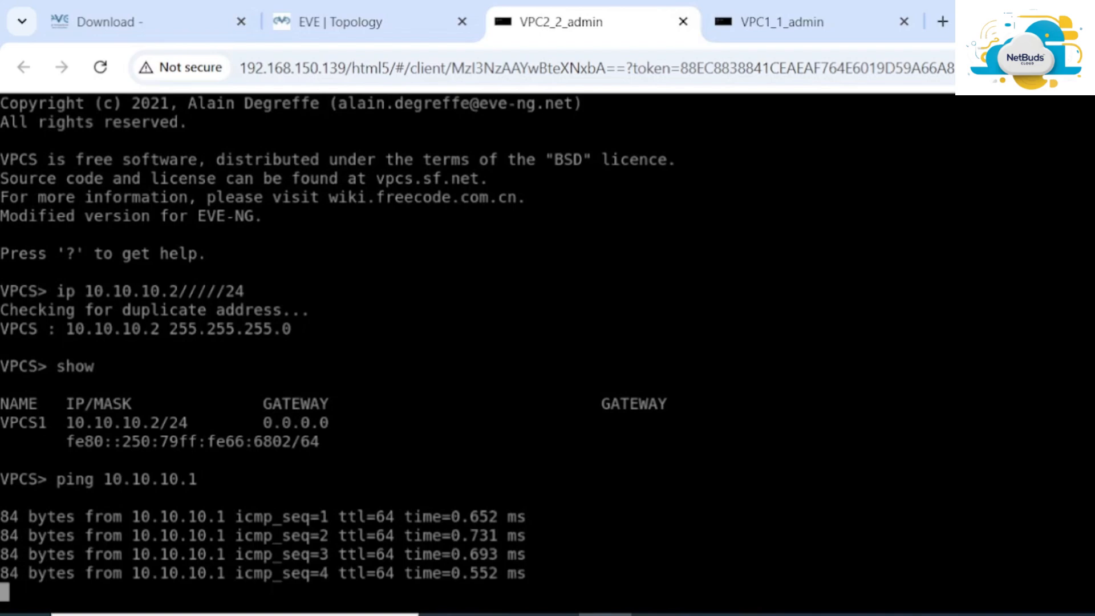
{"action": "key", "text": "ctrl+c"}
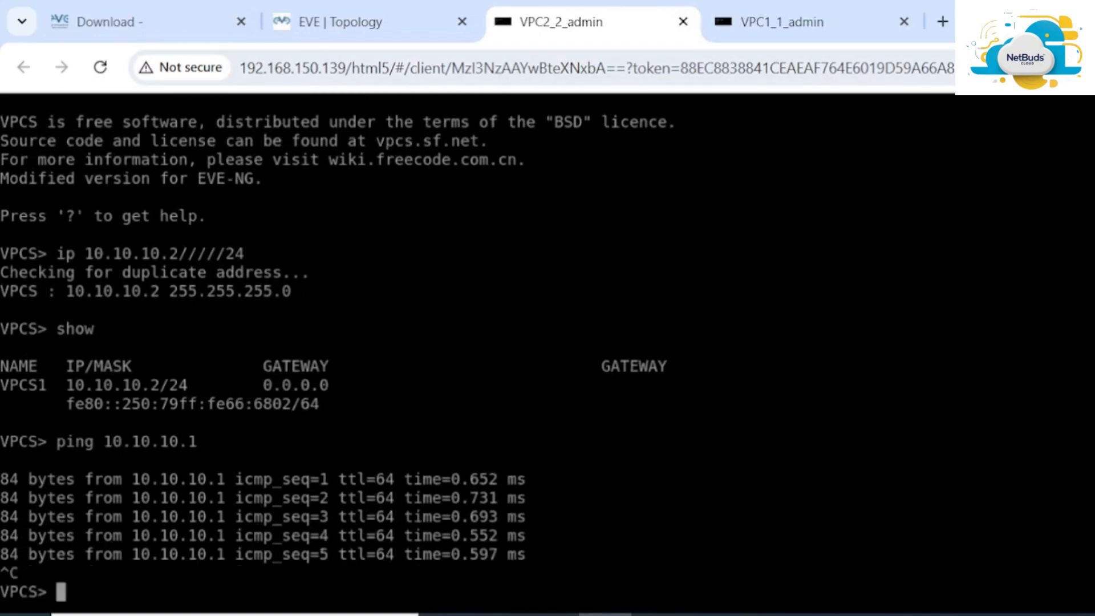
Return to the topology tab and use Stop all nodes to halt VPC1 and VPC2
{"action": "left_click", "coordinate": [392, 38]}
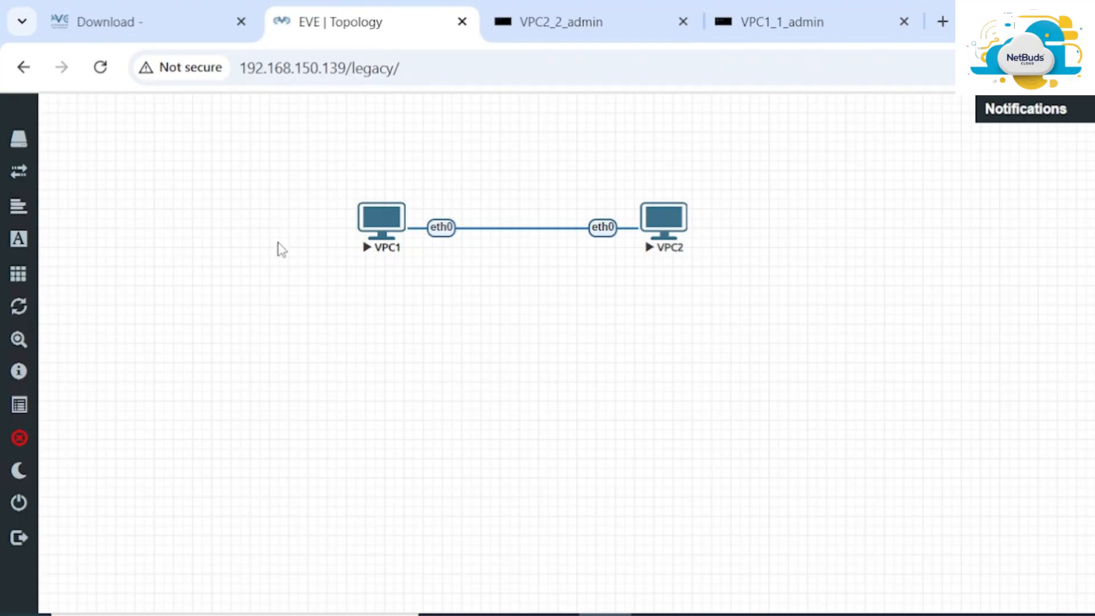
{"action": "mouse_move", "coordinate": [17, 439]}
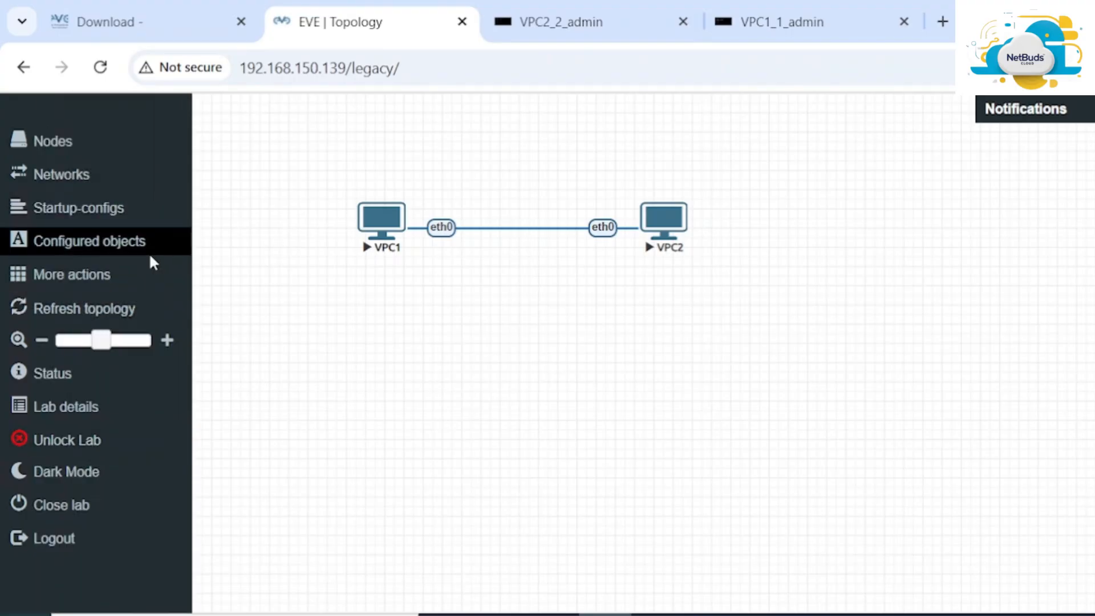
{"action": "left_click", "coordinate": [104, 286]}
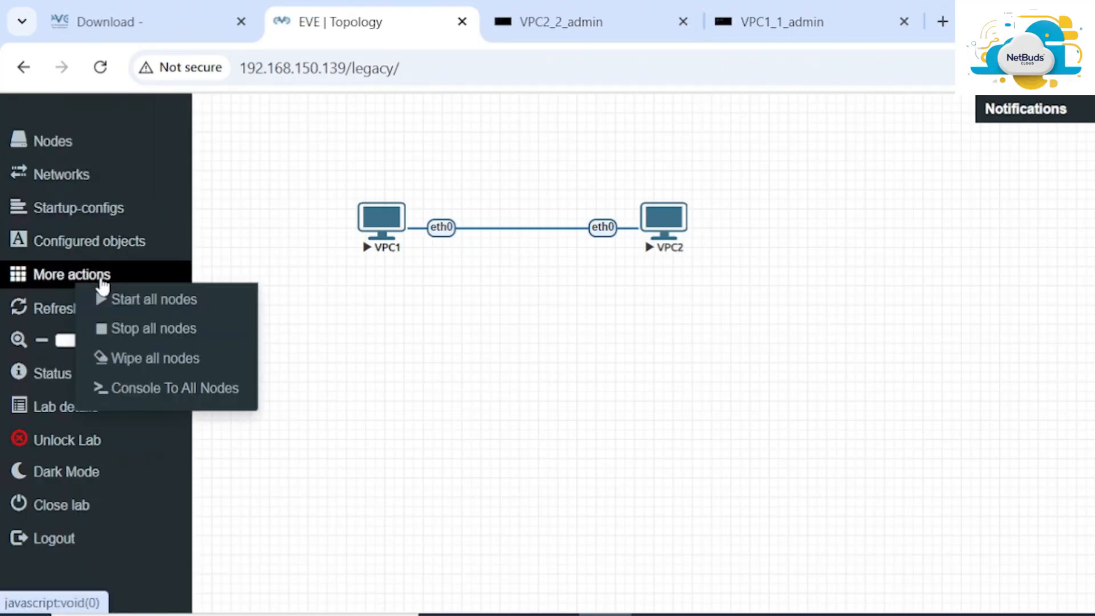
{"action": "left_click", "coordinate": [182, 331]}
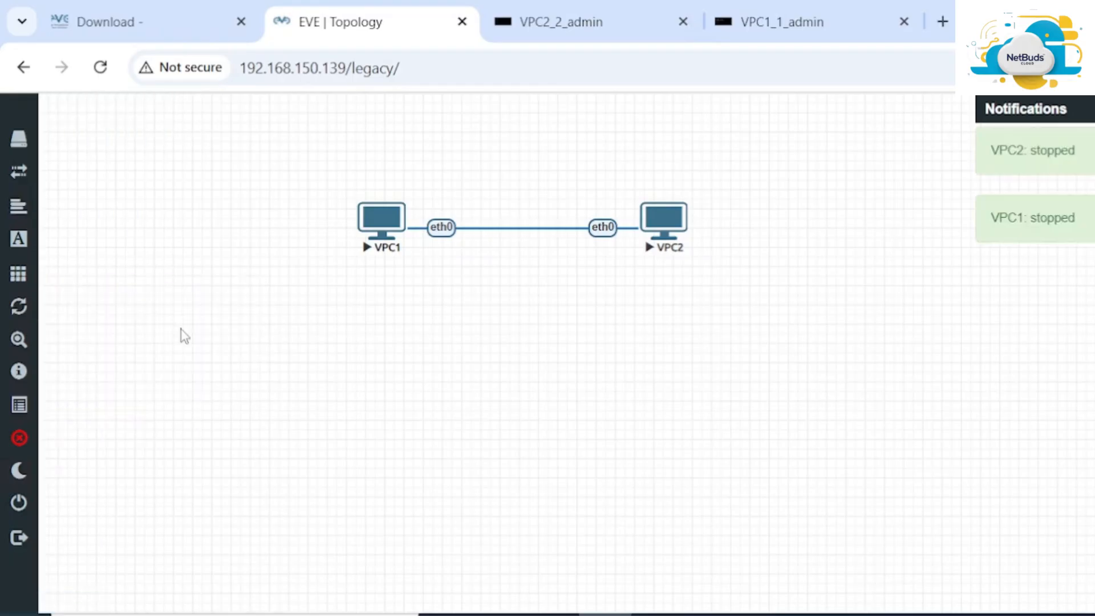